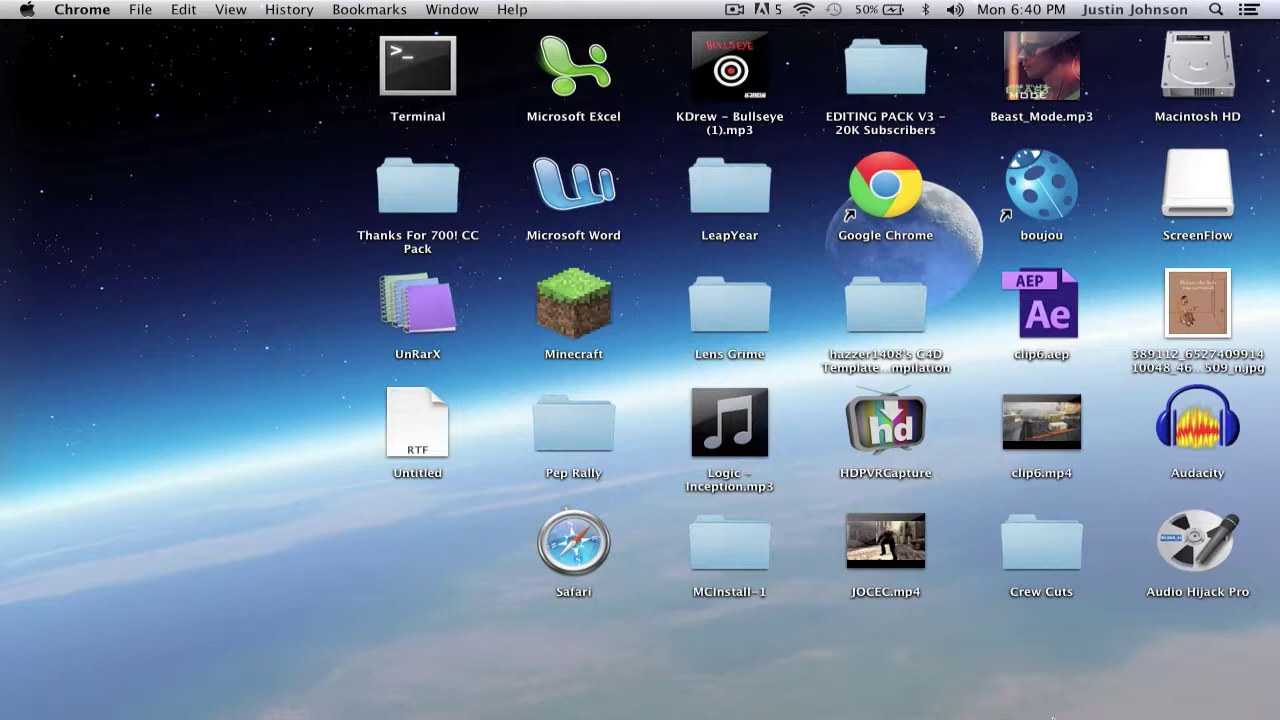
Step: Switch to After Effects
mouse_move(1057, 714)
click(1157, 708)
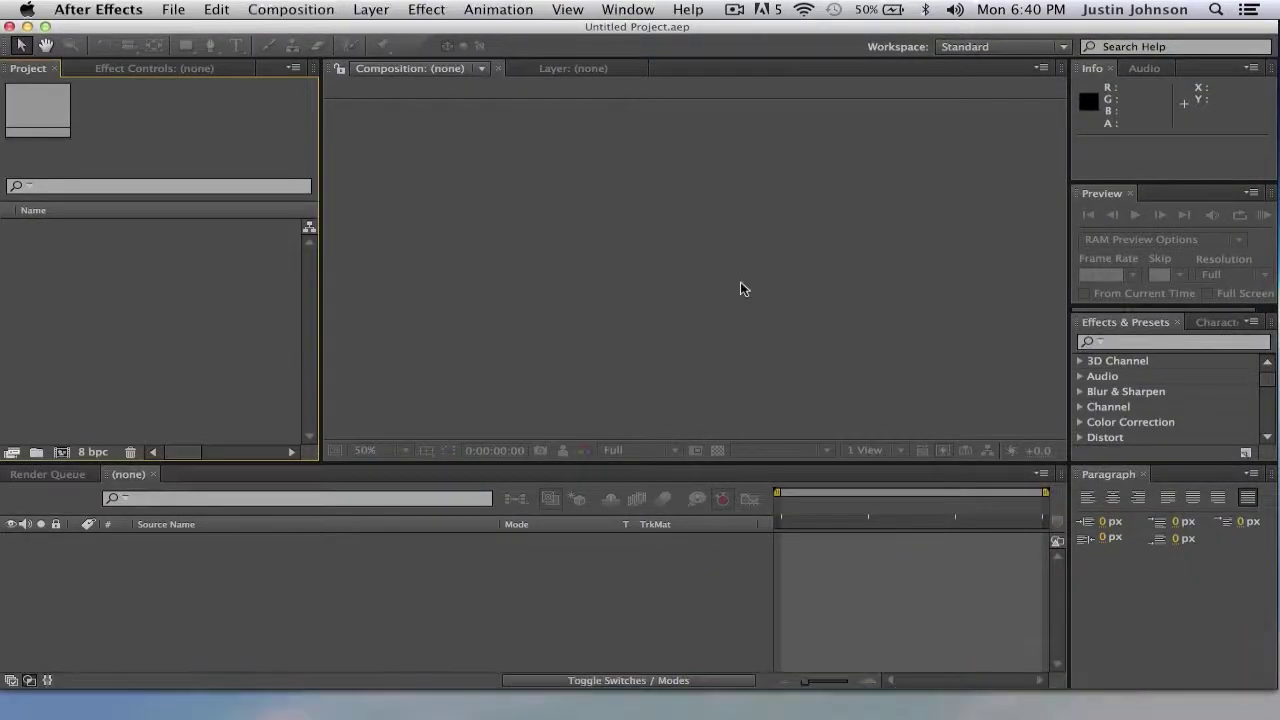
click(655, 285)
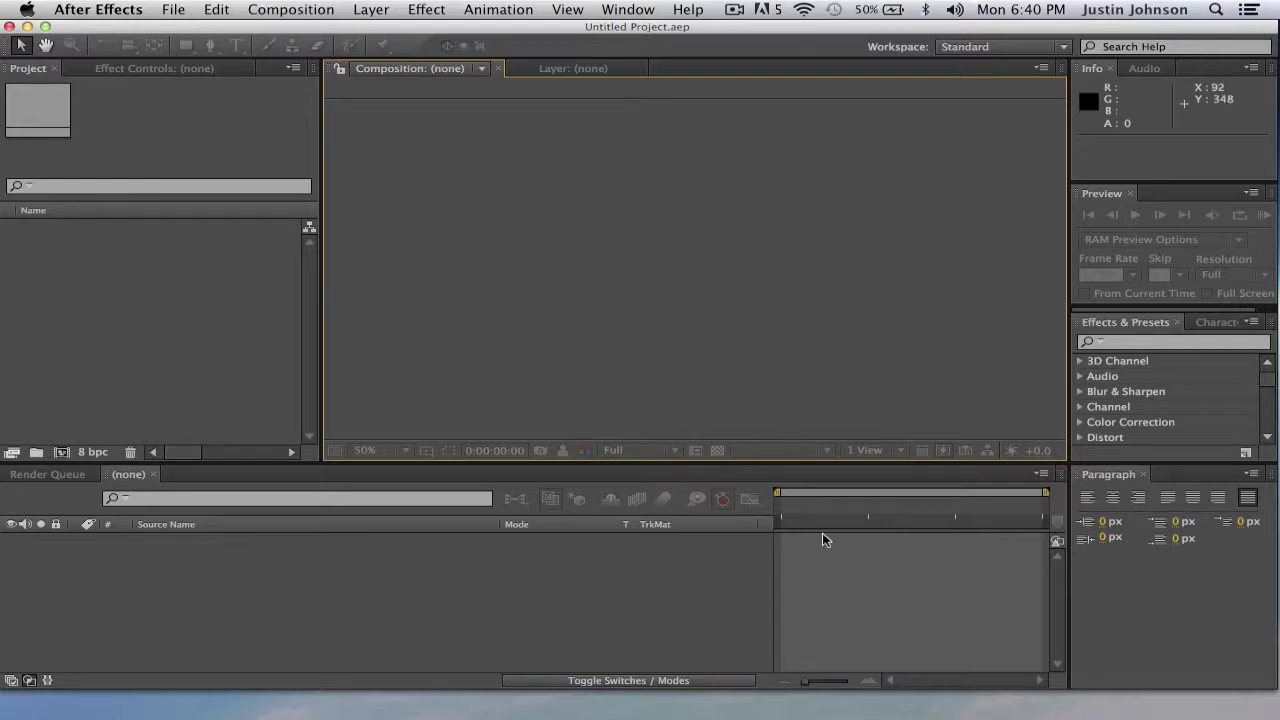
click(597, 572)
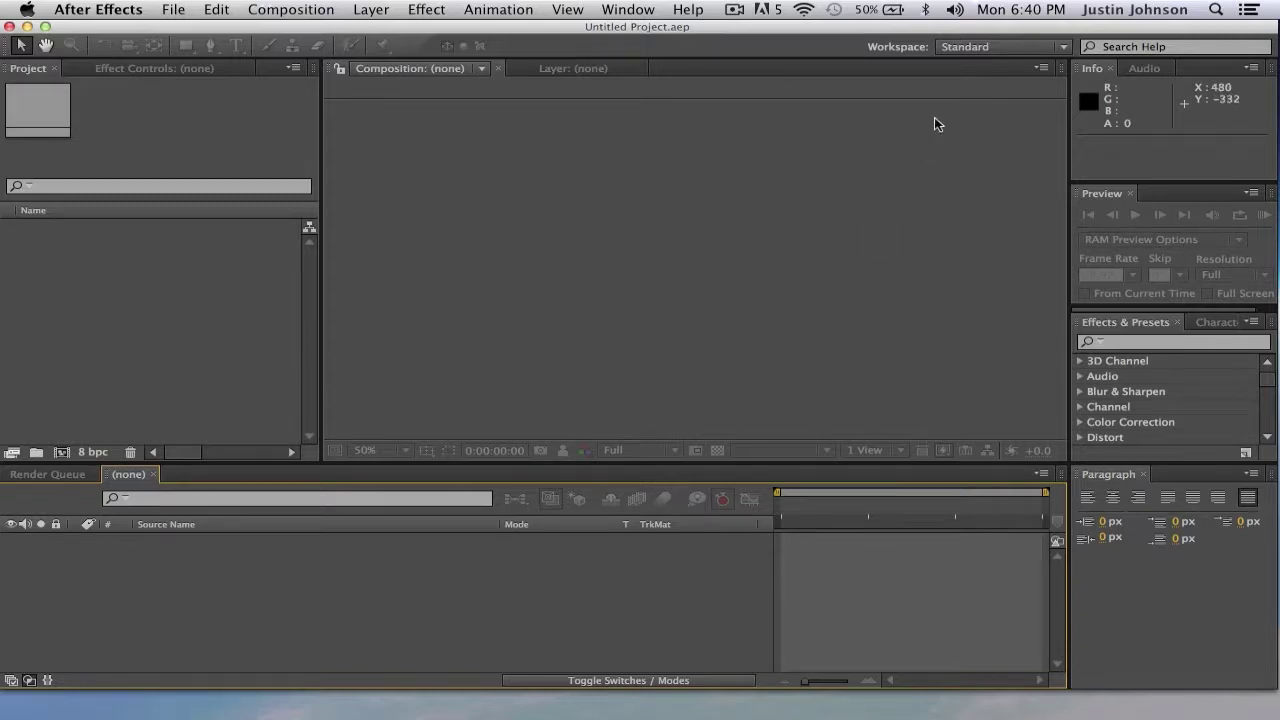
click(1026, 46)
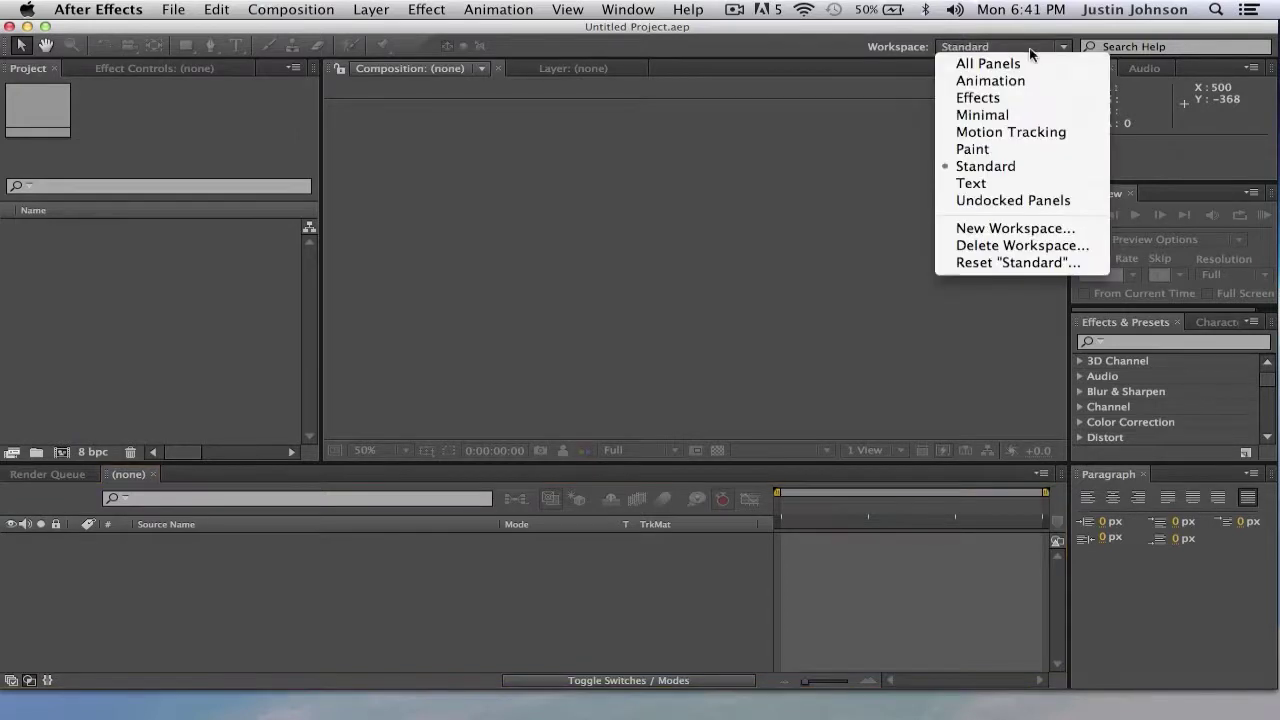
click(875, 166)
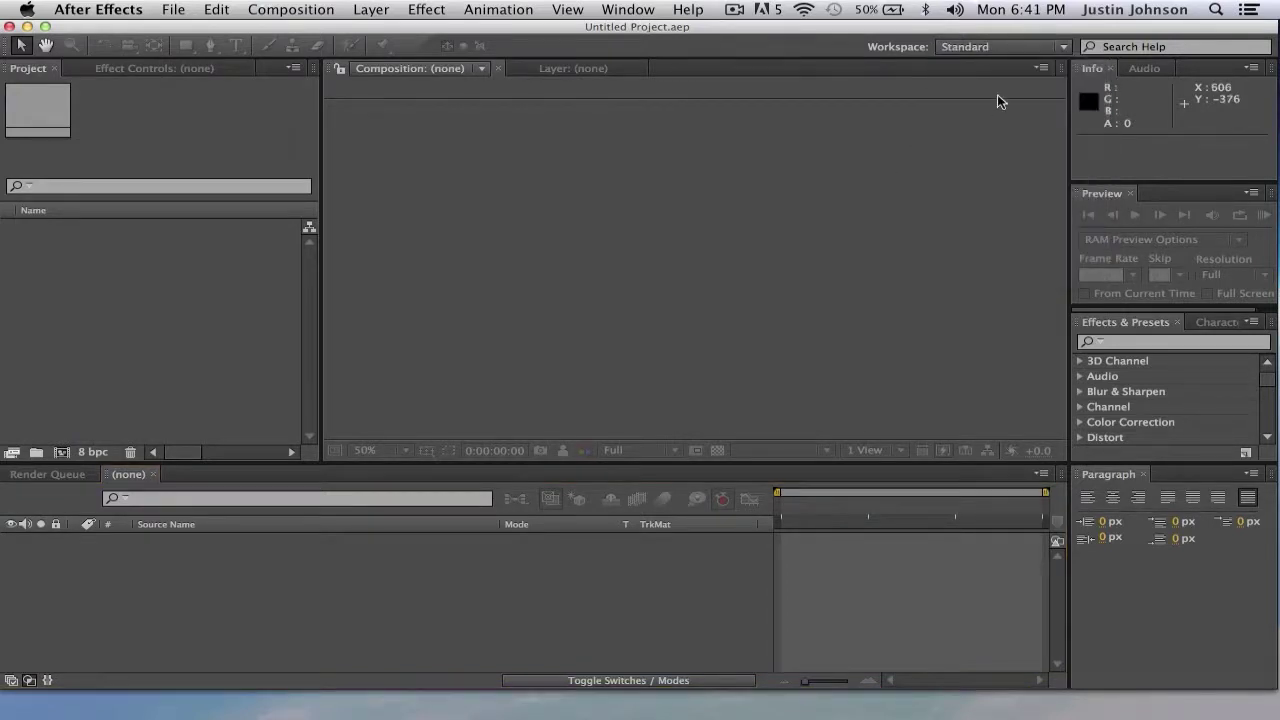
click(619, 585)
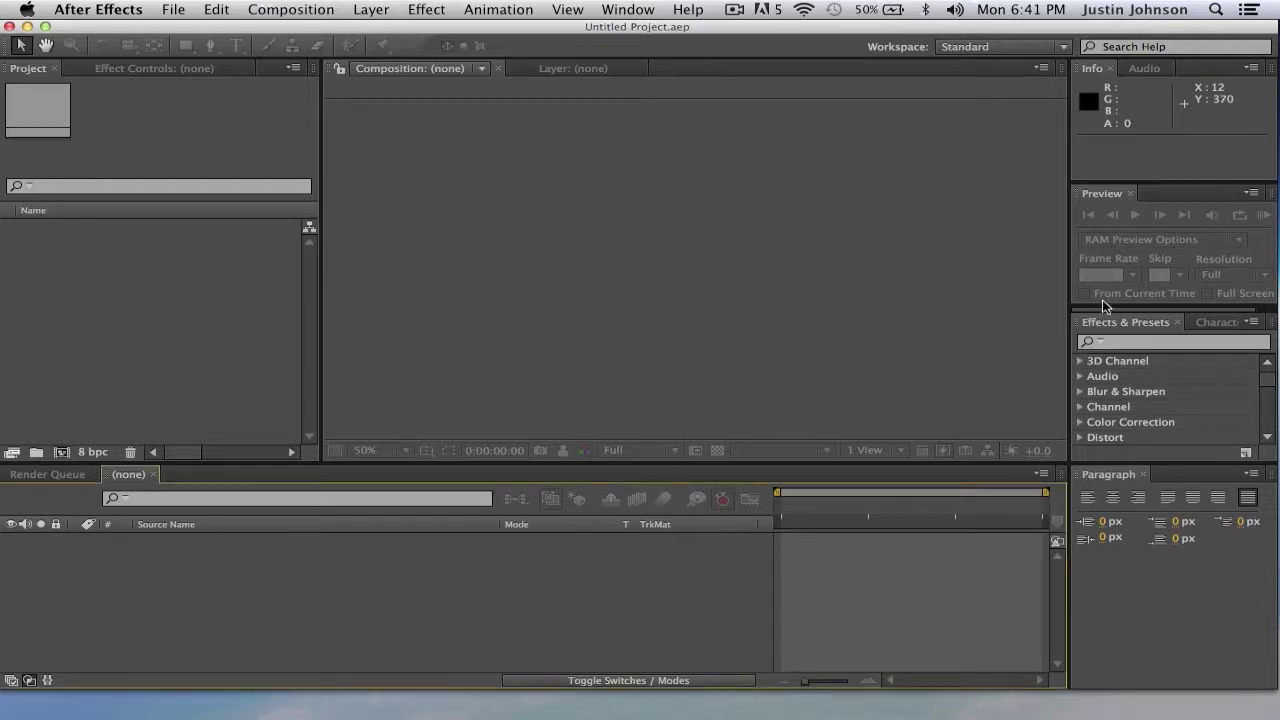
Step: Close the Effects & Presets, Render Queue, Timeline and Project panels
click(1175, 323)
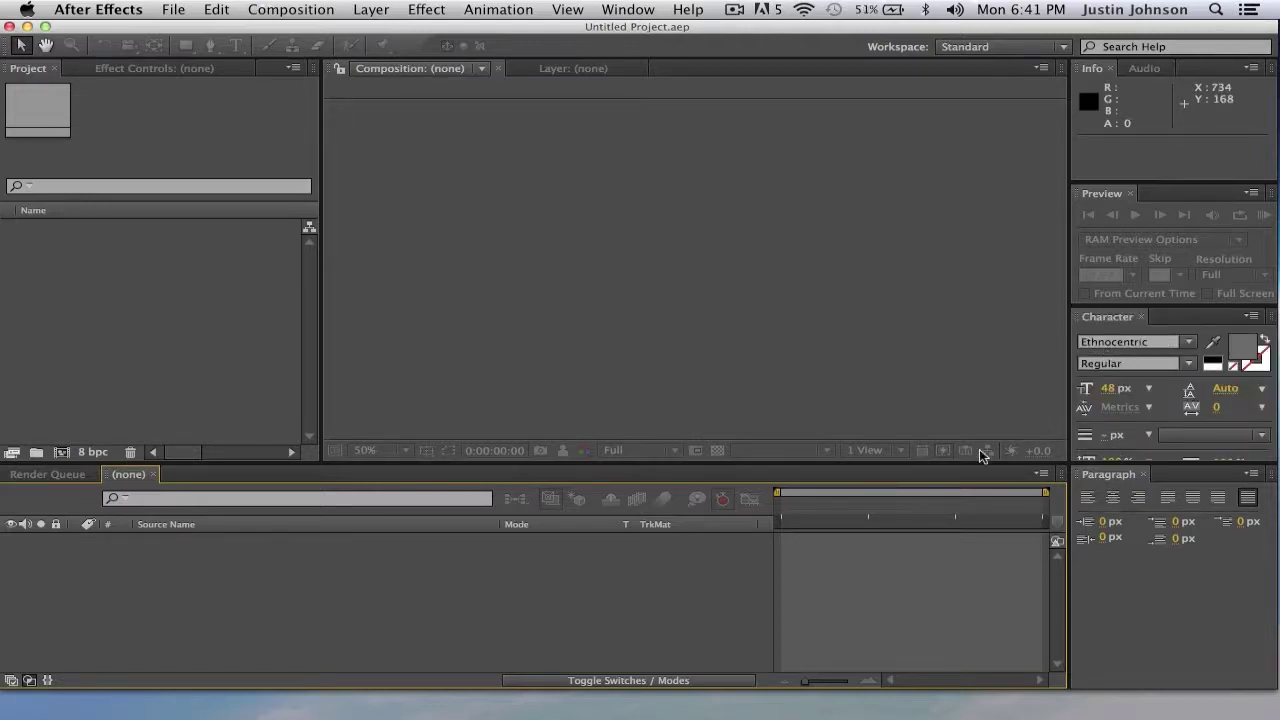
click(82, 476)
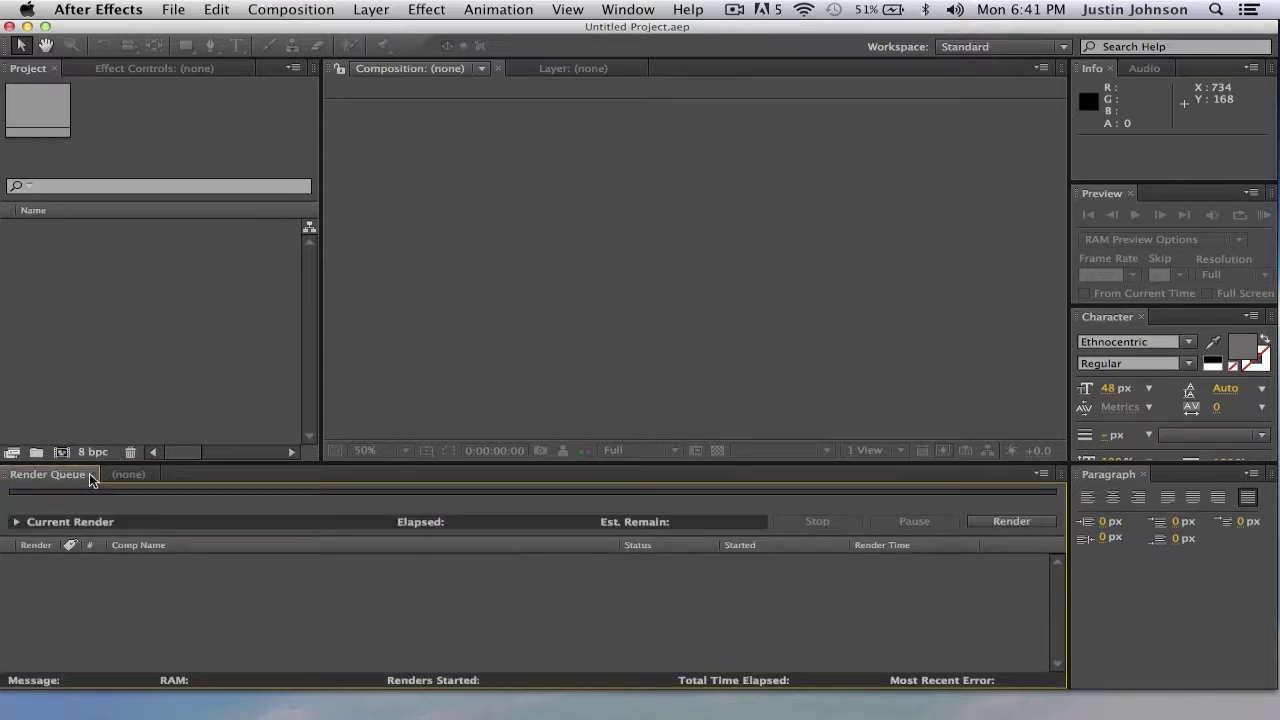
click(93, 474)
click(52, 475)
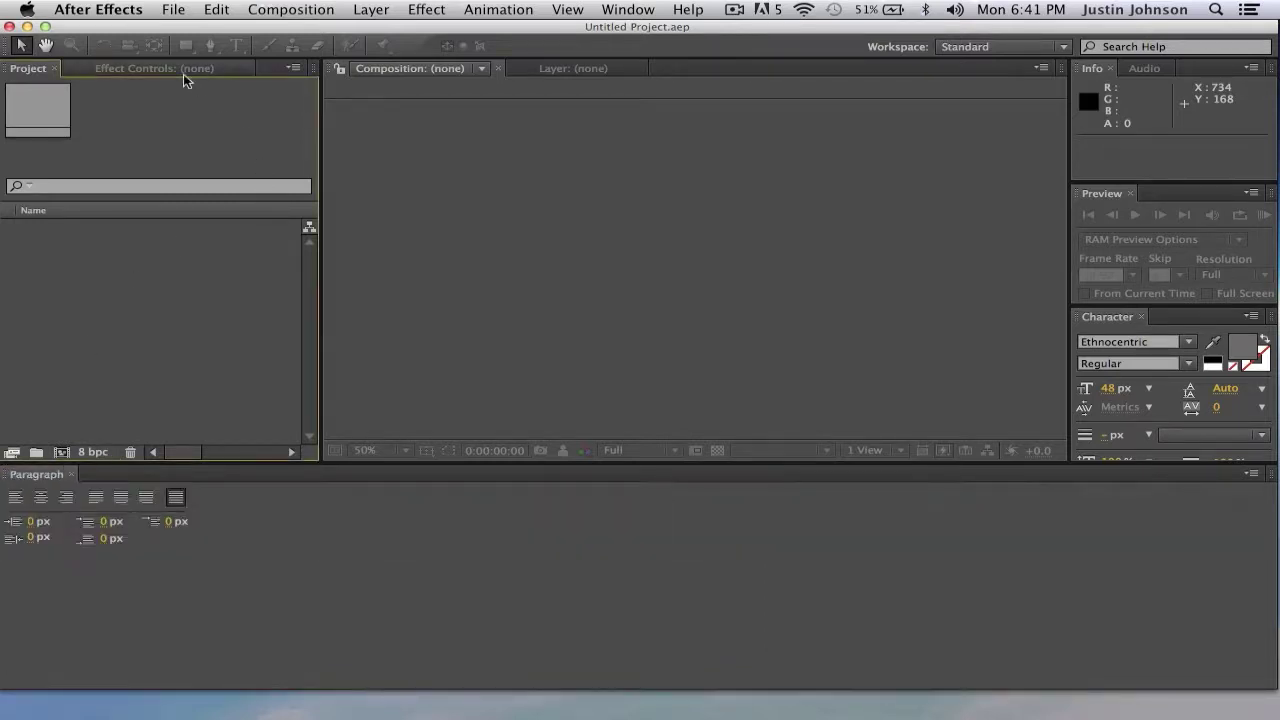
click(150, 68)
click(30, 68)
click(55, 69)
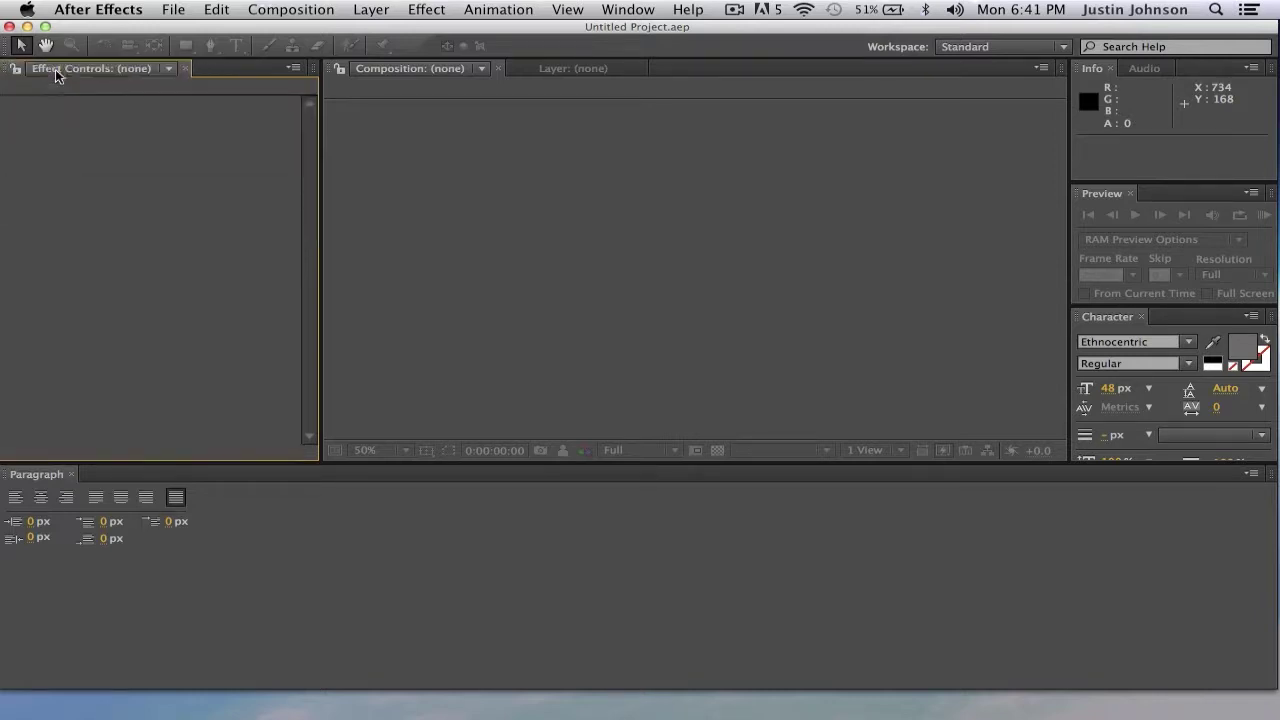
Step: Reopen the Effects & Presets panel and place it ahead of the Character panel in their shared group
click(516, 12)
mouse_move(568, 9)
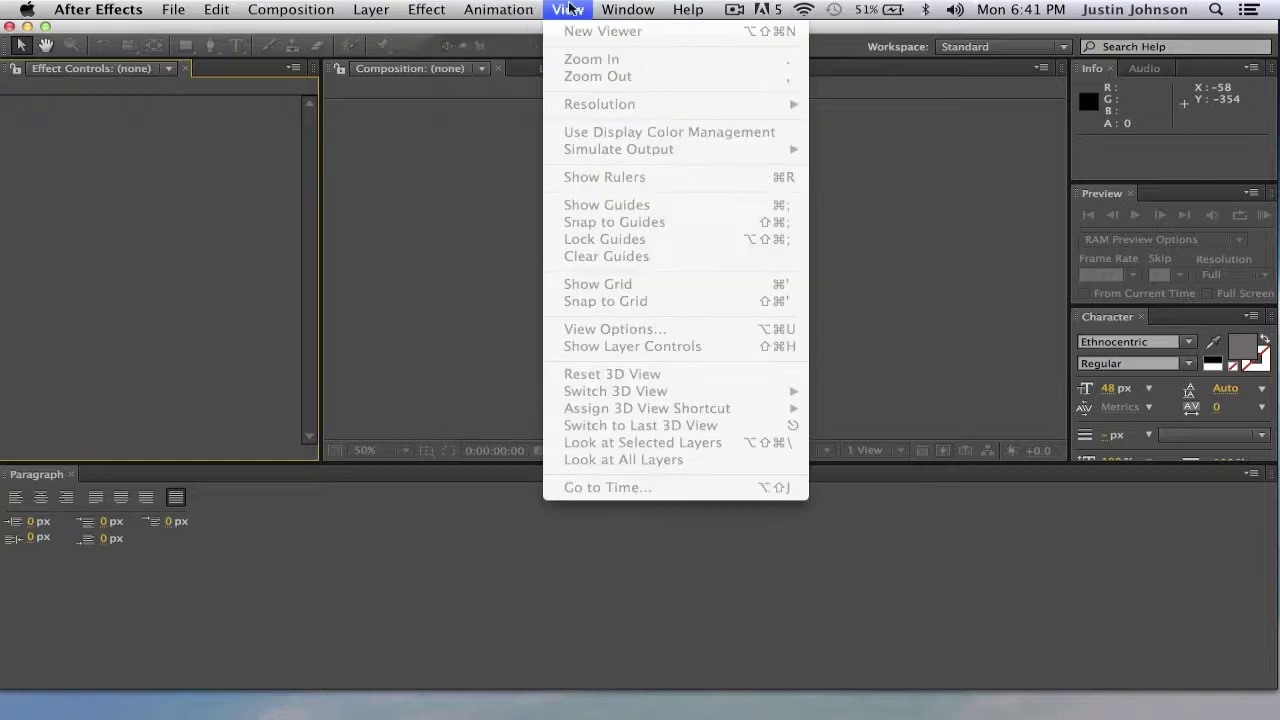
mouse_move(624, 8)
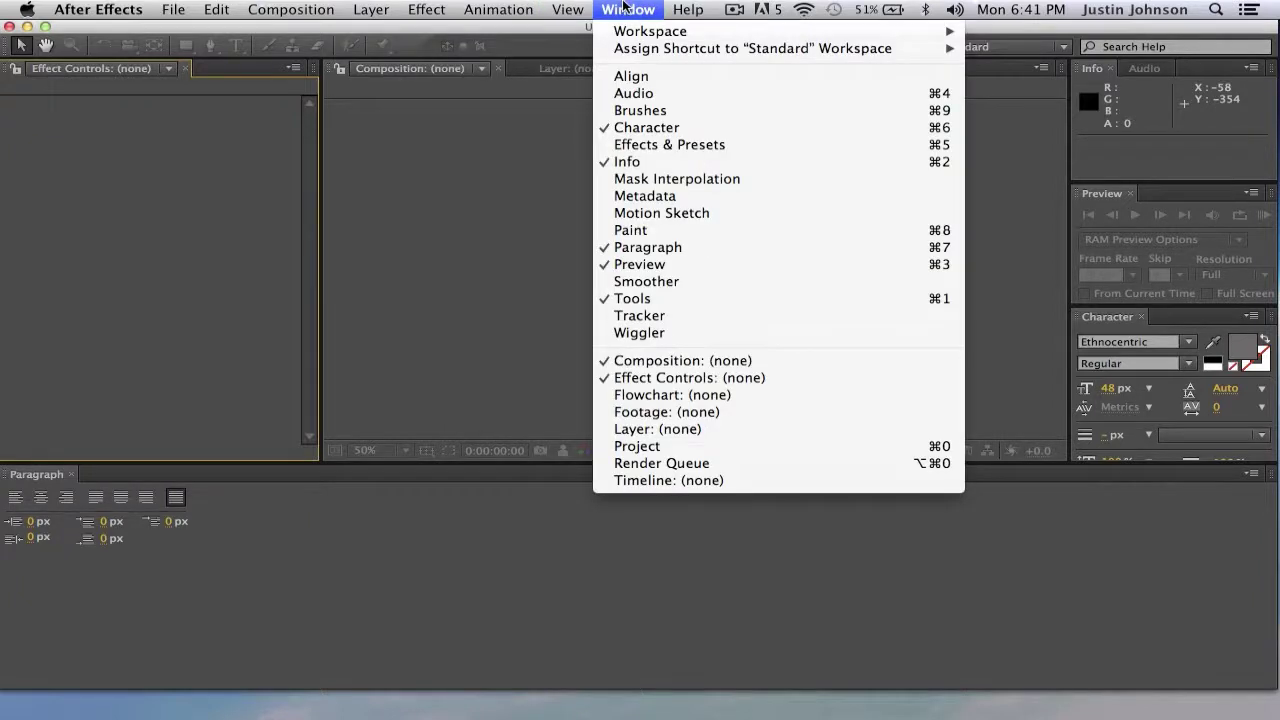
click(661, 148)
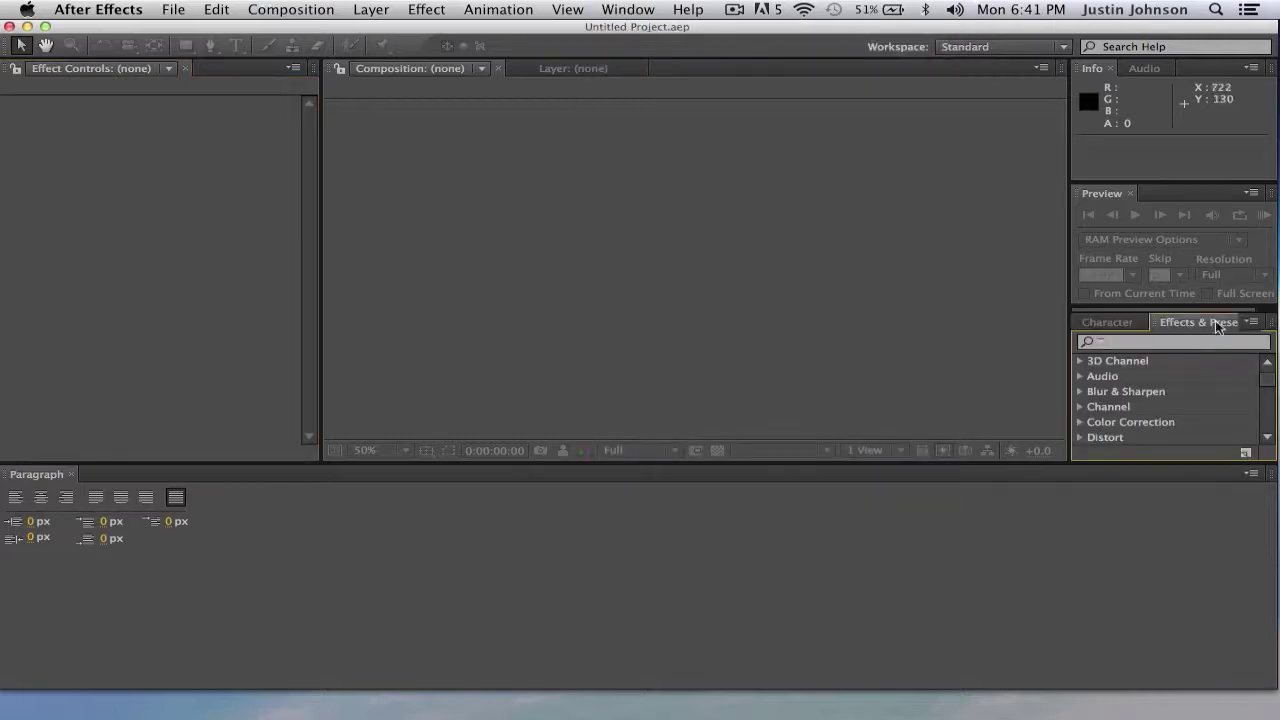
drag(1212, 325, 1104, 326)
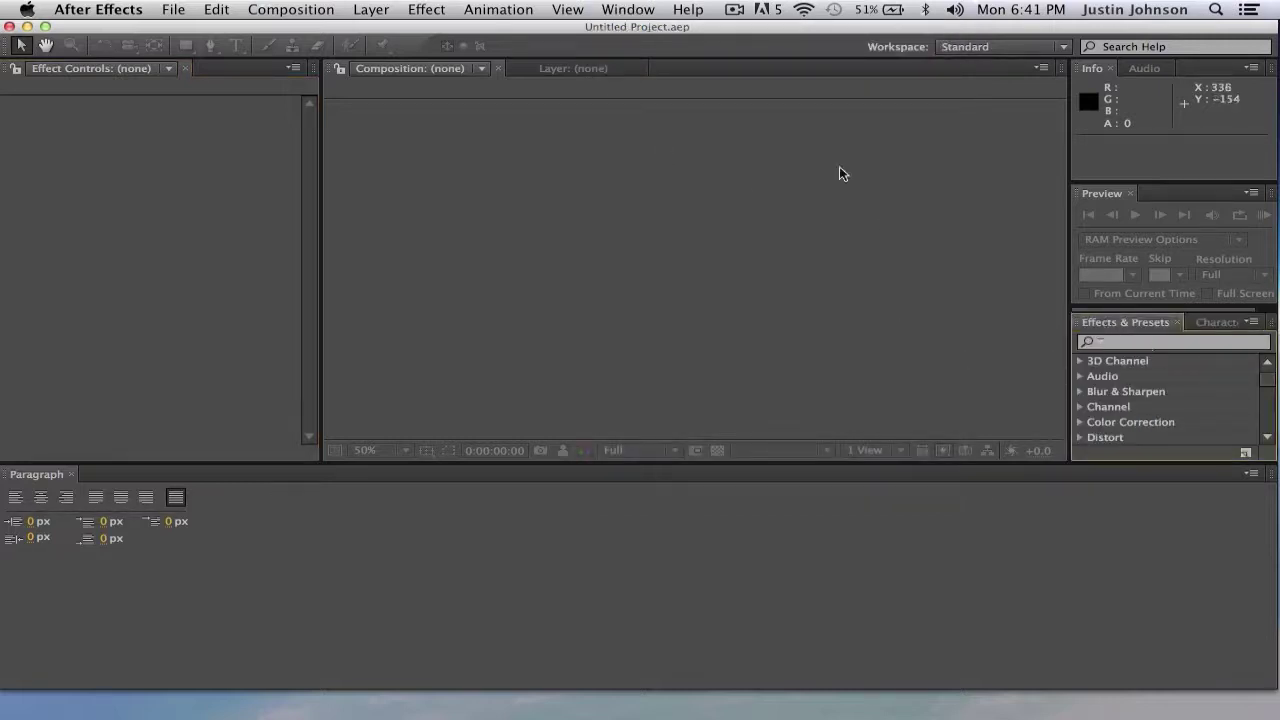
Step: Reset the Standard workspace to its default layout
click(615, 12)
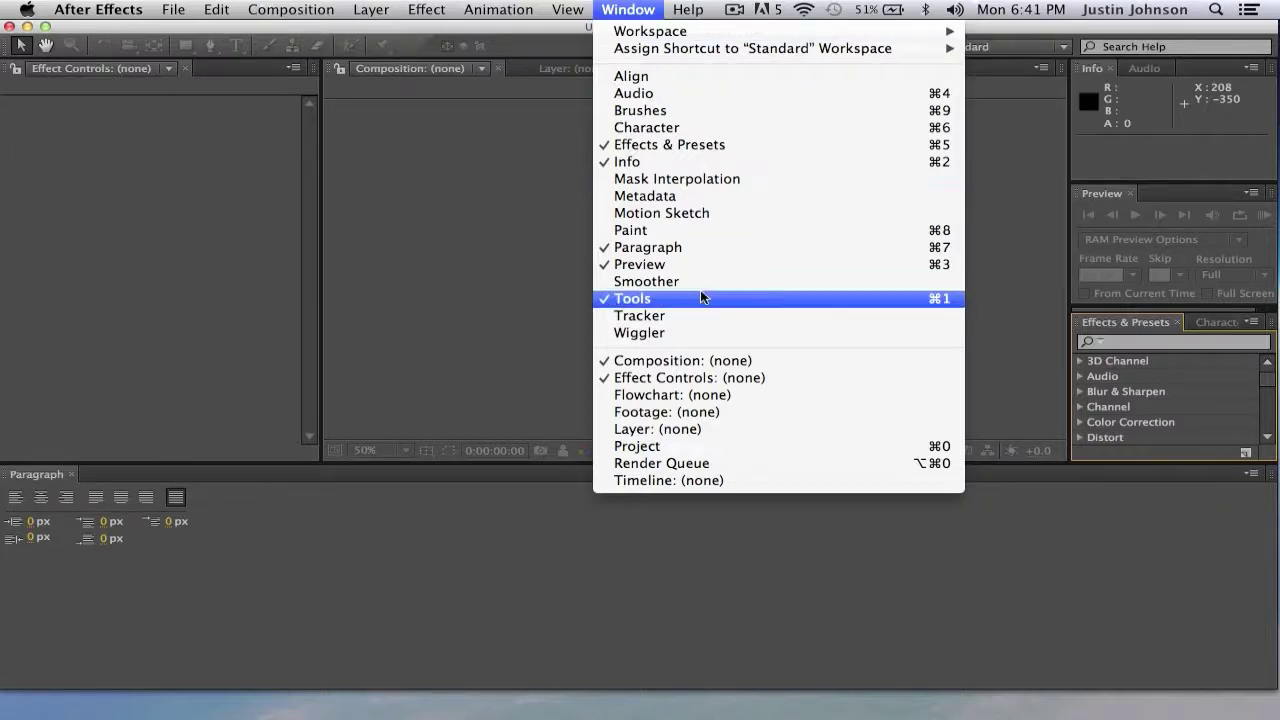
mouse_move(686, 6)
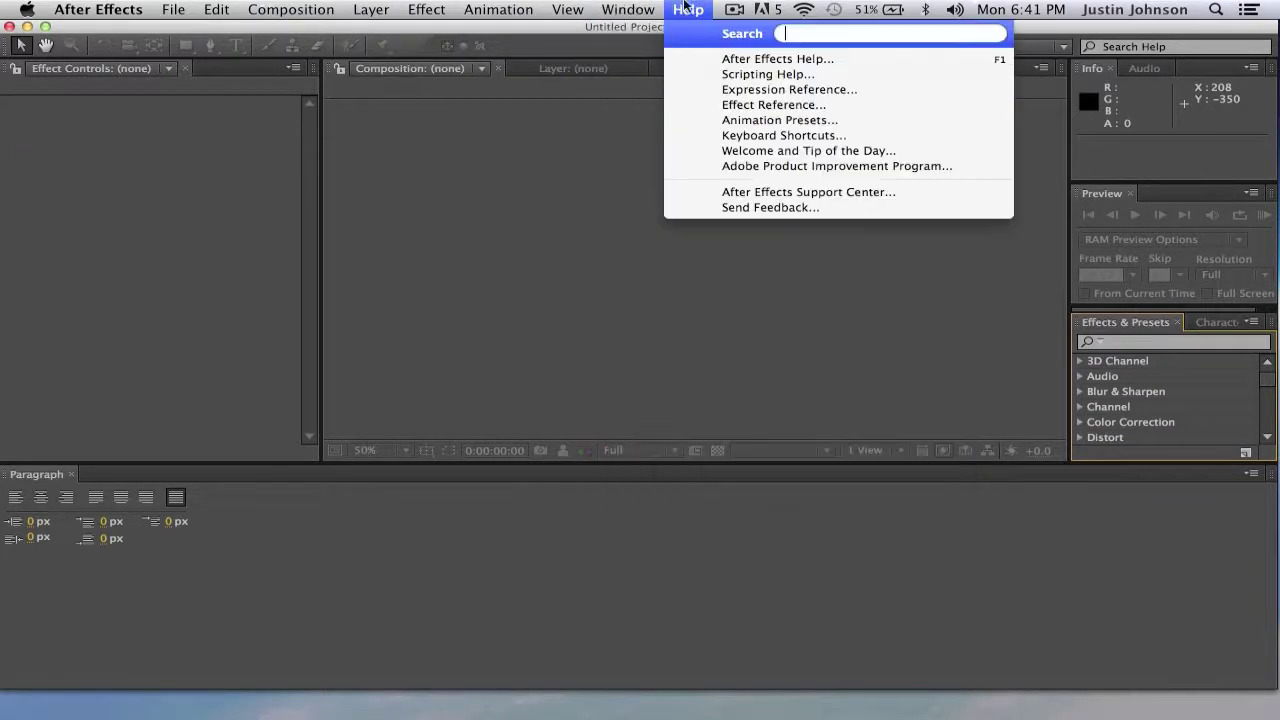
mouse_move(656, 36)
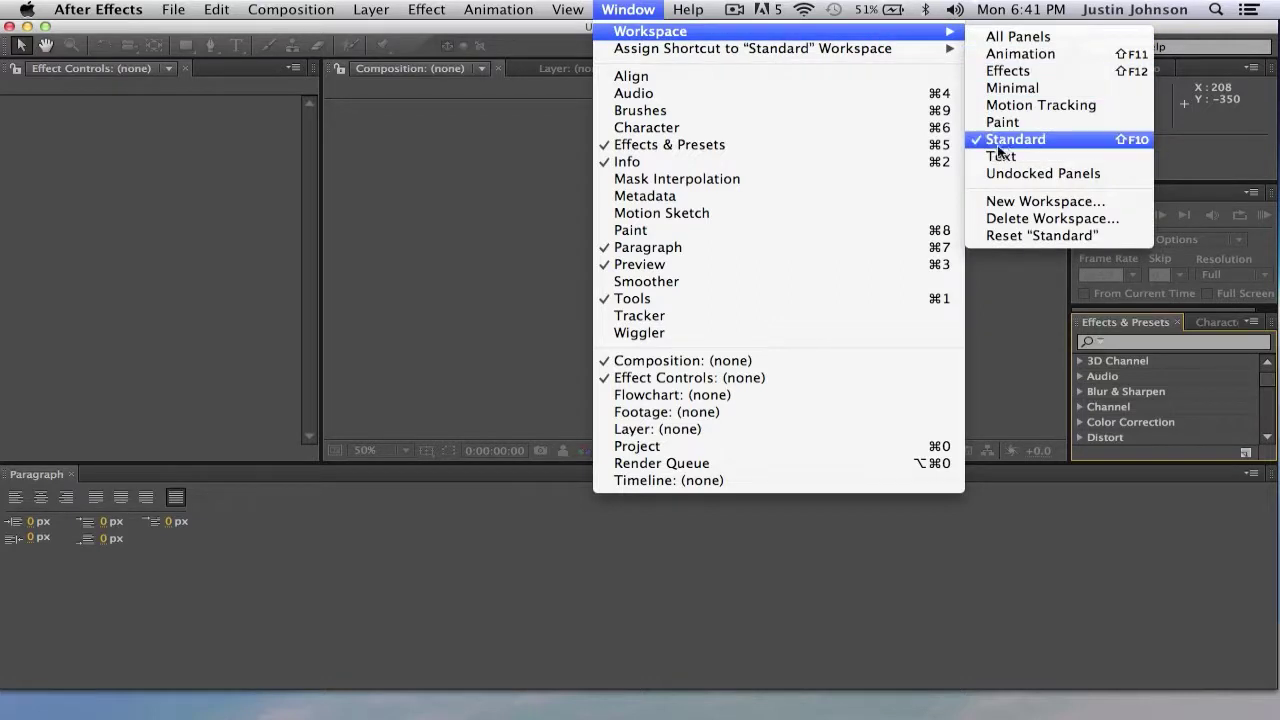
click(1015, 236)
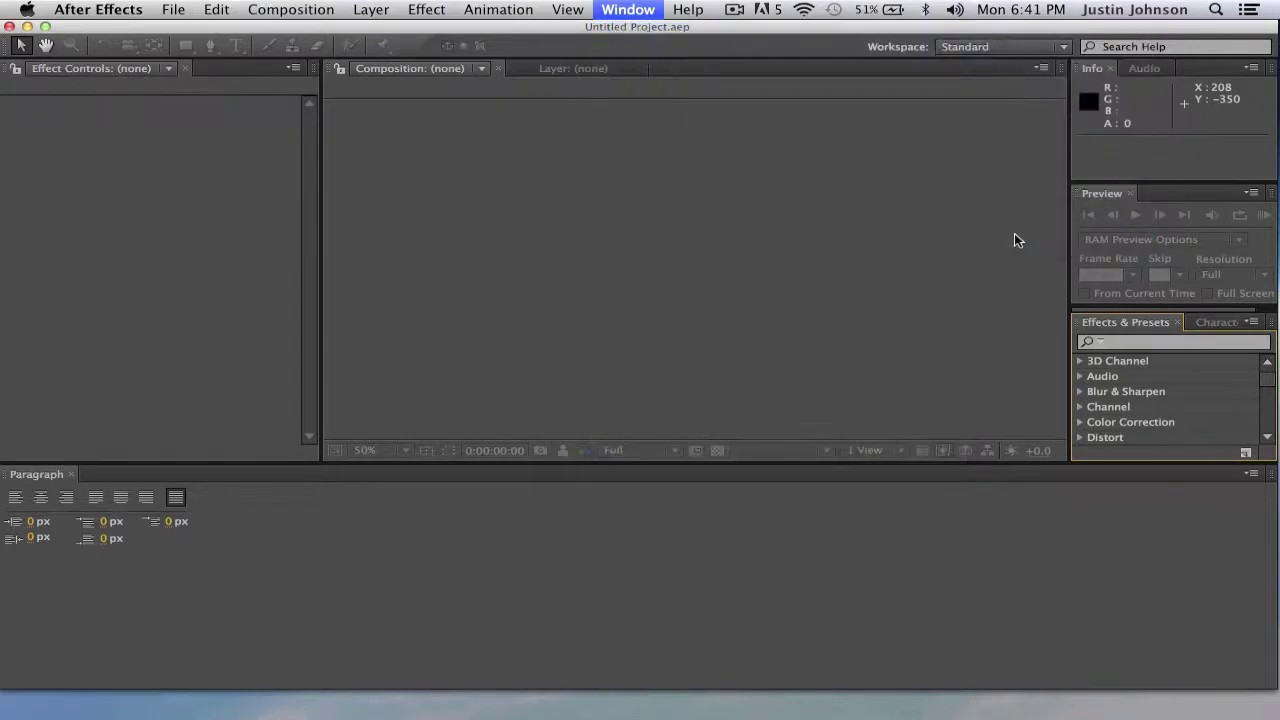
click(776, 386)
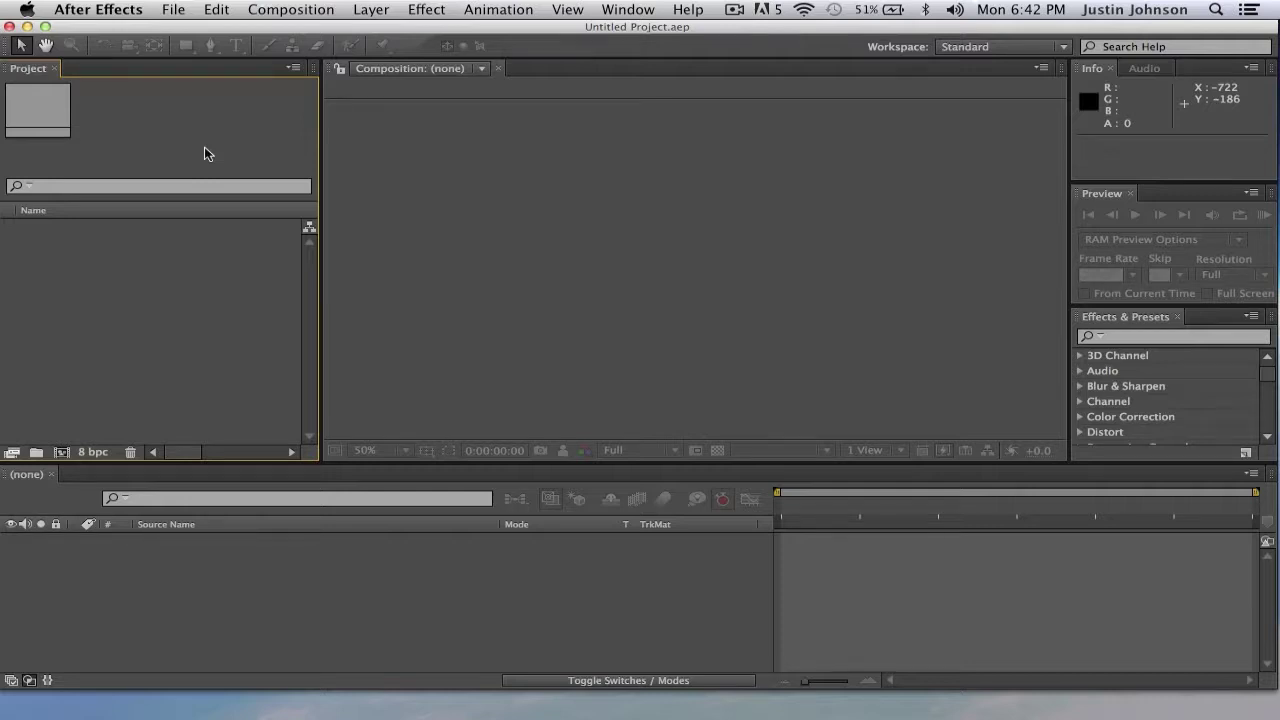
click(975, 47)
click(887, 180)
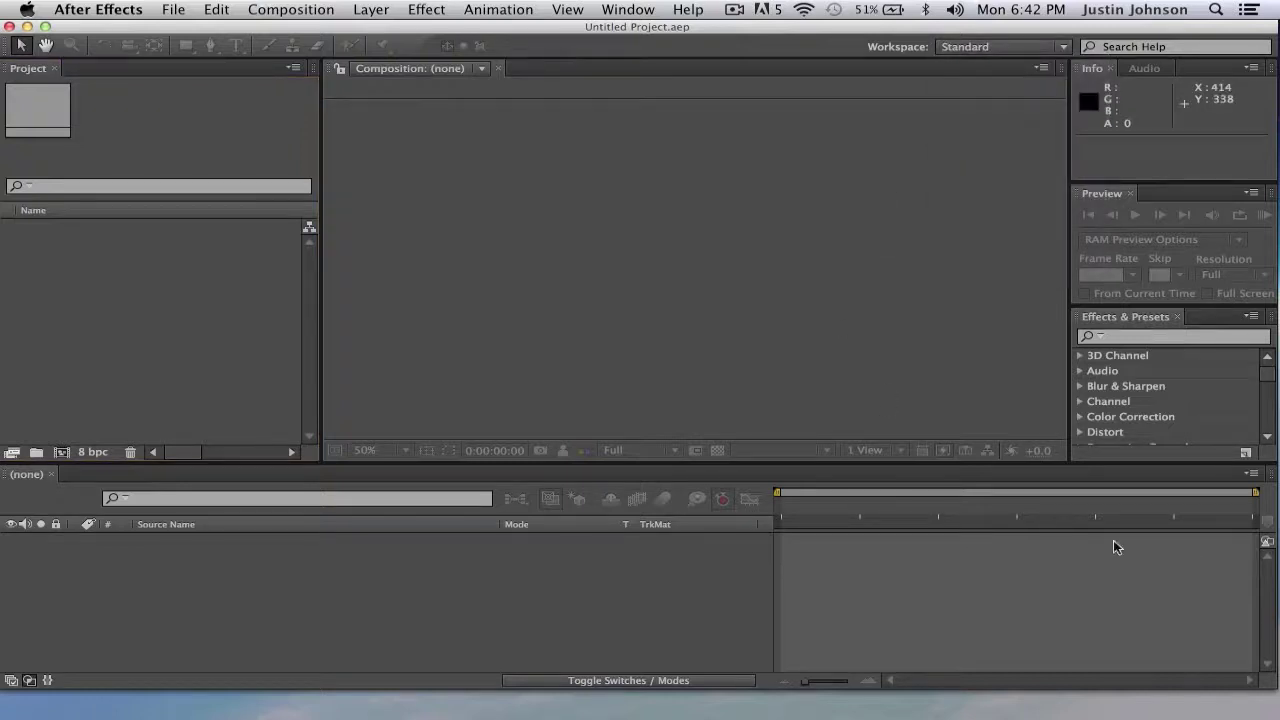
click(143, 582)
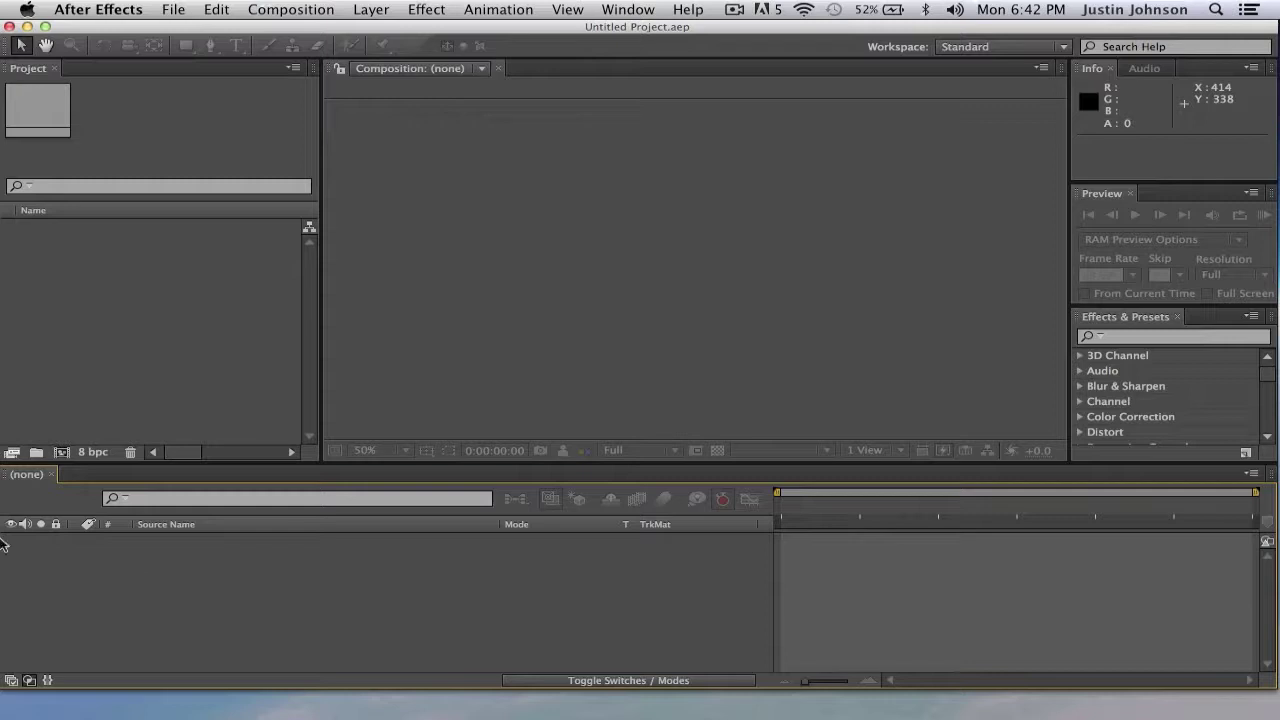
click(100, 316)
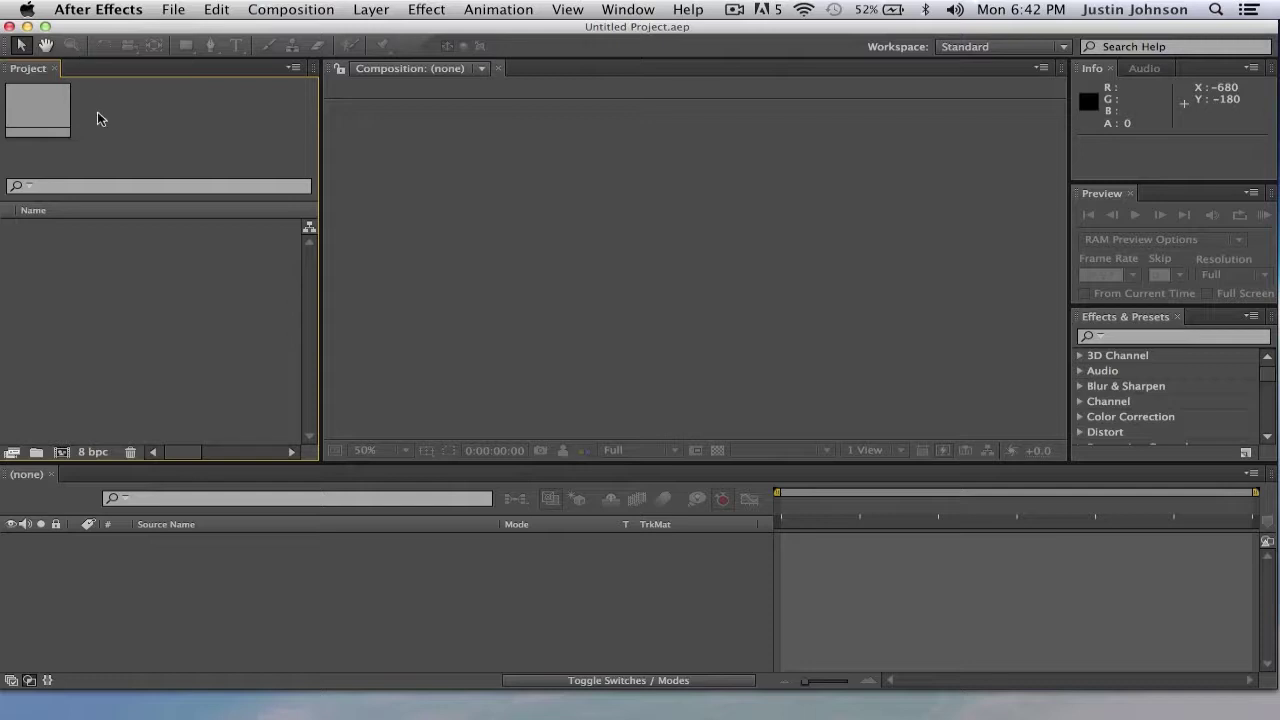
Step: Start importing a footage file and browse to the home folder
click(169, 8)
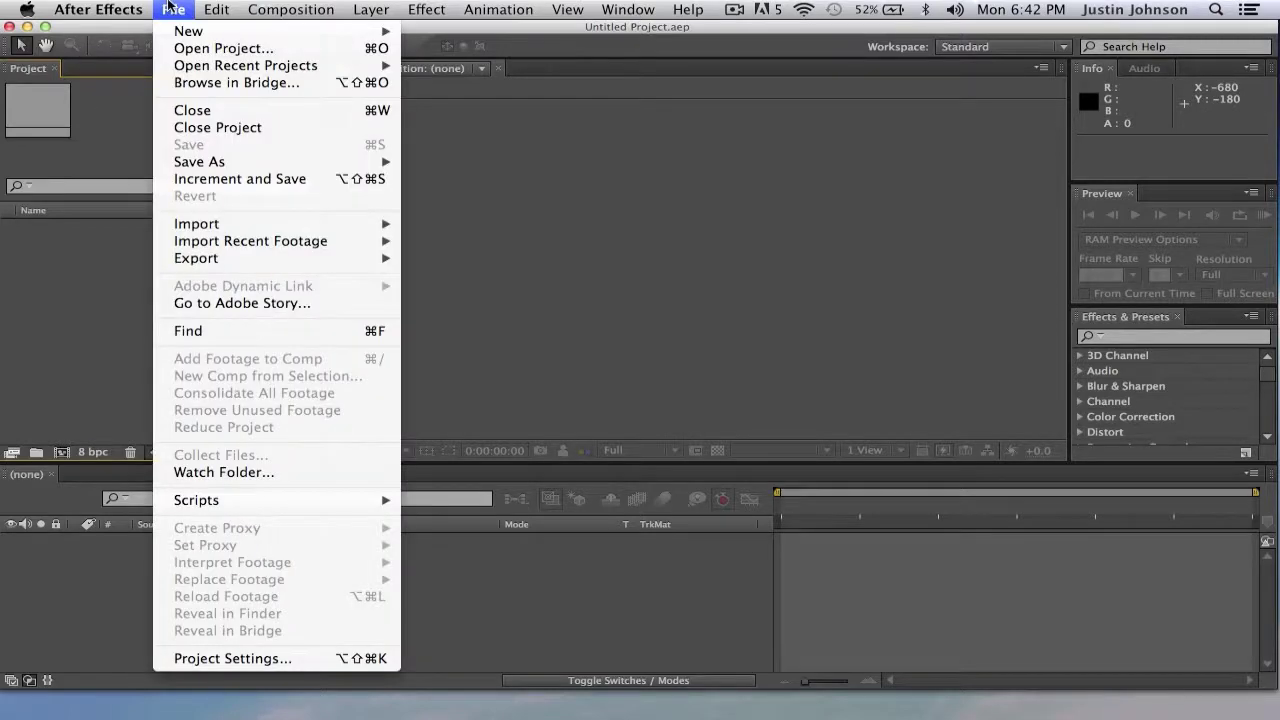
mouse_move(255, 222)
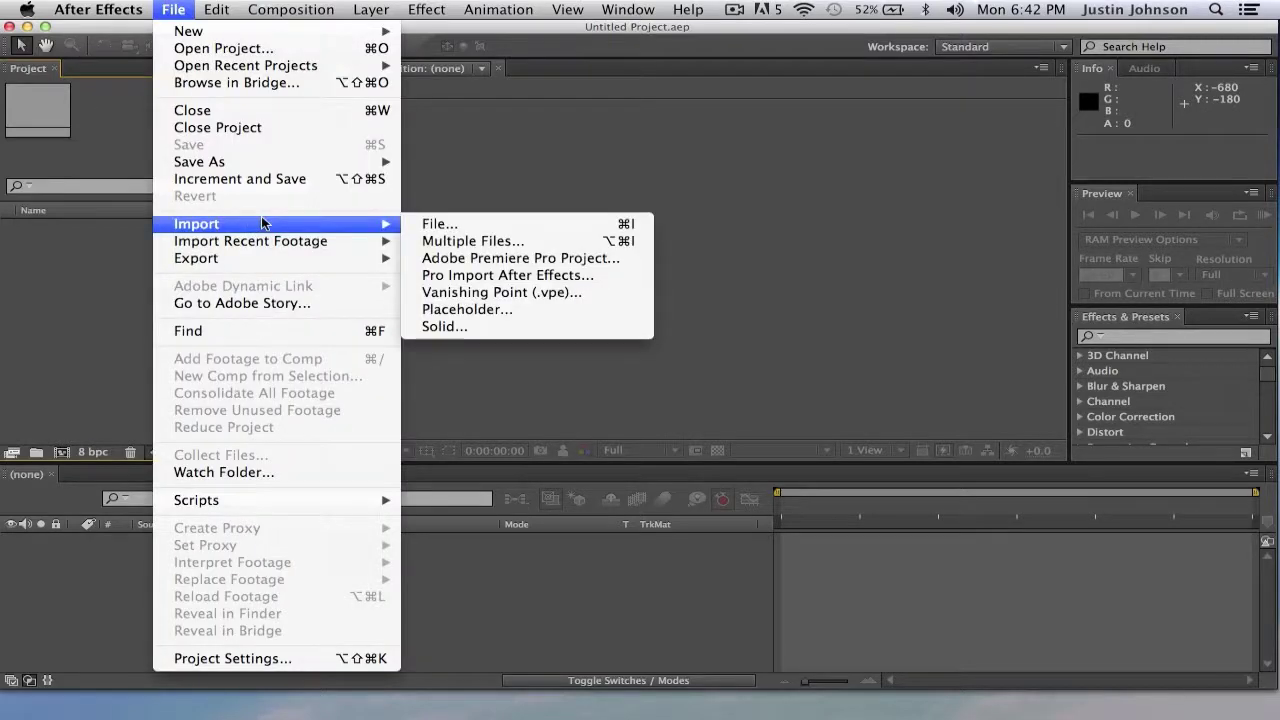
click(467, 228)
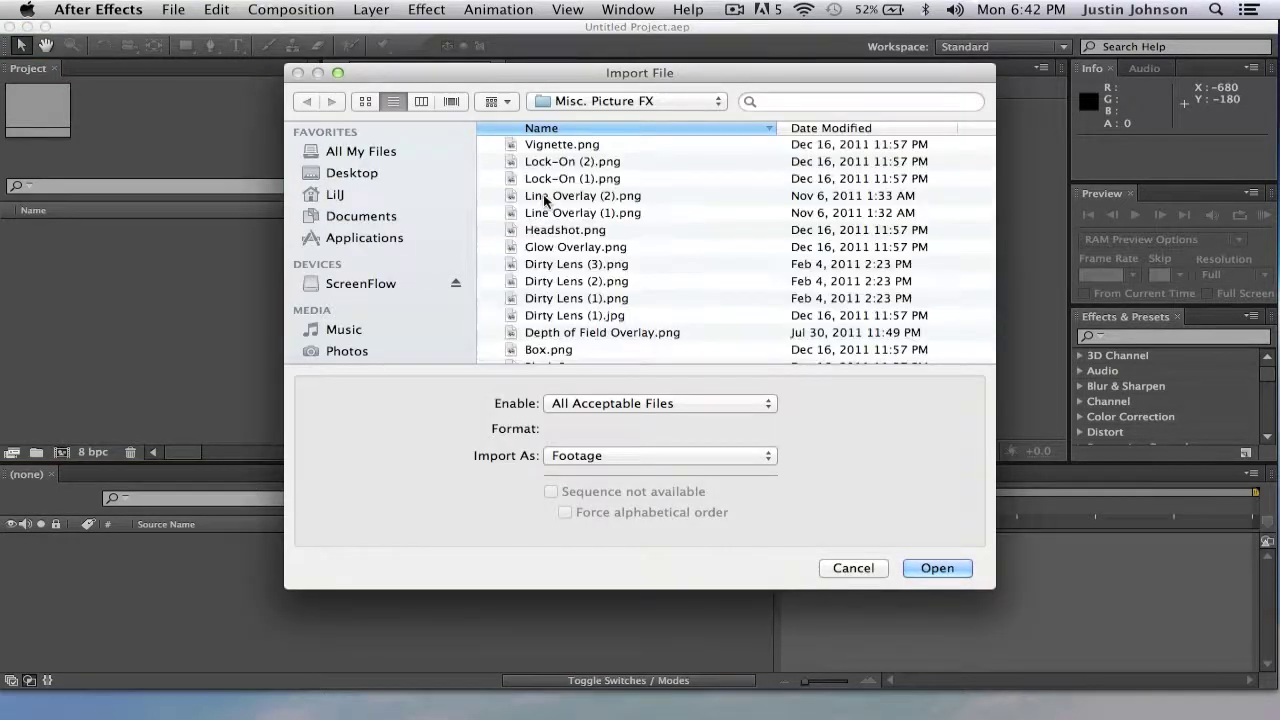
click(345, 195)
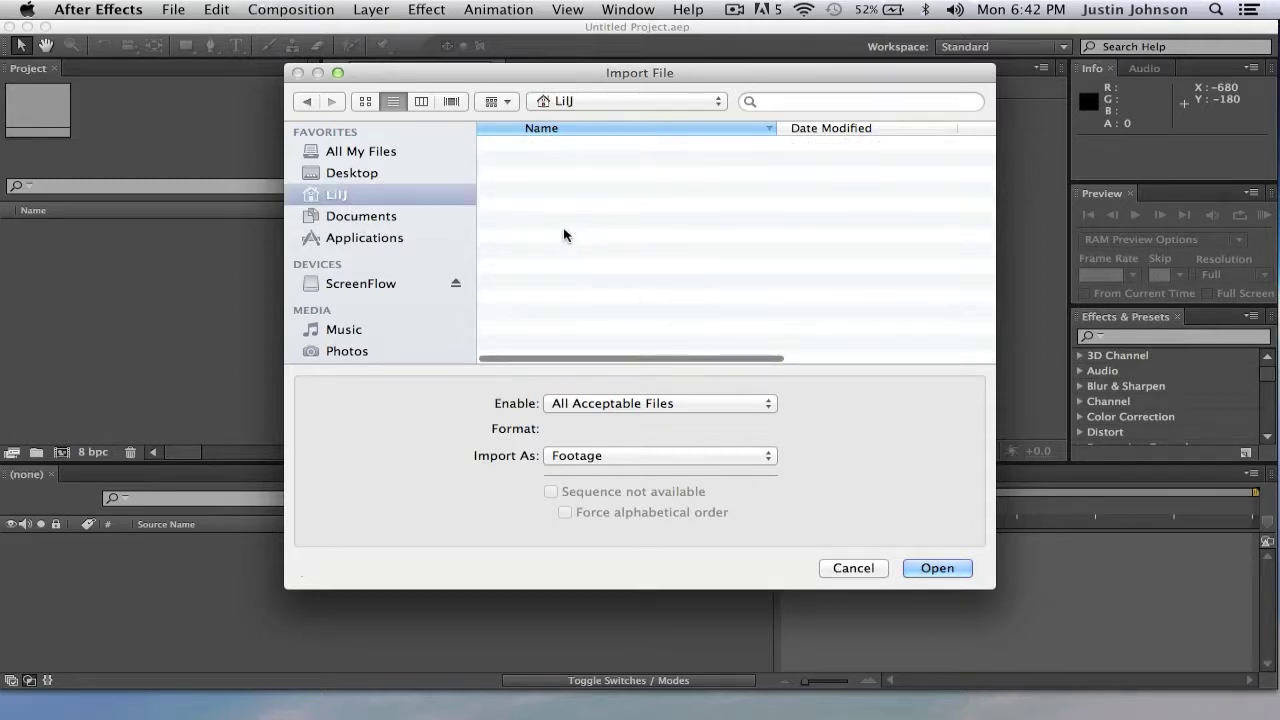
scroll(565, 235, down, 3)
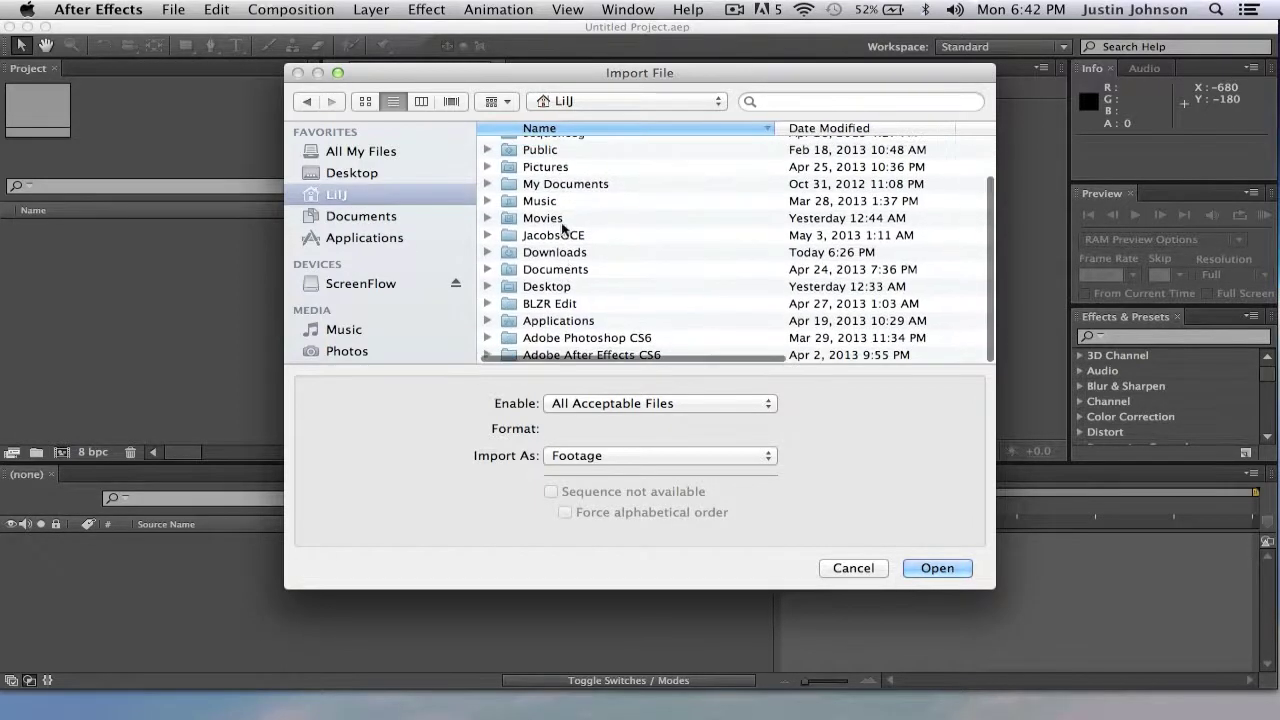
double_click(560, 235)
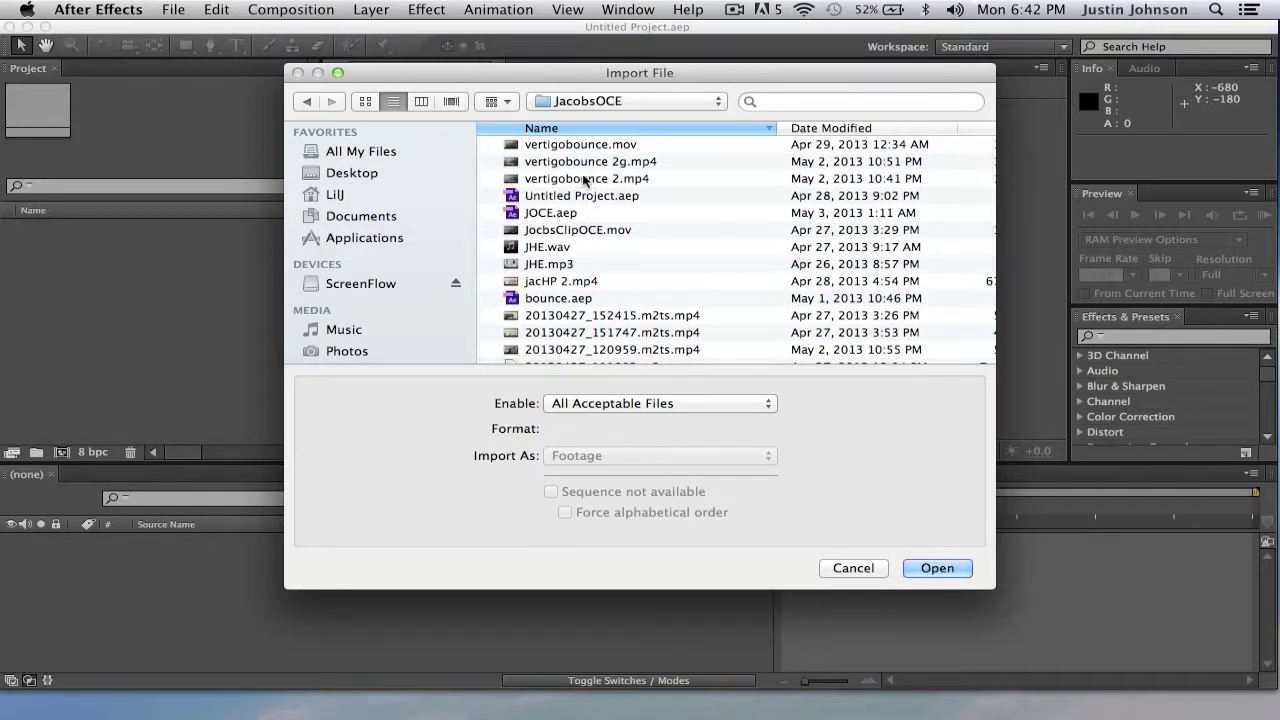
scroll(546, 225, down, 2)
scroll(547, 221, up, 1)
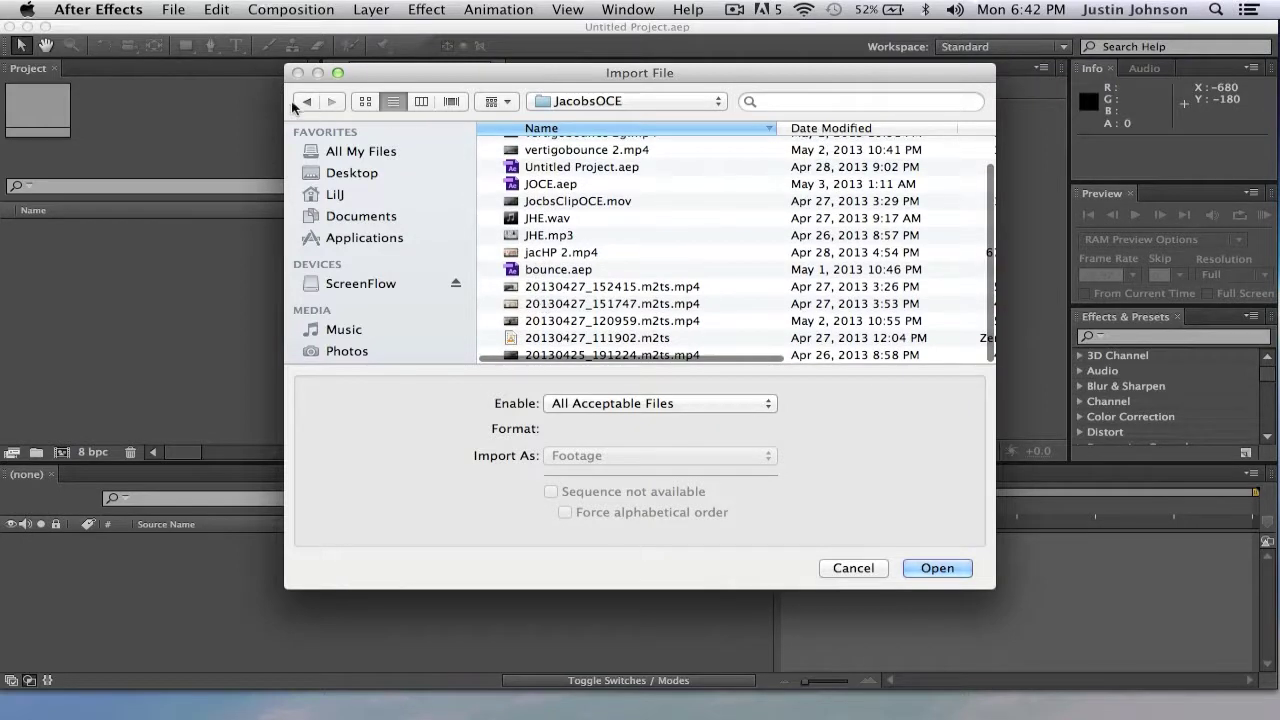
click(305, 102)
Step: Import 20130505_003747.m2ts.mp4 from the Movies folder as footage and select it in the project
scroll(543, 234, up, 1)
double_click(548, 258)
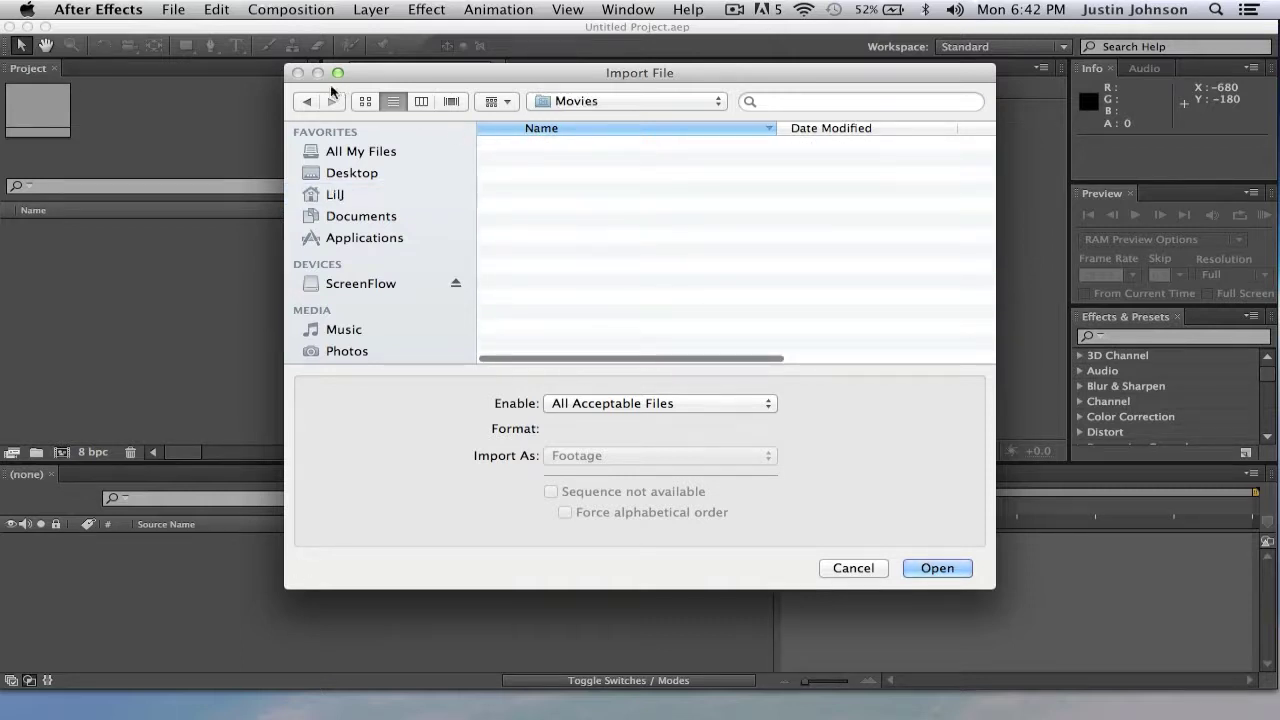
scroll(551, 298, down, 3)
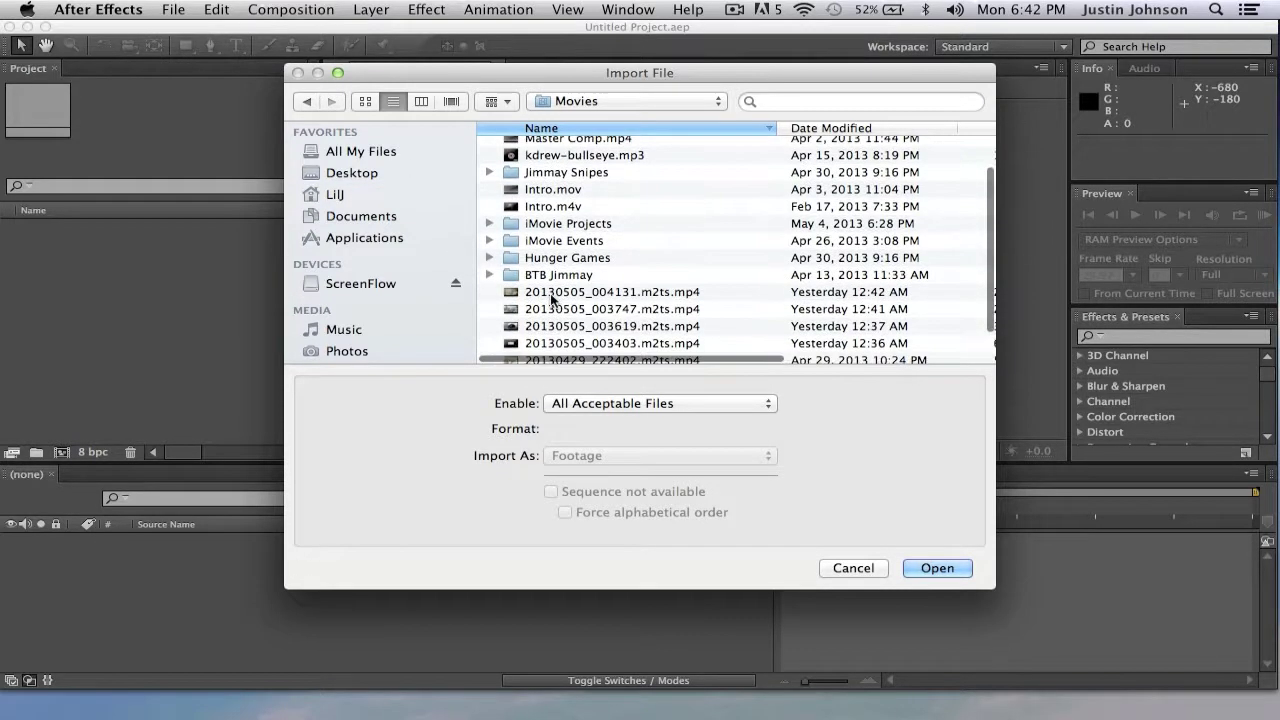
scroll(551, 298, down, 1)
click(573, 290)
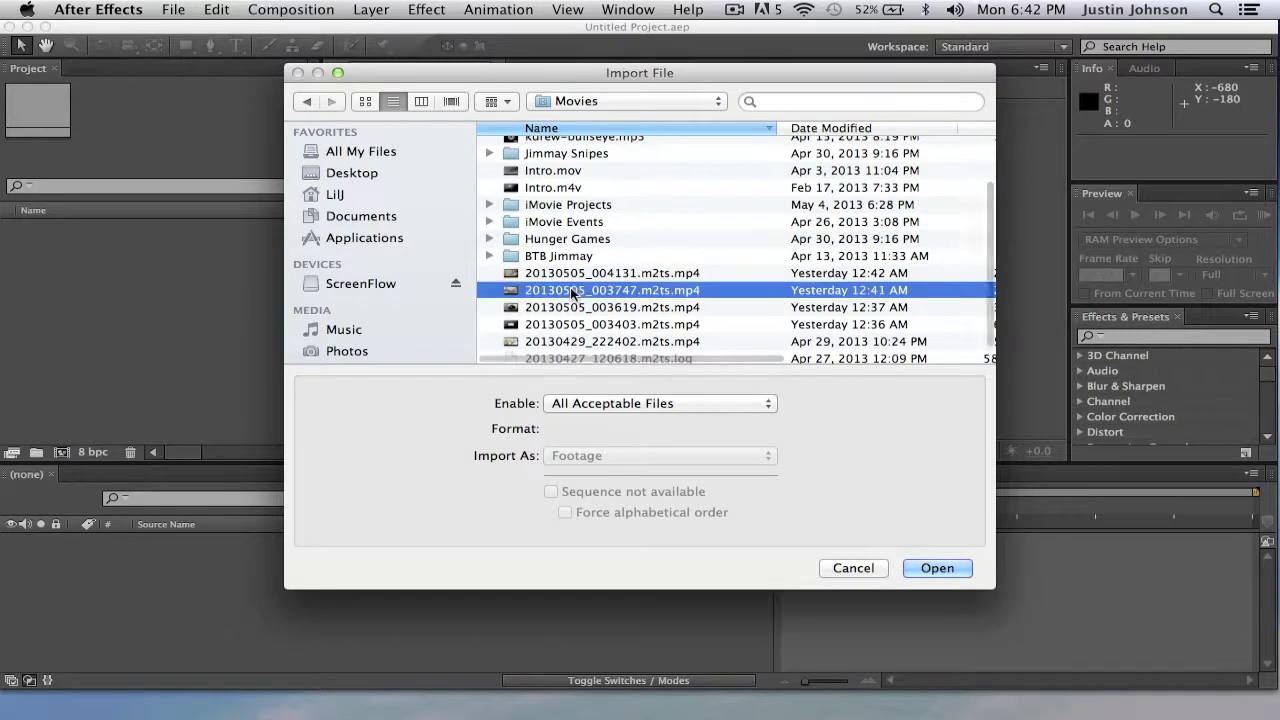
double_click(571, 291)
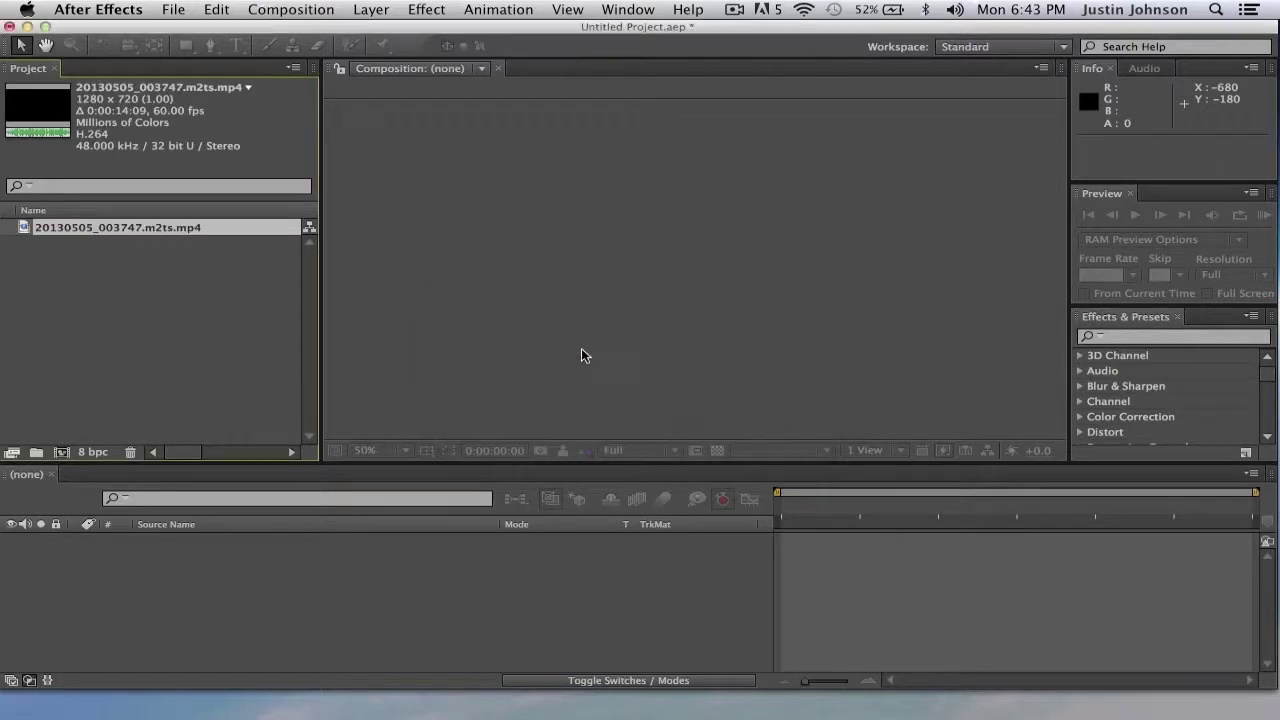
click(90, 245)
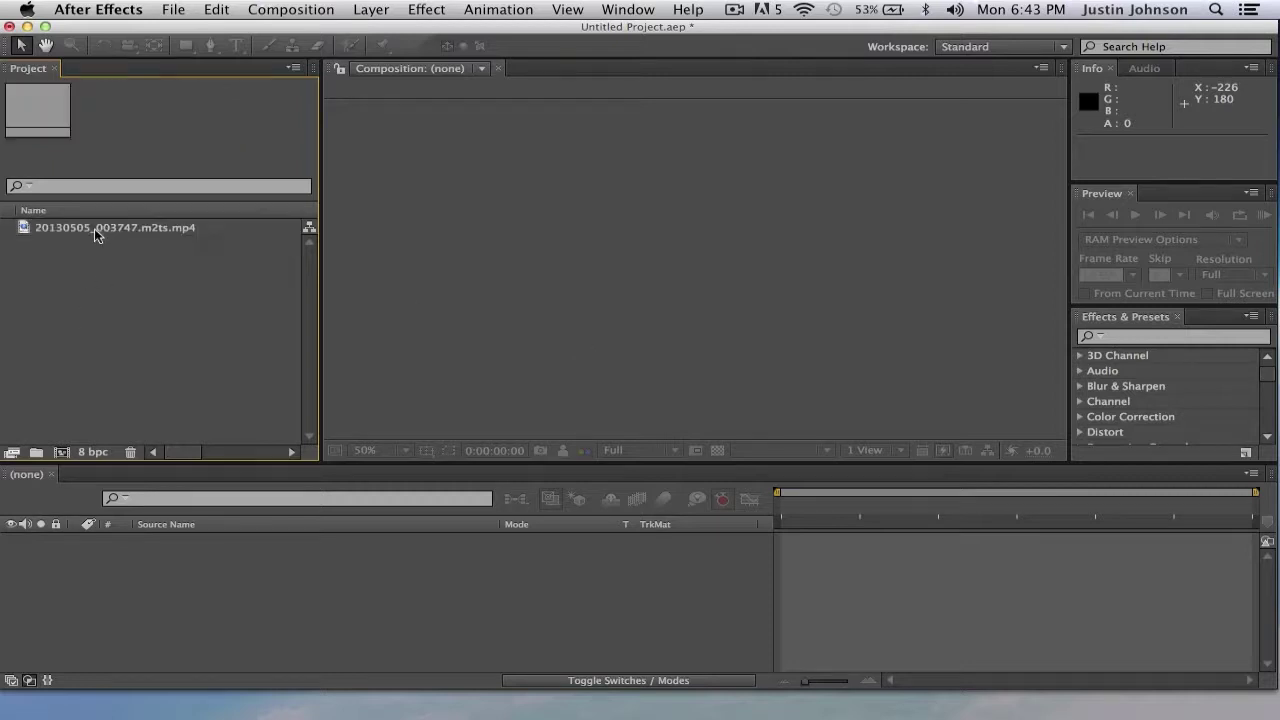
click(94, 227)
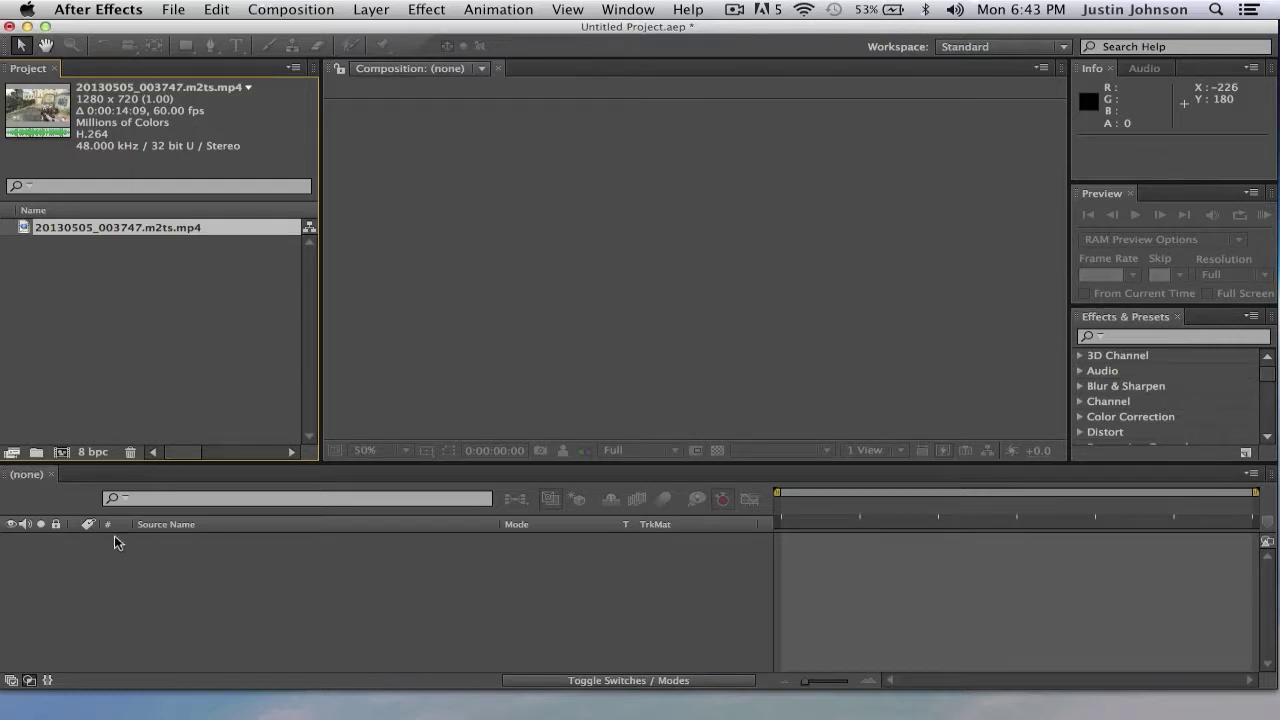
Step: Start a new composition and review the available presets, frame rates and pixel aspect ratios in its settings
click(113, 395)
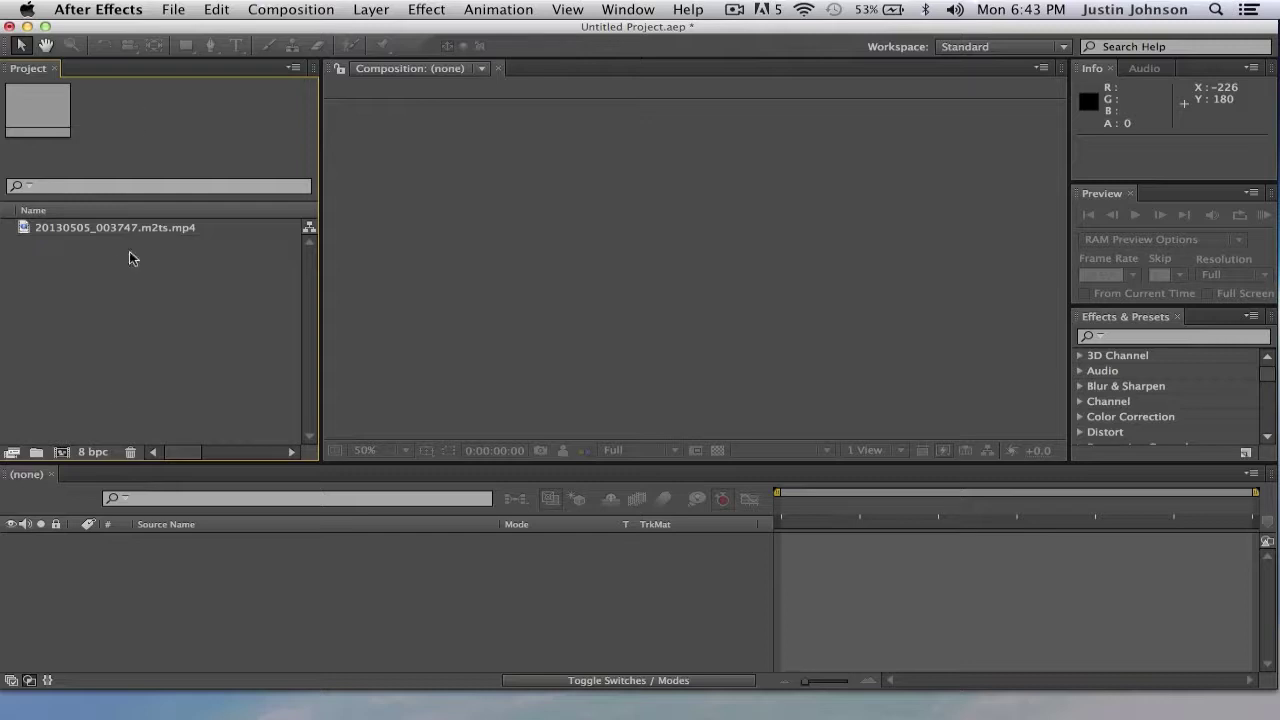
click(320, 11)
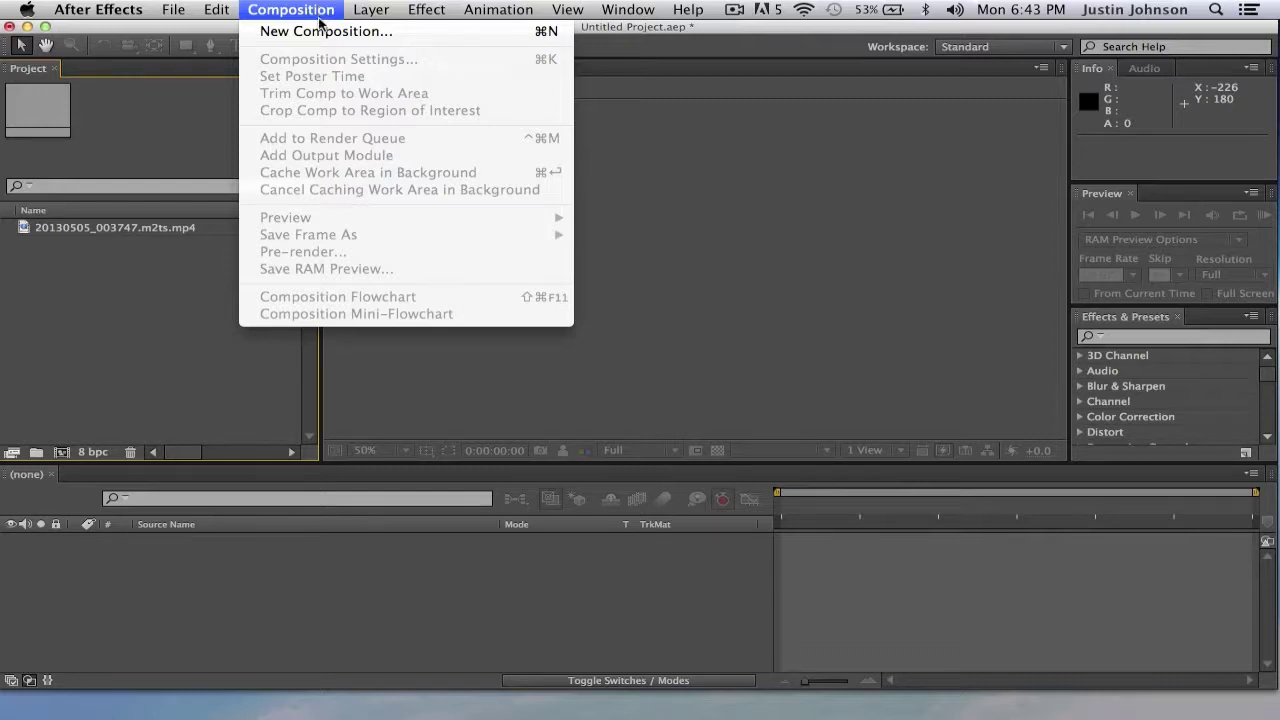
click(320, 32)
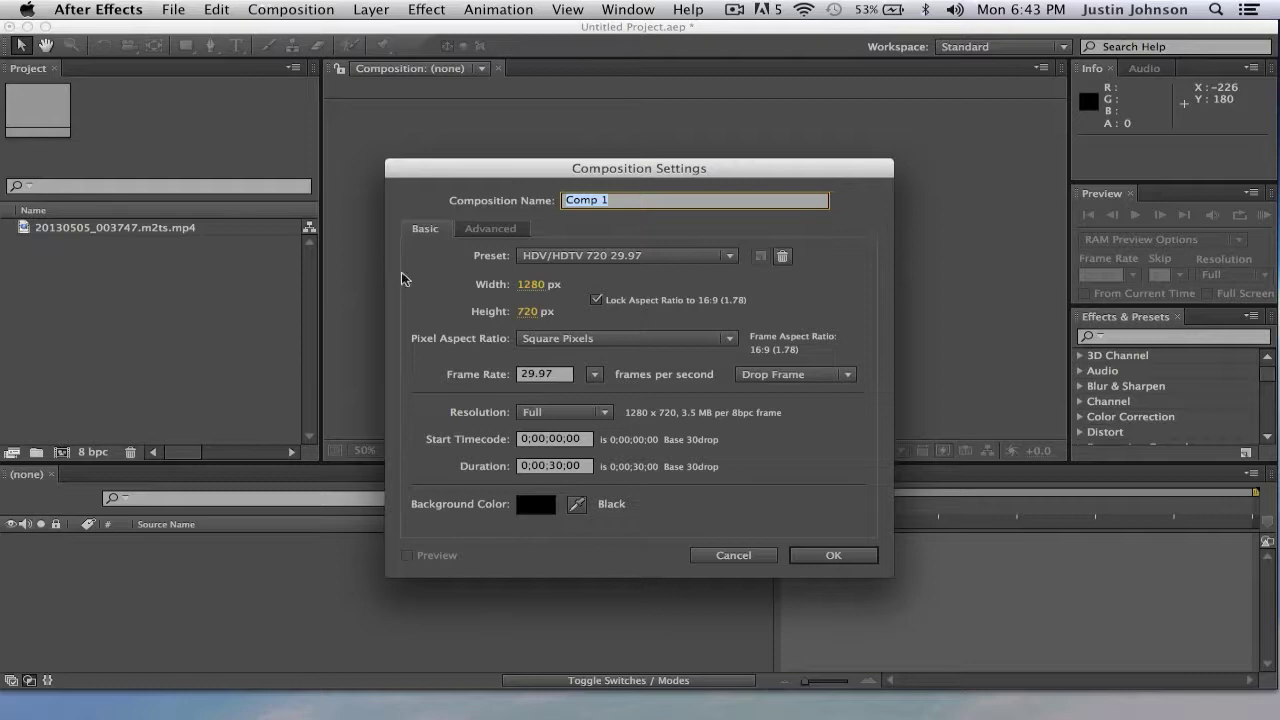
click(600, 255)
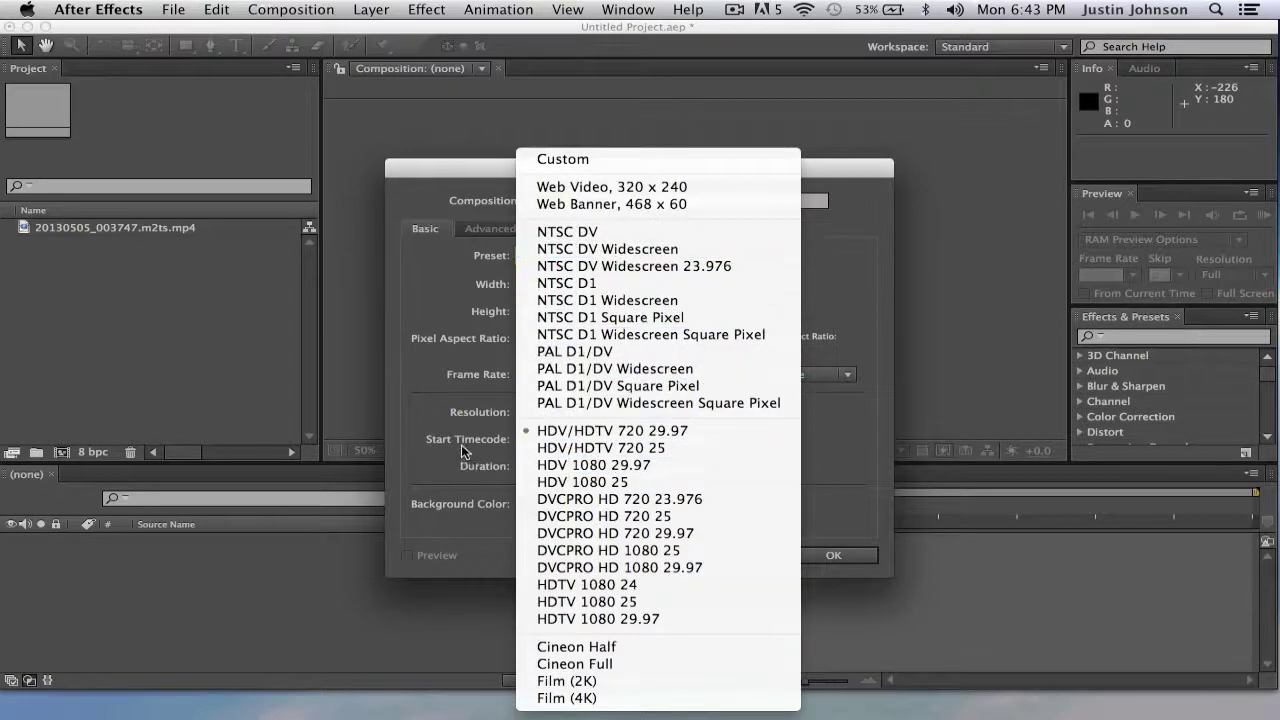
click(424, 372)
click(597, 374)
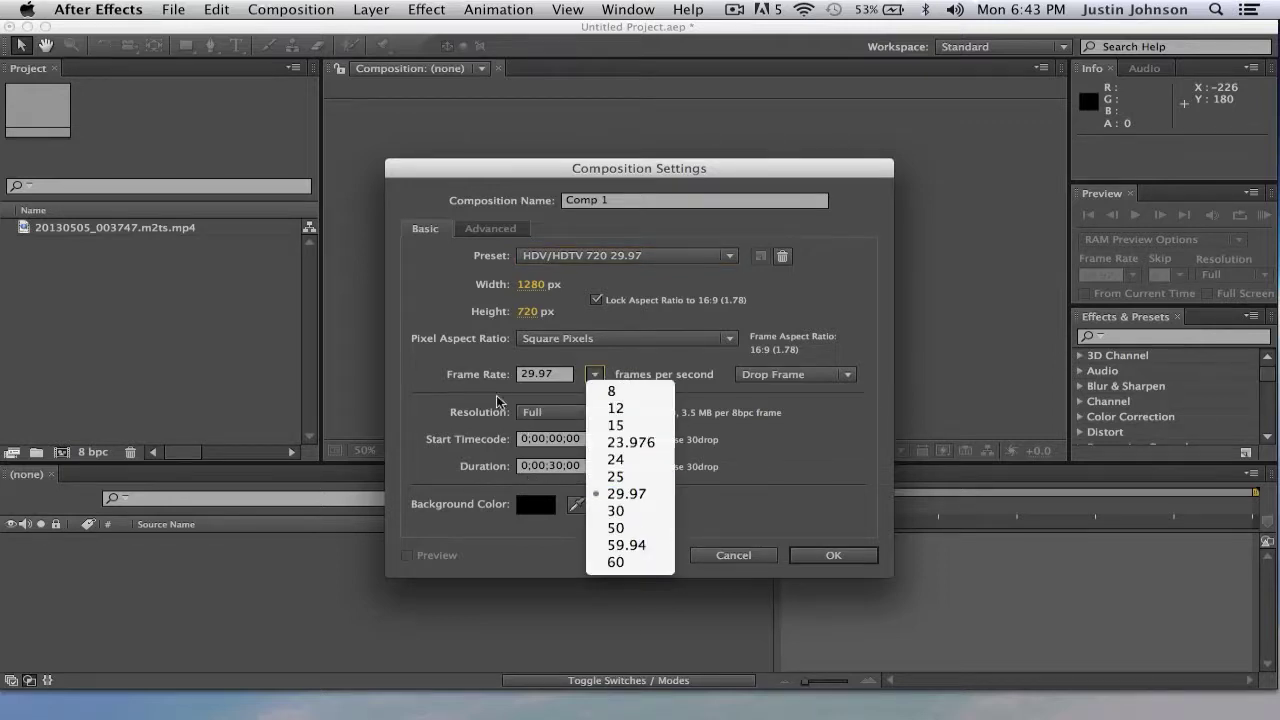
click(466, 376)
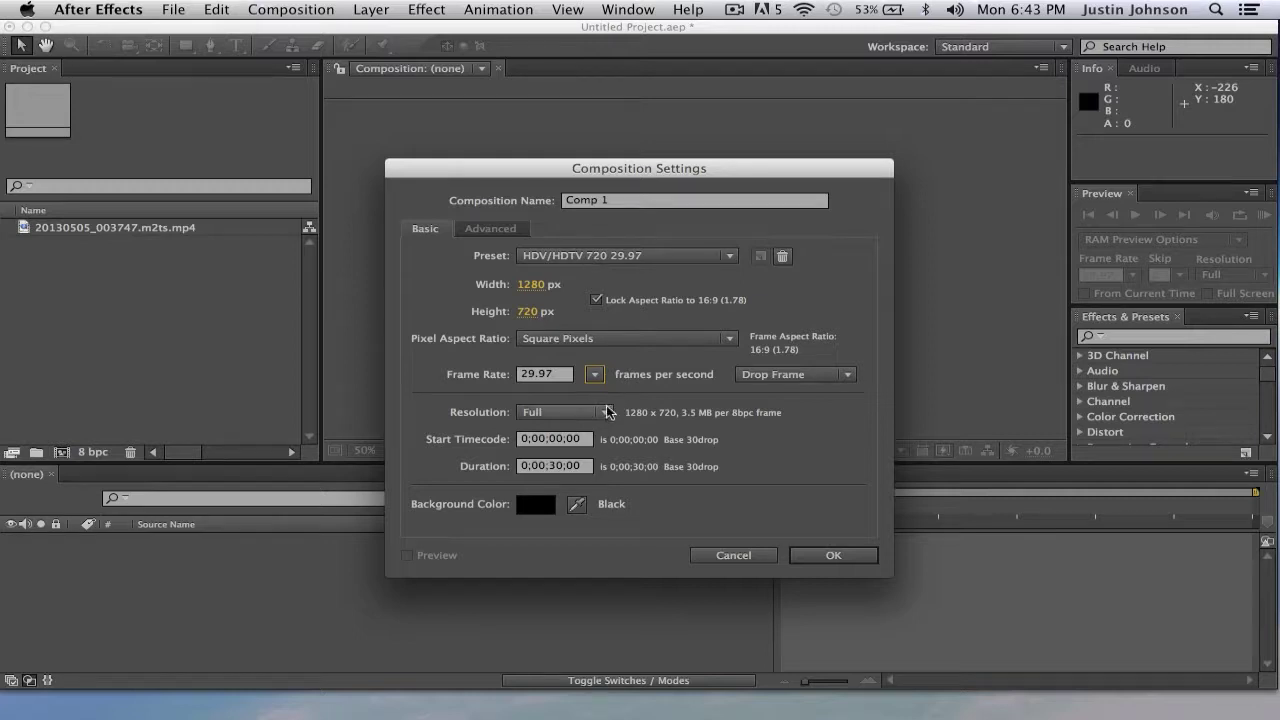
click(677, 343)
click(478, 318)
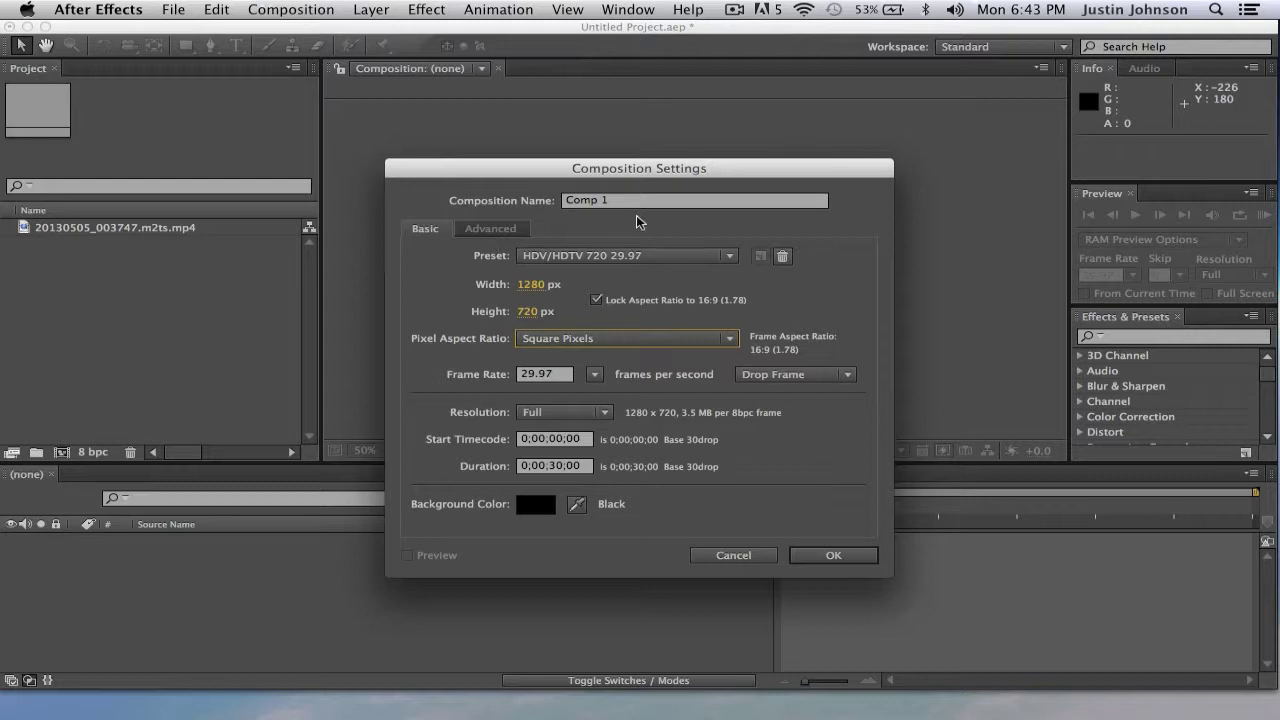
Step: Name the composition tut and create it with the HDV/HDTV 720 29.97 preset and a 30-second duration
drag(632, 205, 508, 205)
key(BackSpace)
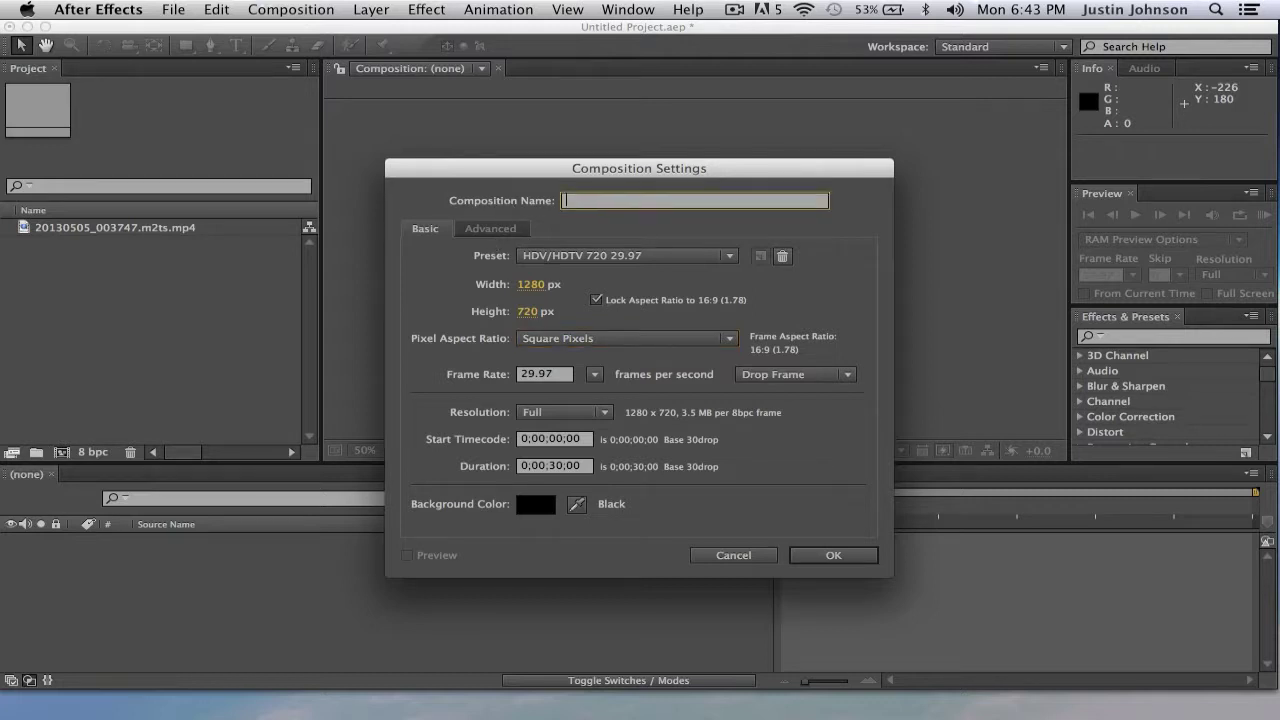
text(tut)
click(683, 414)
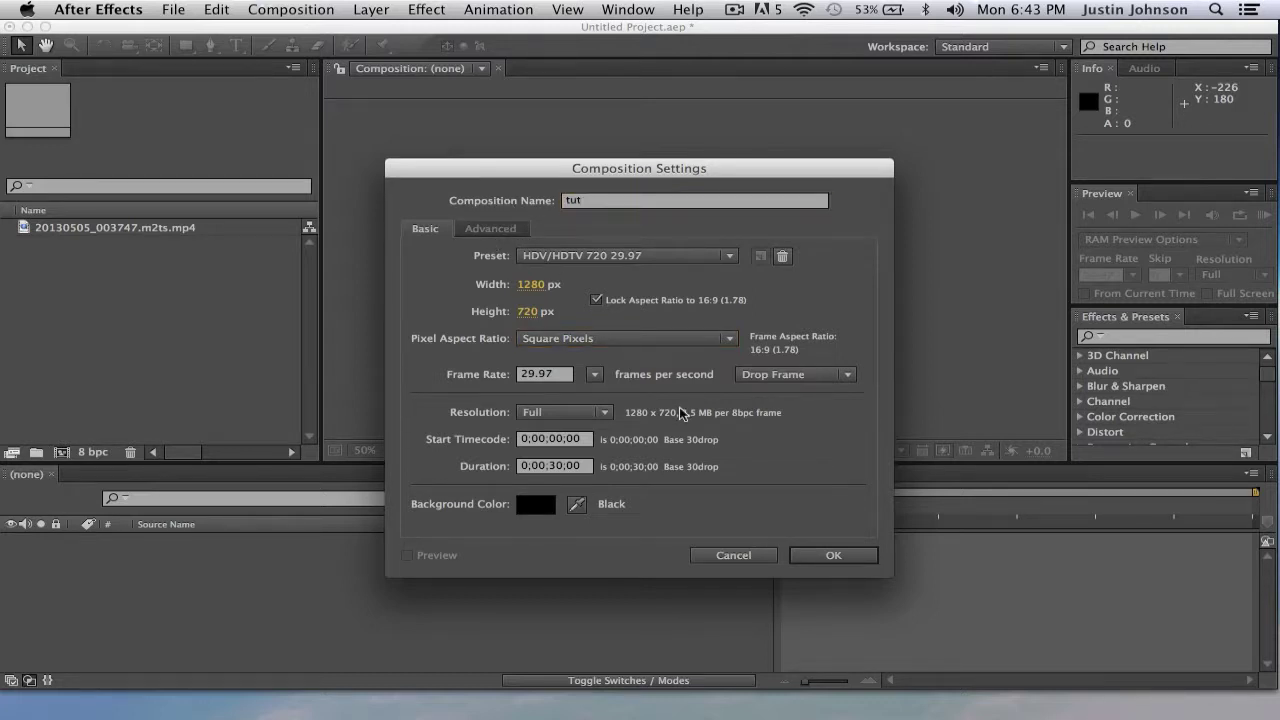
click(573, 468)
click(612, 473)
click(826, 555)
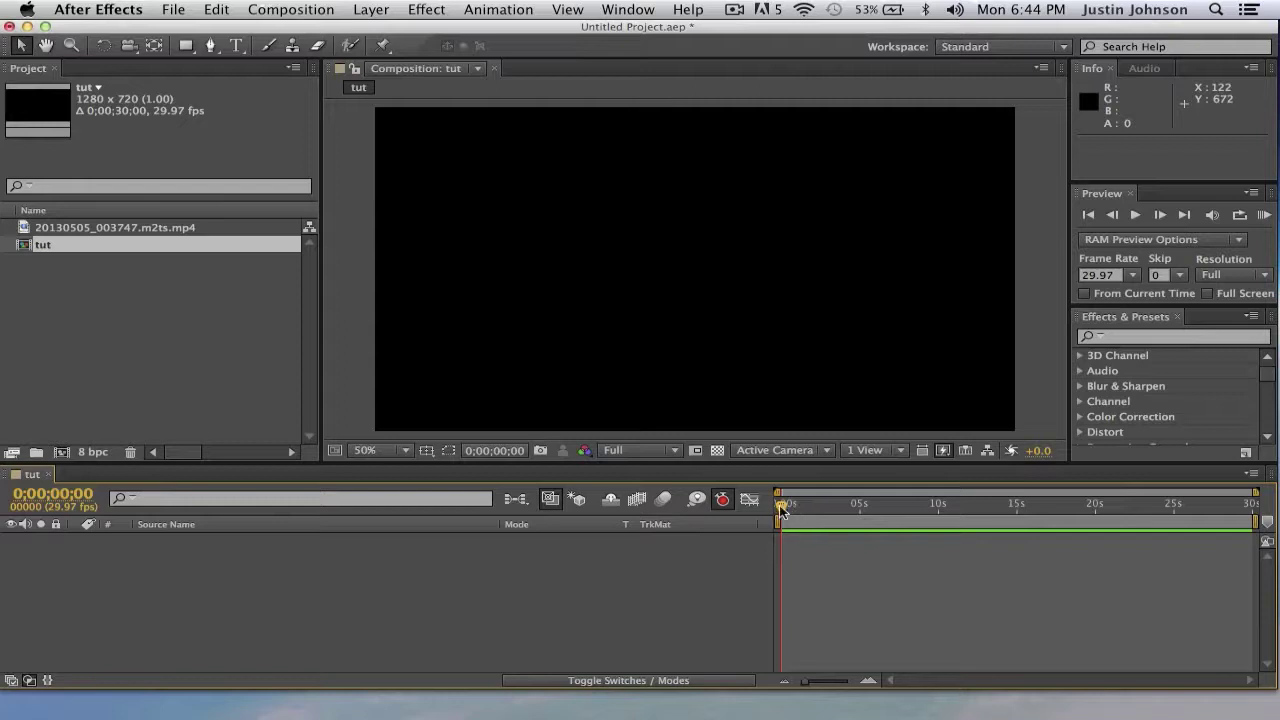
Step: Add the 20130505_003747.m2ts.mp4 clip to the tut composition as a layer in the timeline
click(816, 508)
drag(816, 508, 737, 560)
click(68, 320)
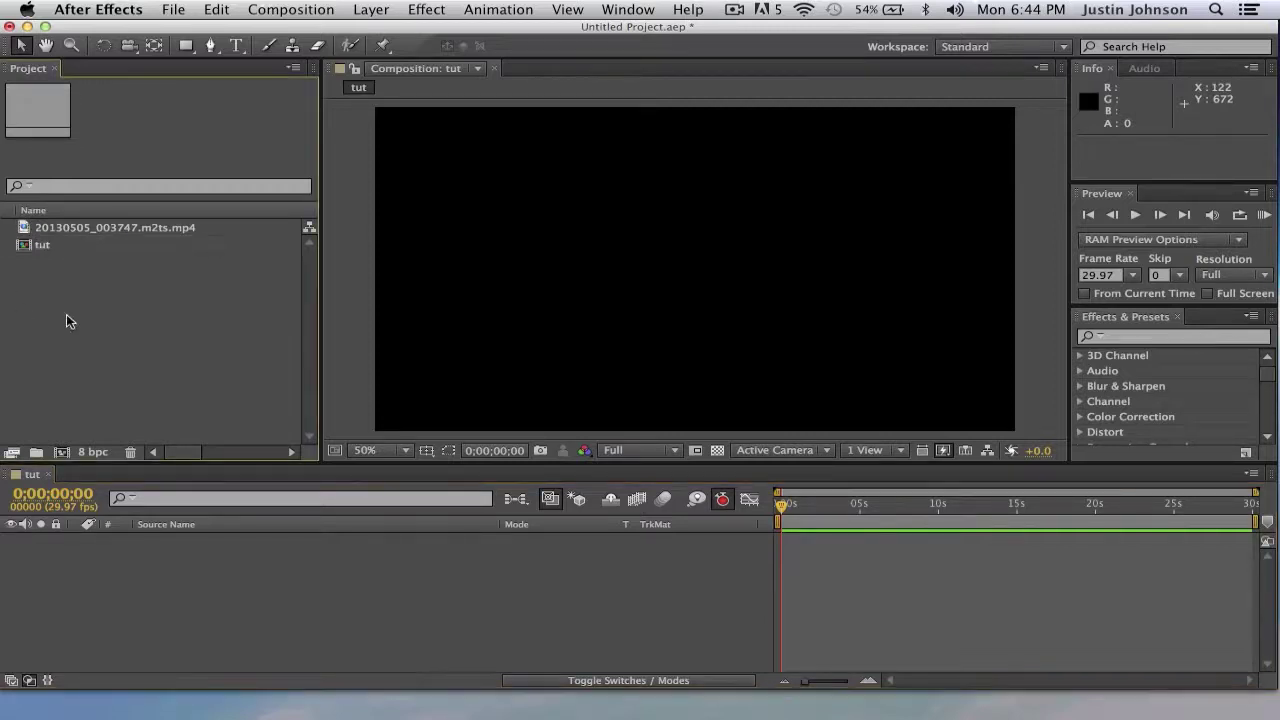
click(70, 230)
drag(69, 233, 258, 568)
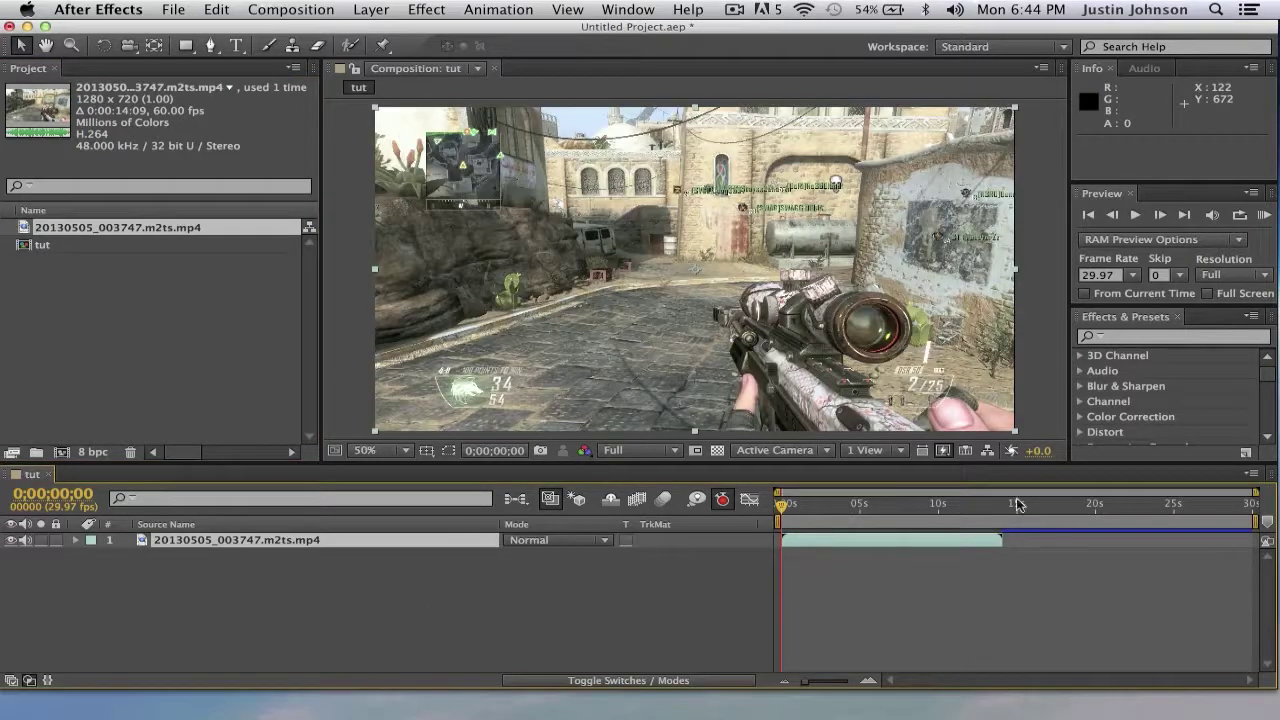
Step: Play the clip briefly, scrub to 0;00;10;13 and take a closer look at that part of the timeline
key(space)
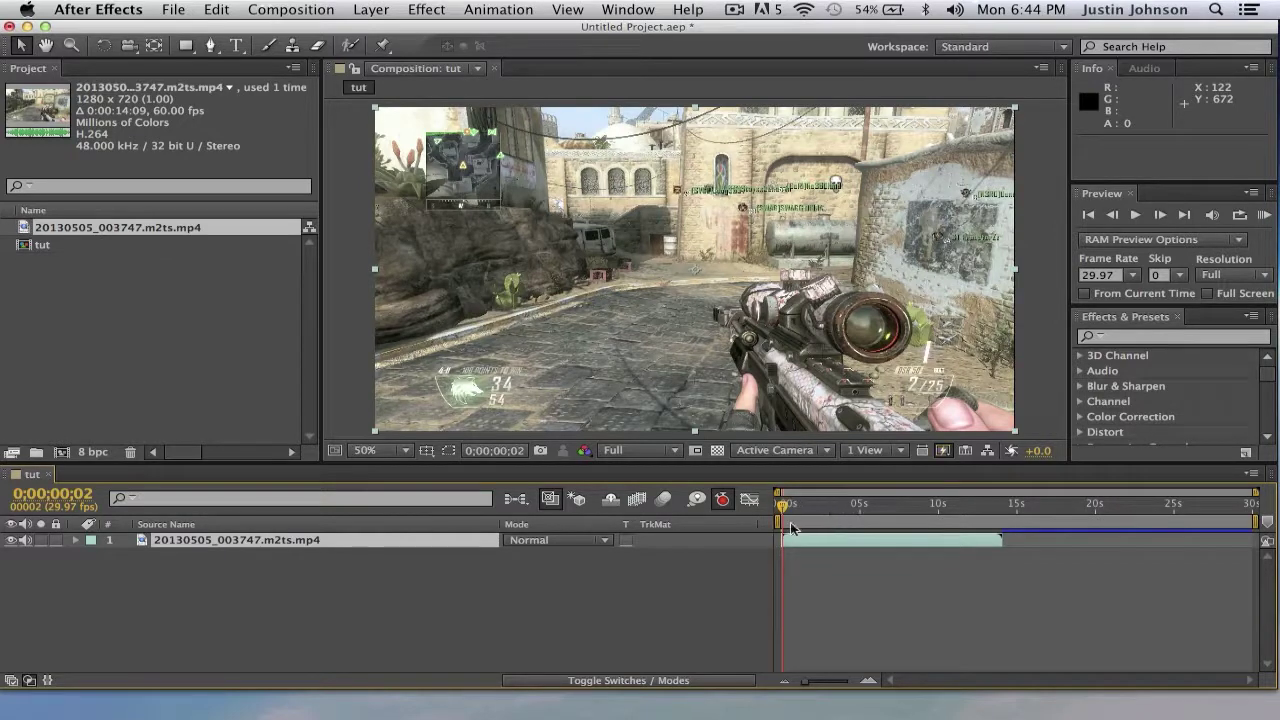
mouse_move(789, 510)
mouse_down()
mouse_move(899, 508)
mouse_move(810, 511)
mouse_up()
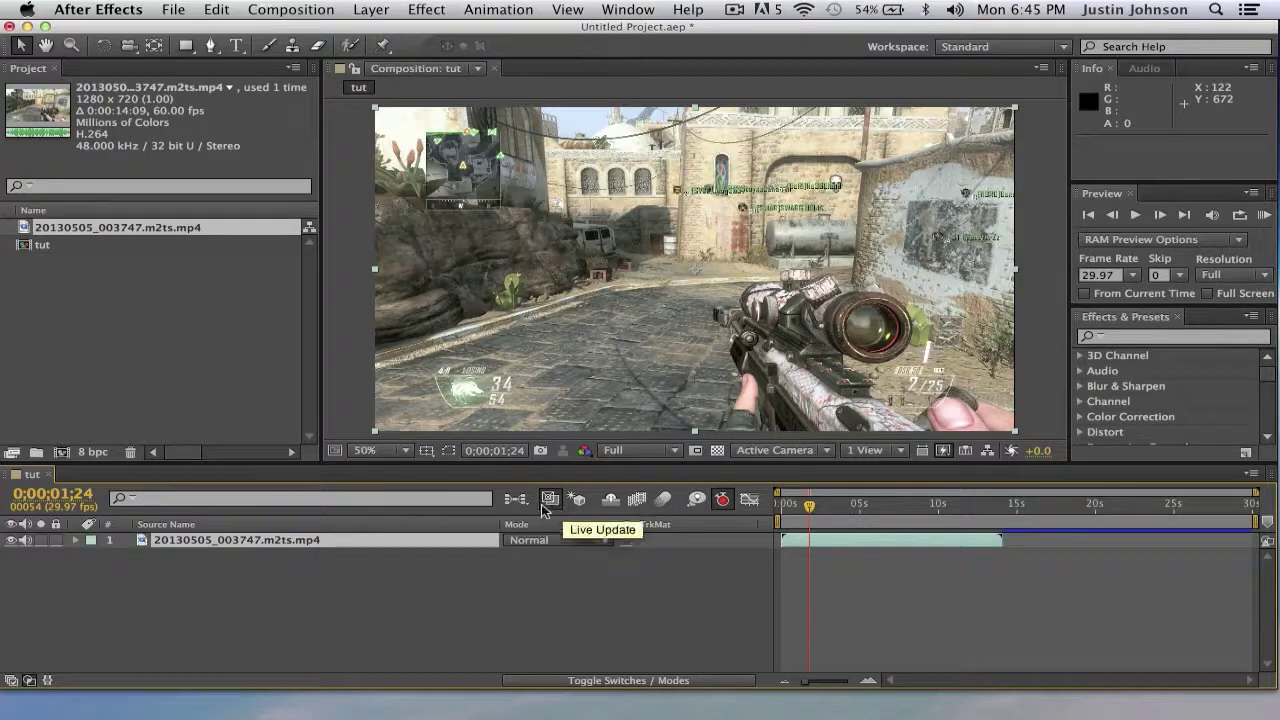
drag(809, 510, 942, 507)
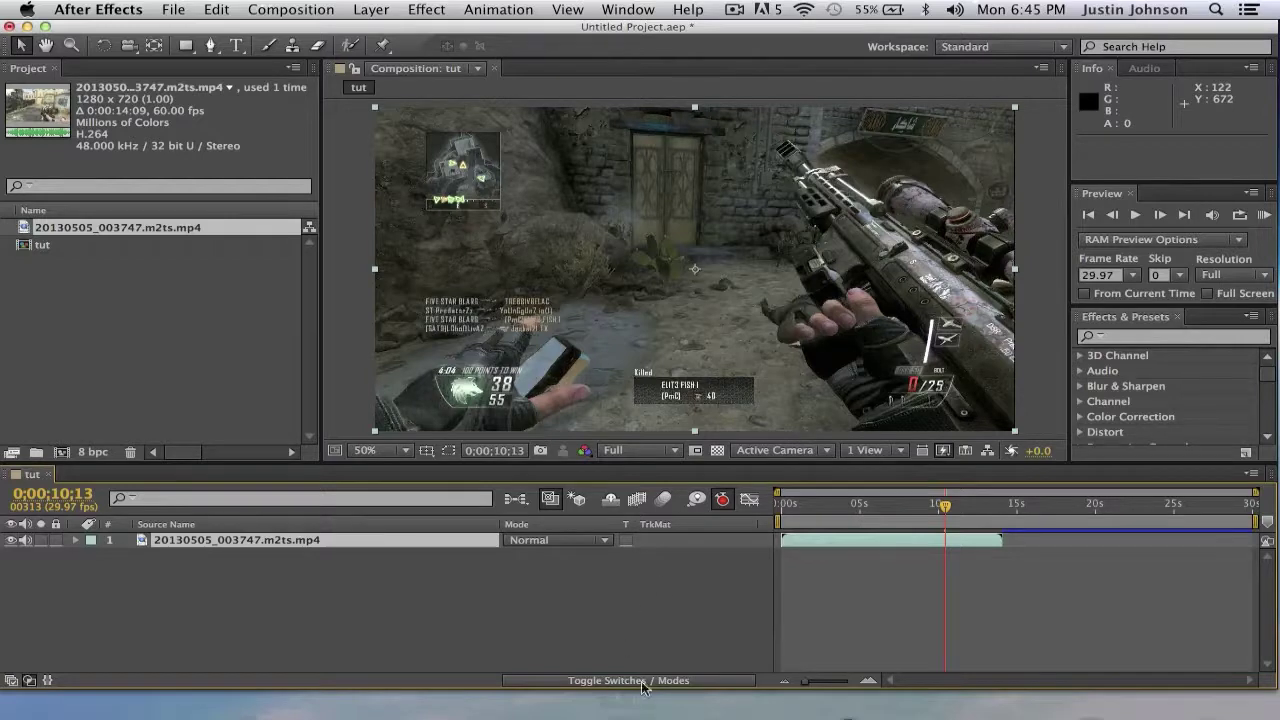
mouse_move(843, 710)
drag(808, 683, 832, 686)
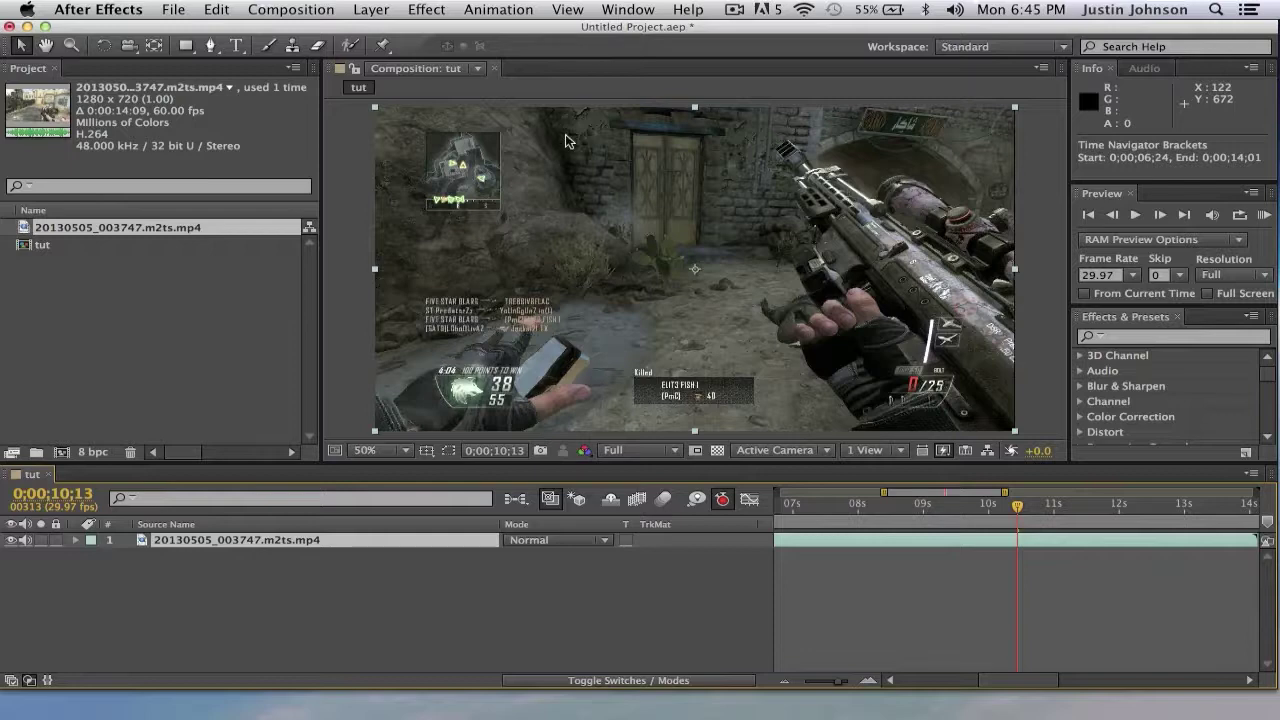
scroll(549, 302, up, 4)
scroll(578, 365, down, 6)
Step: Expand the Transform properties of the gameplay clip layer
click(524, 608)
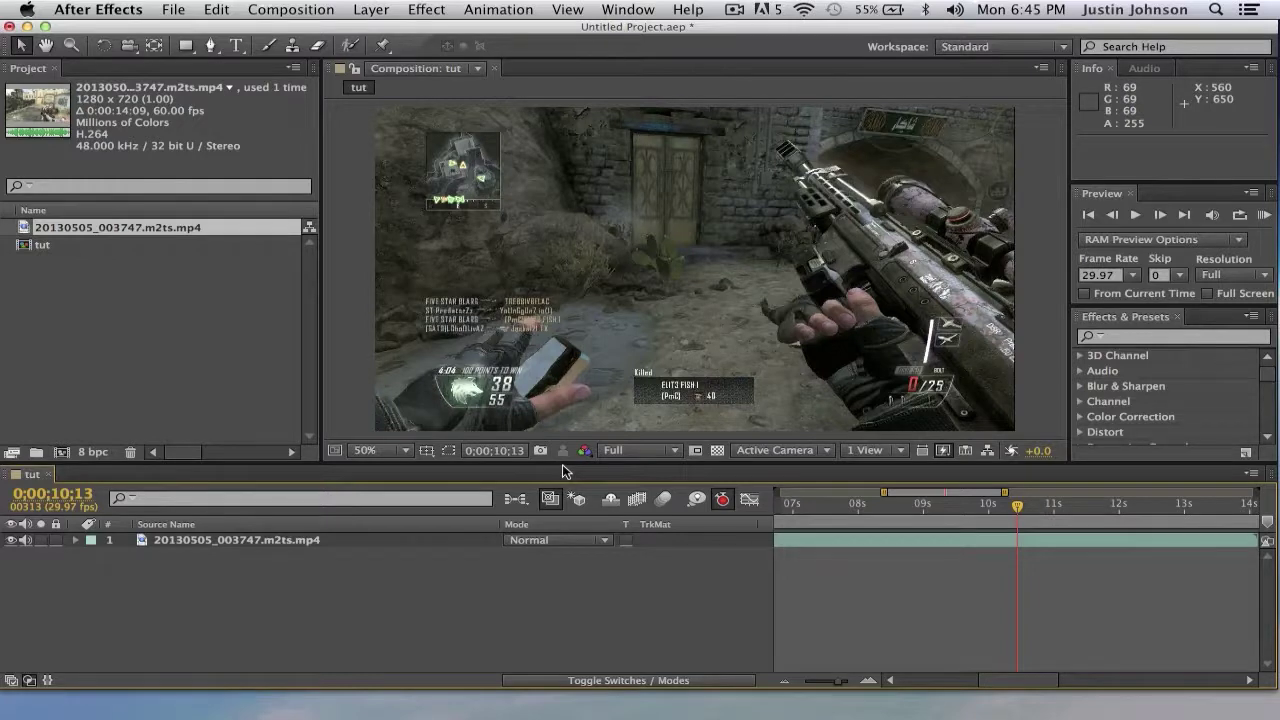
click(76, 540)
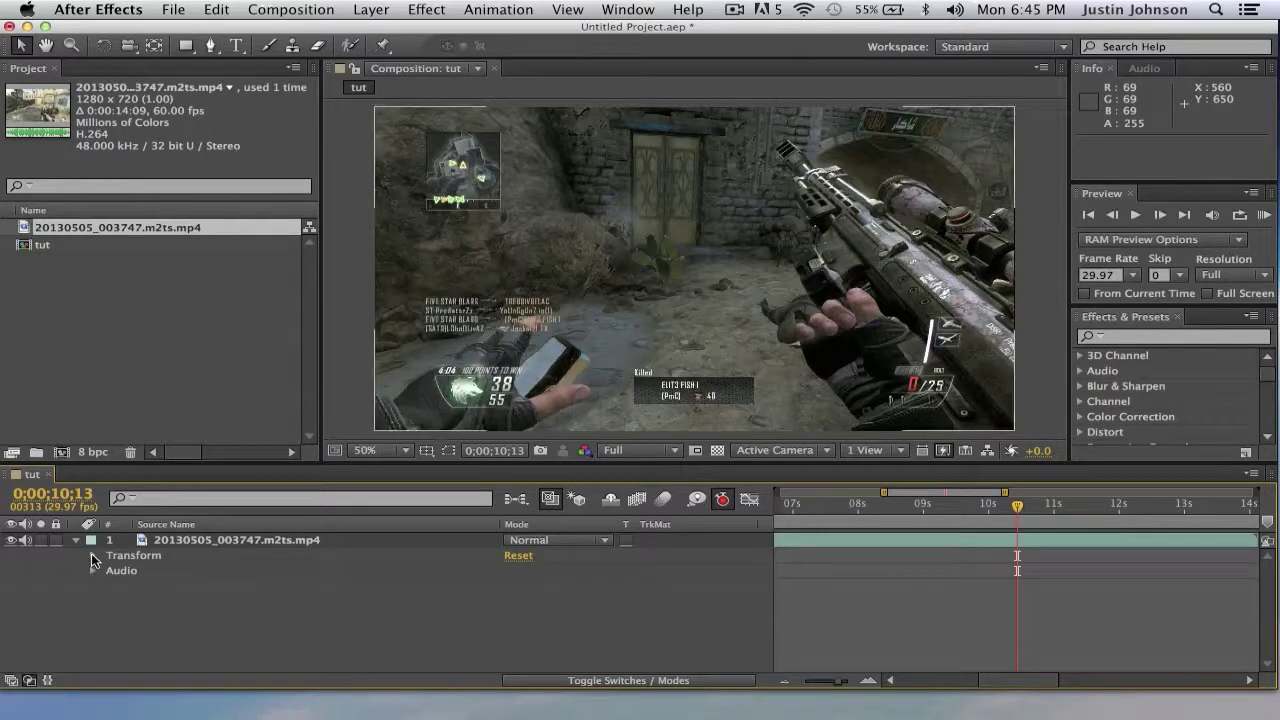
click(93, 557)
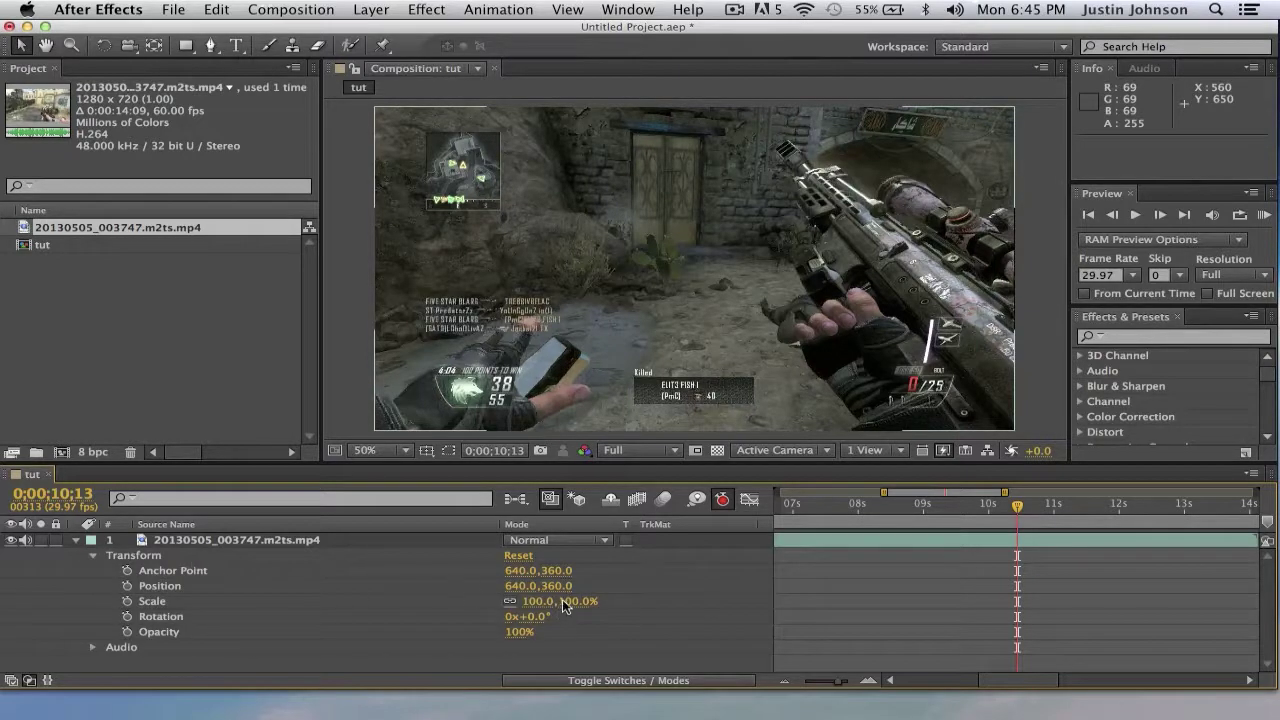
Step: Keyframe the clip layer's Scale at 0;00;10;13, try it at 238% and return it to 100%
key(alt+shift+s)
drag(534, 601, 673, 604)
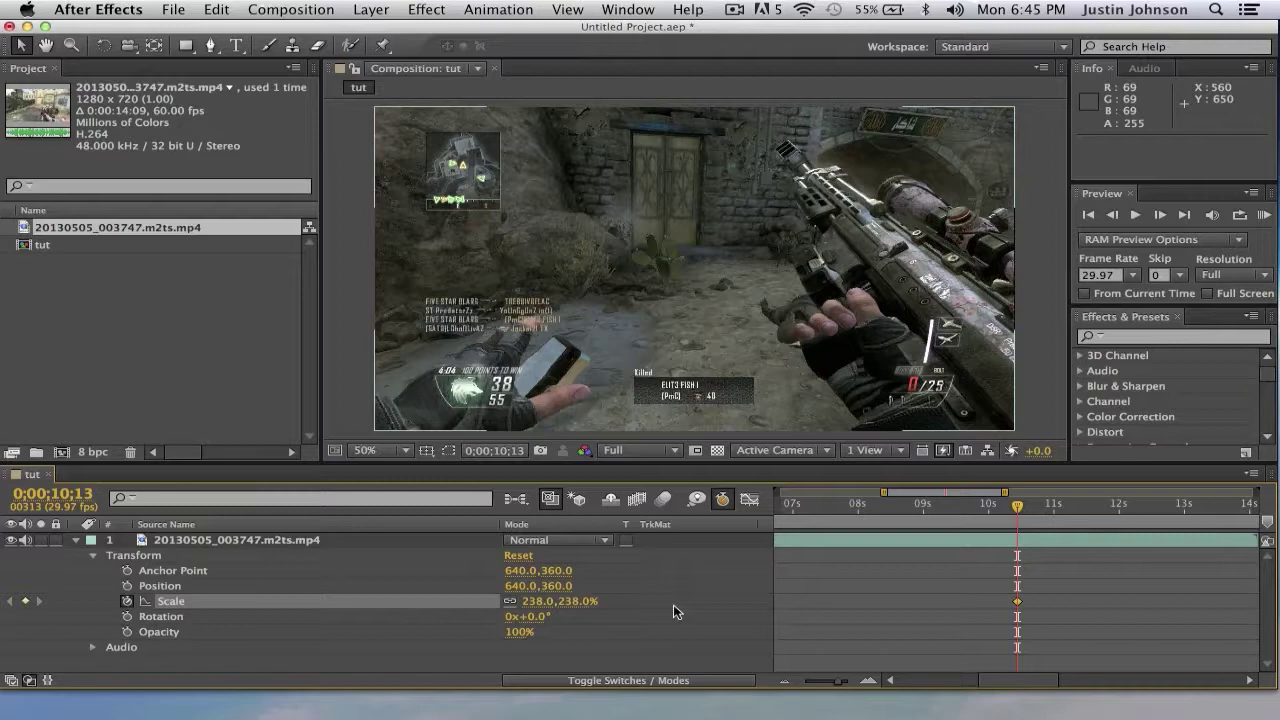
key(Return)
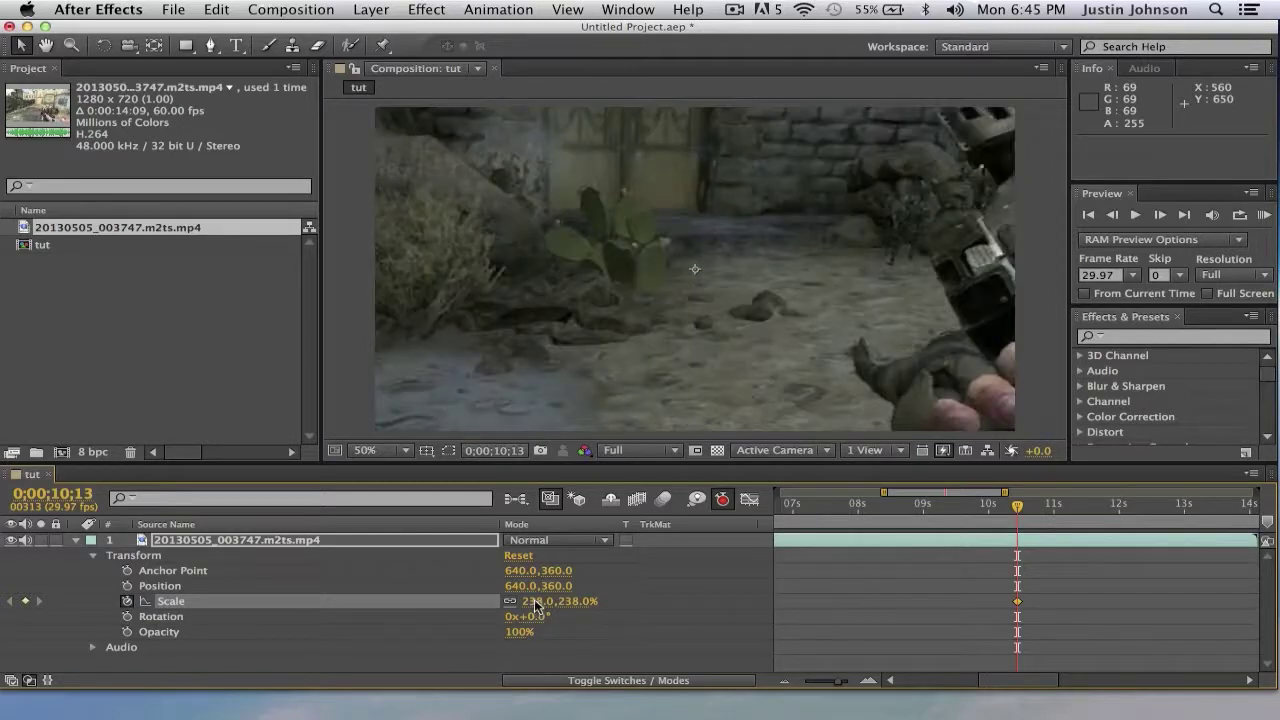
drag(520, 604, 448, 604)
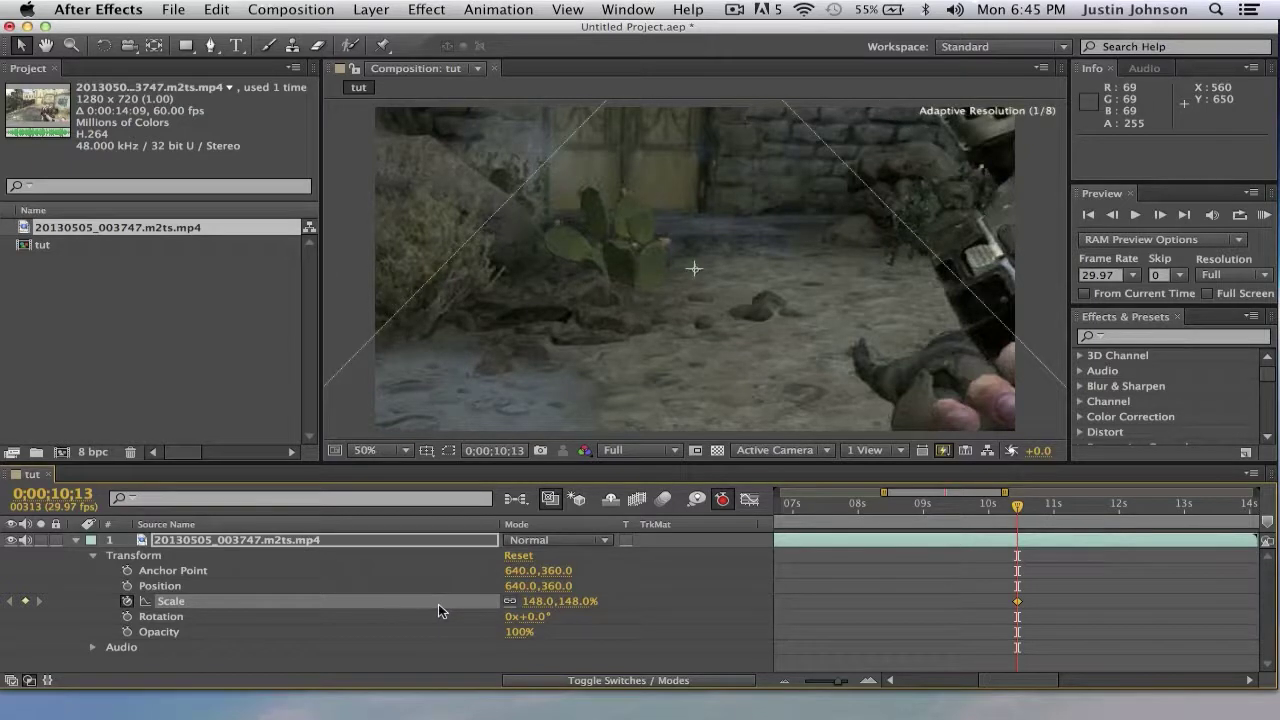
key(super+alt+f)
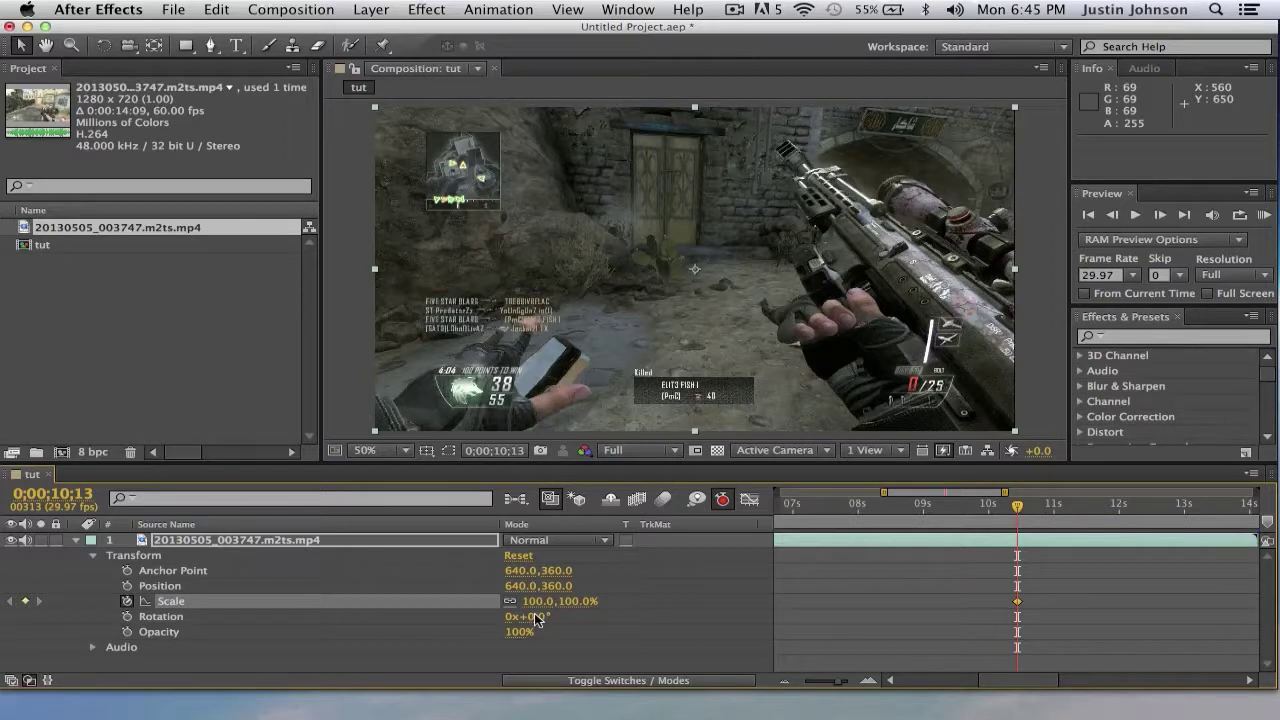
Step: Try keyframing the clip layer's Rotation at 26° and undo the rotation and its keyframe
key(alt+shift+r)
drag(529, 617, 584, 621)
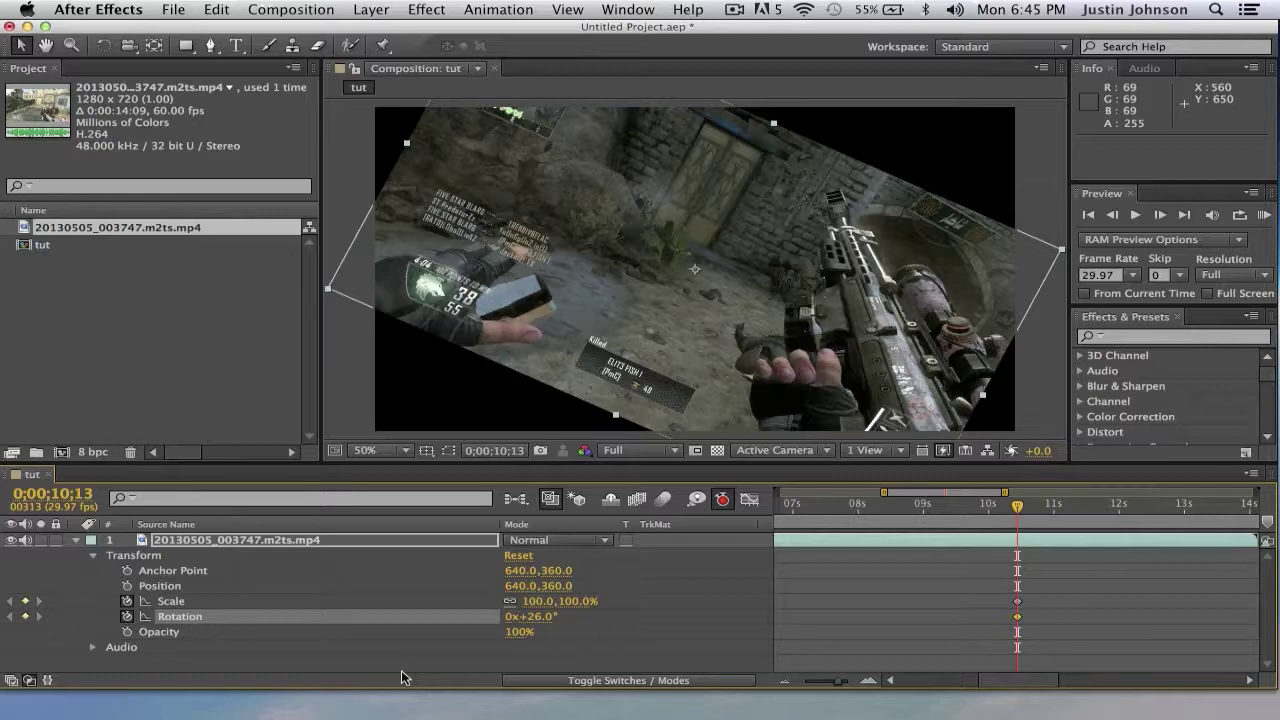
key(super+z)
key(super+z)
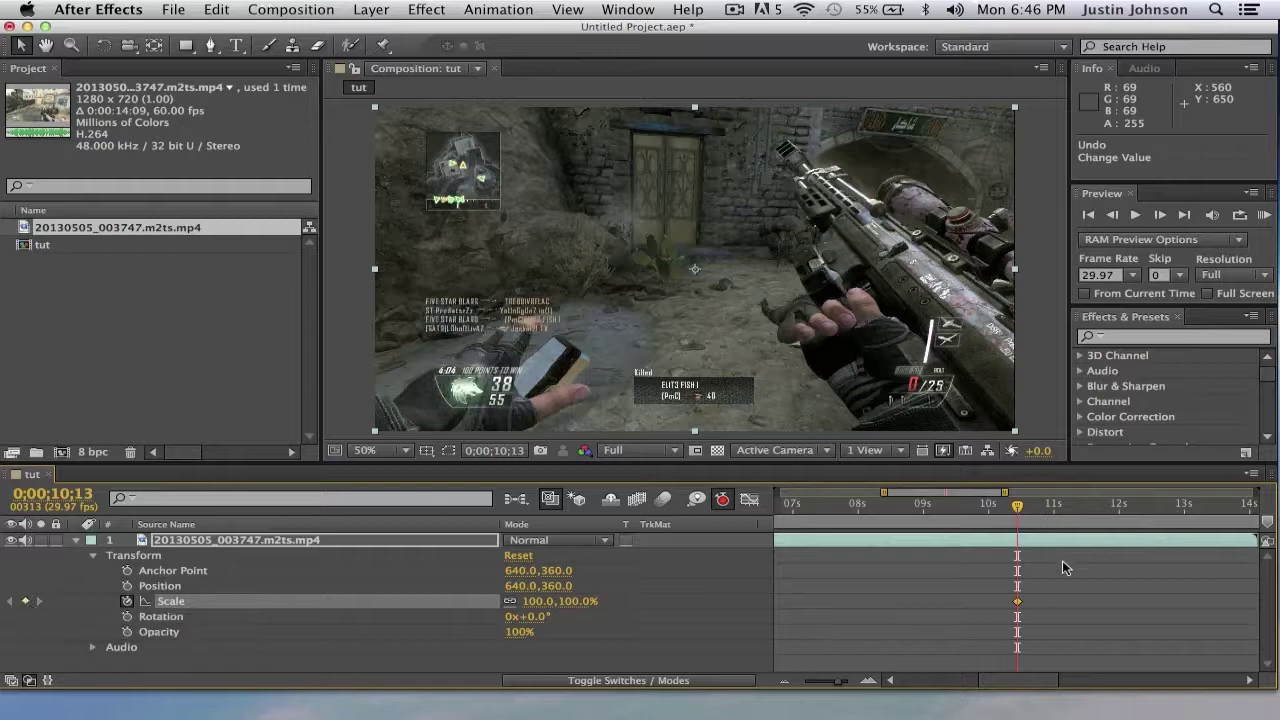
Step: Scrub through the time around the Scale keyframe at 0;00;10;13 and delete that keyframe
drag(1017, 508, 1012, 508)
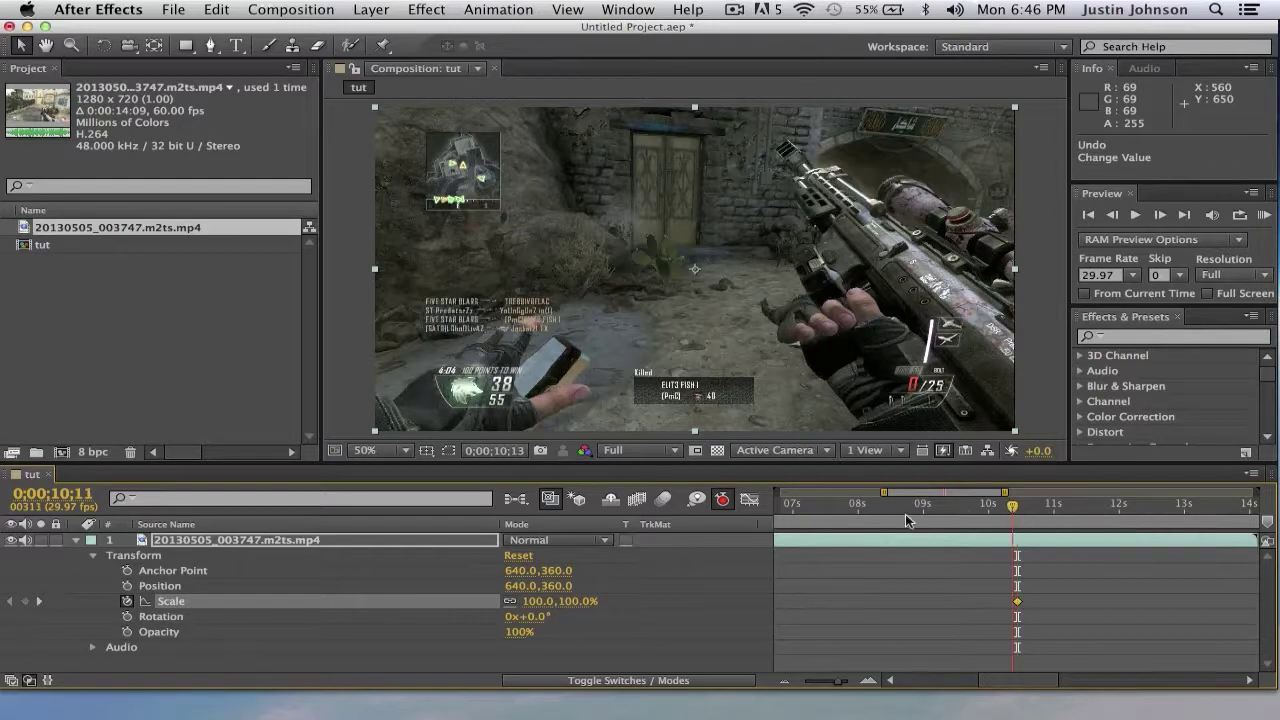
click(847, 508)
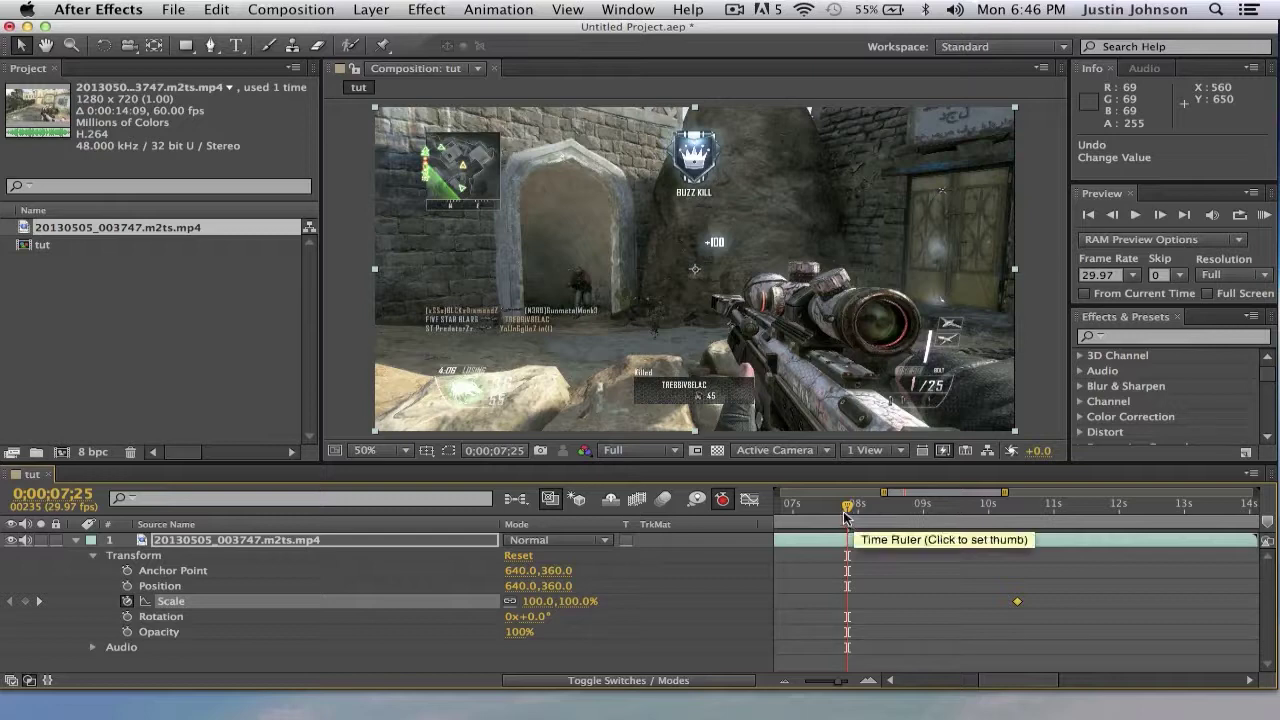
key(Page_Down)
drag(1029, 515, 1015, 520)
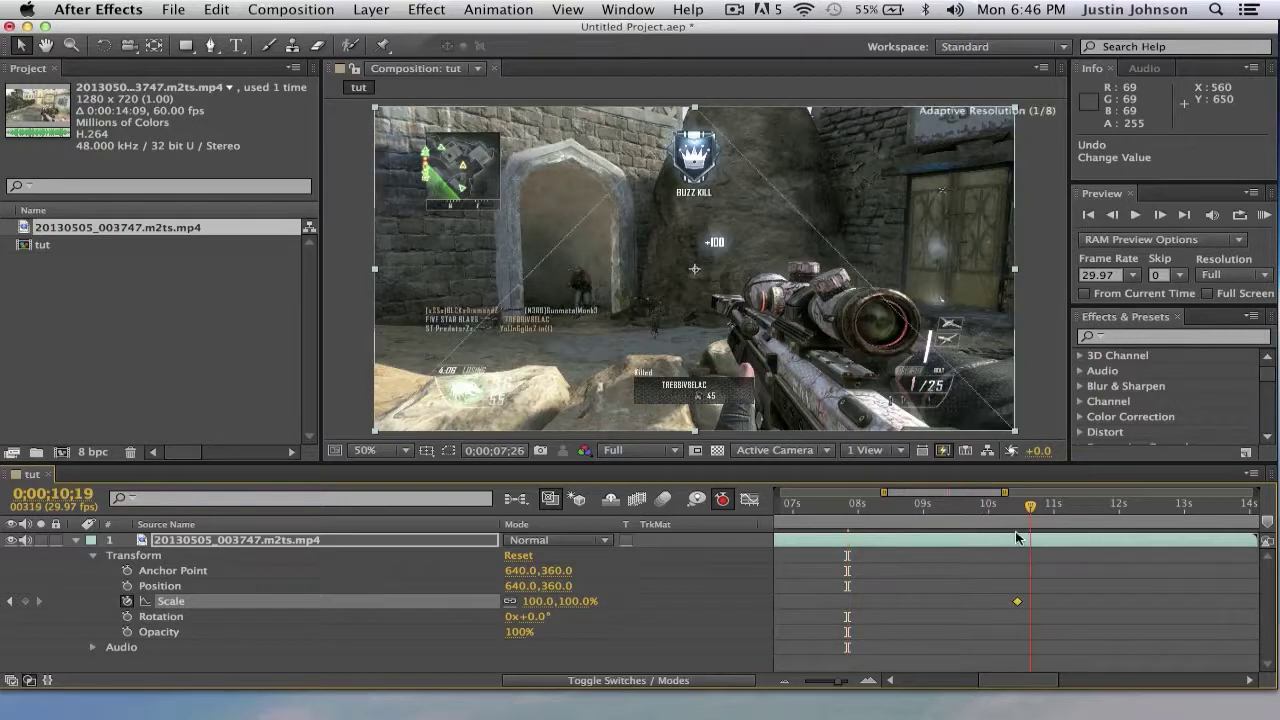
click(1017, 602)
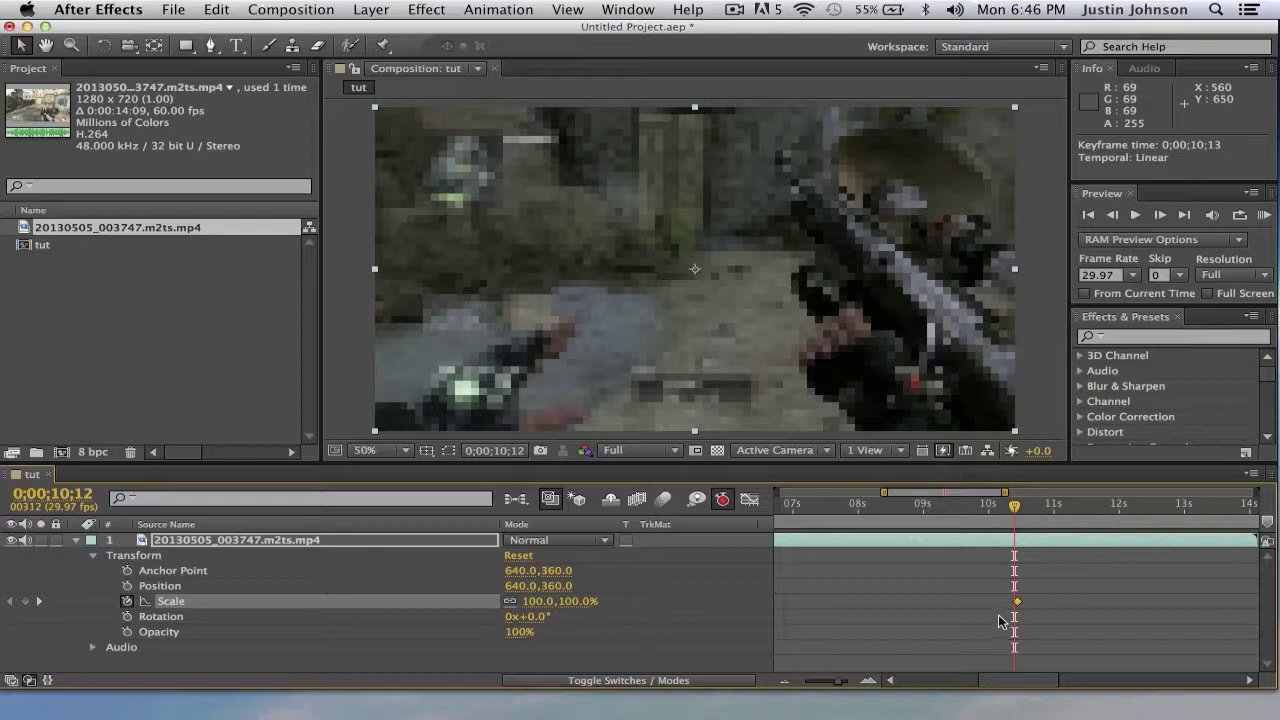
key(Delete)
Step: Turn on Scale keyframing for the clip layer at 0;00;07;09, with the first keyframe at 100%
click(1013, 506)
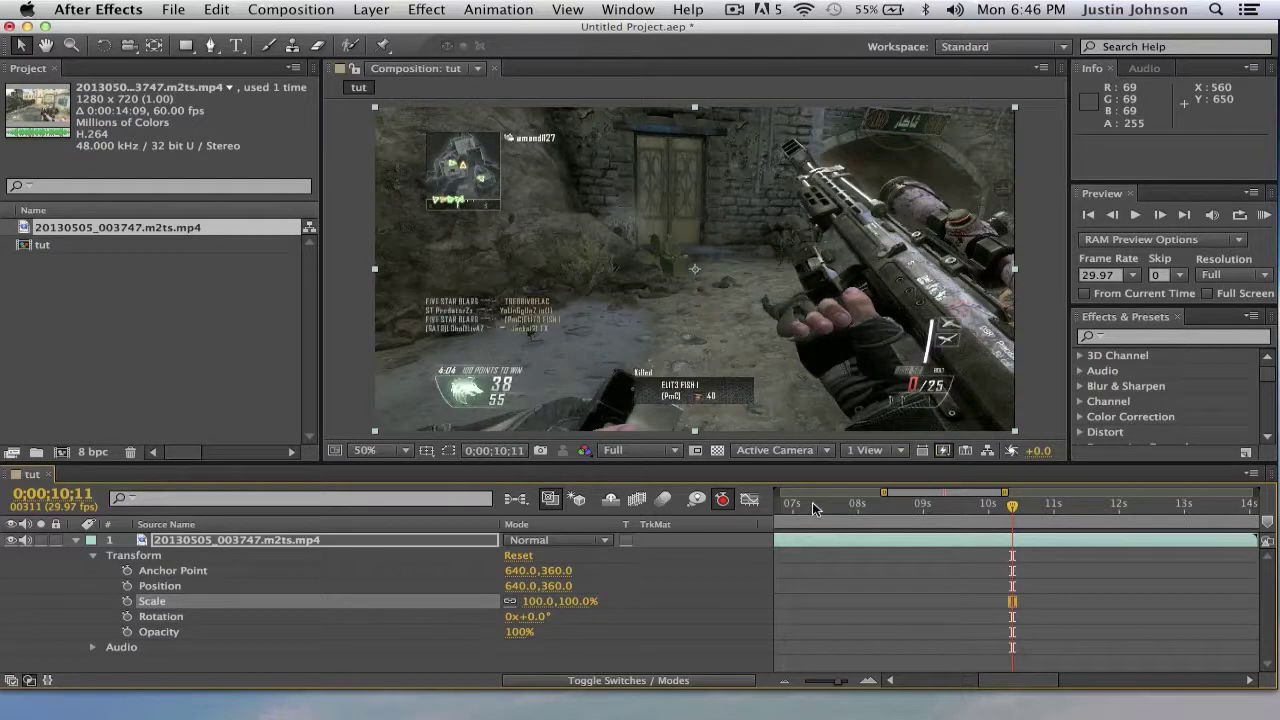
click(812, 506)
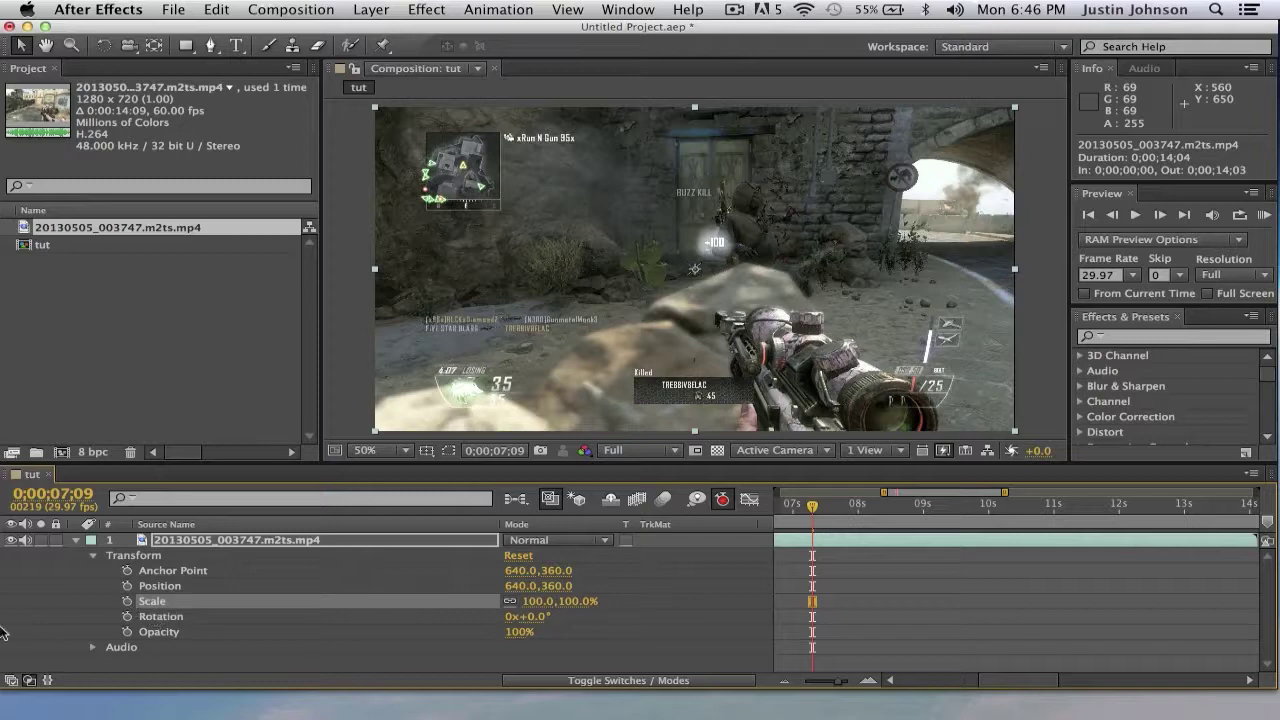
click(126, 601)
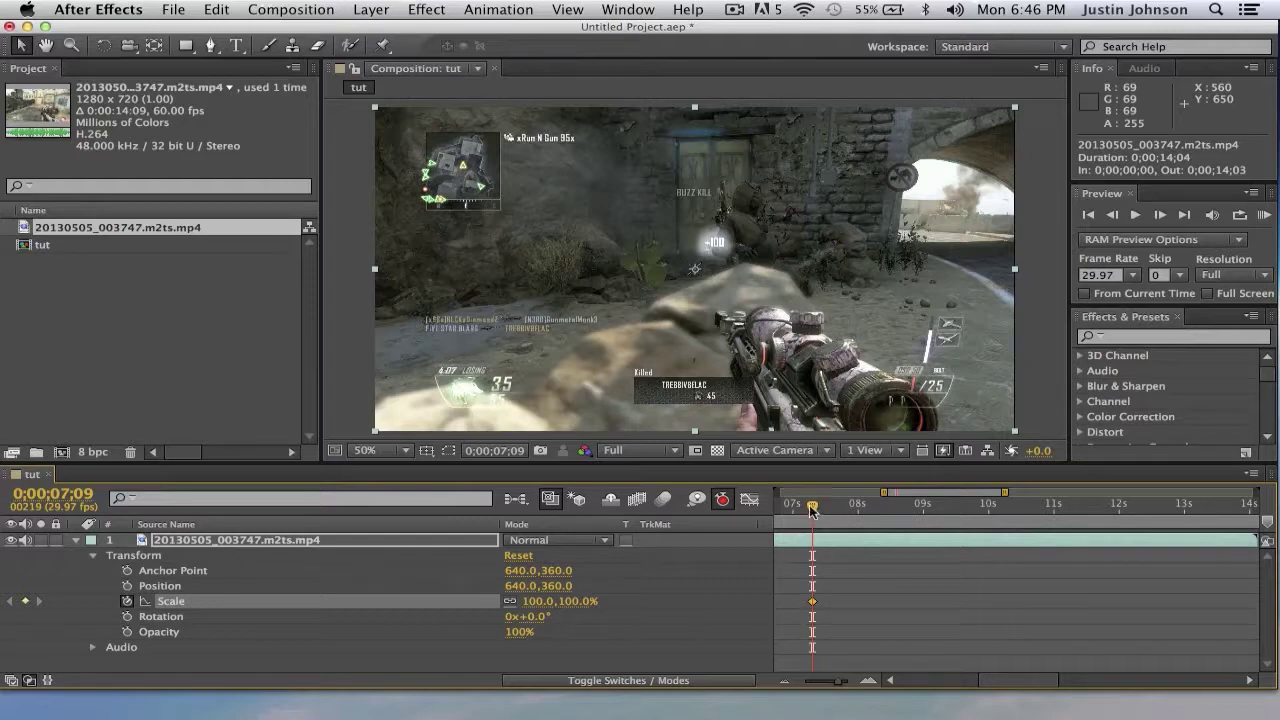
Step: Add a second Scale keyframe to the clip layer at 0;00;08;06 with the value 306%
drag(813, 508, 816, 508)
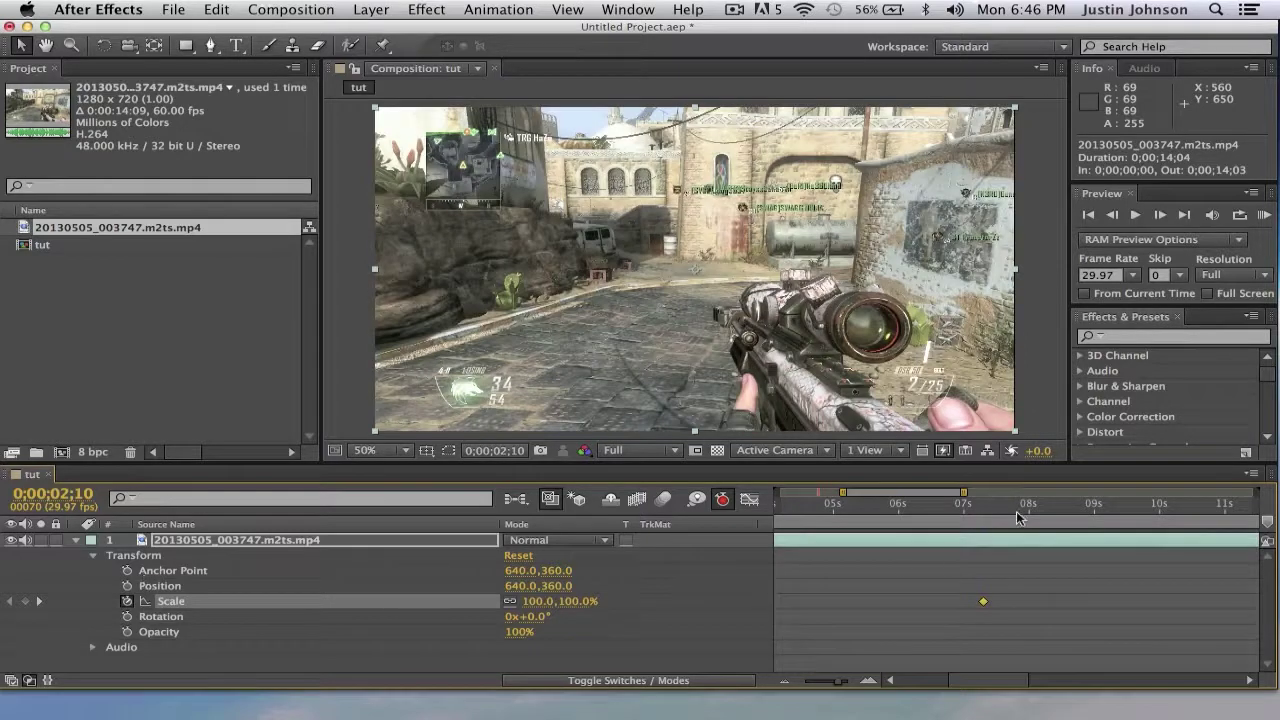
click(1042, 509)
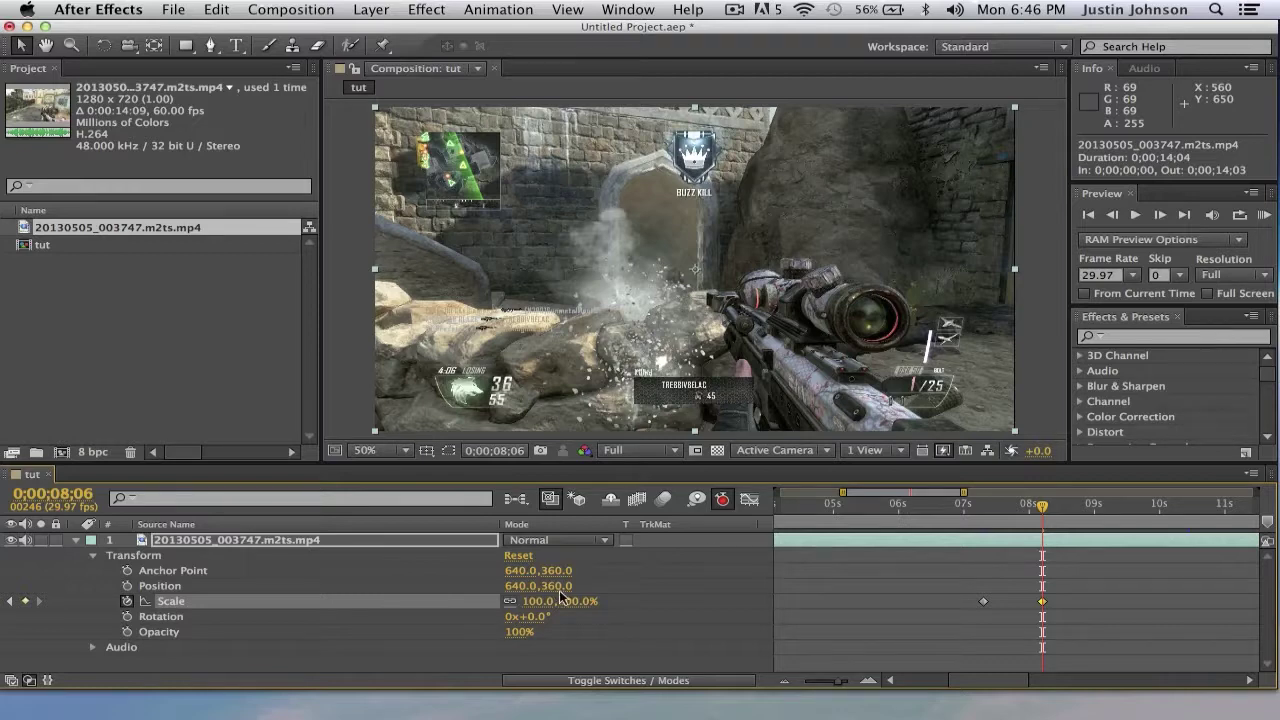
drag(578, 605, 615, 608)
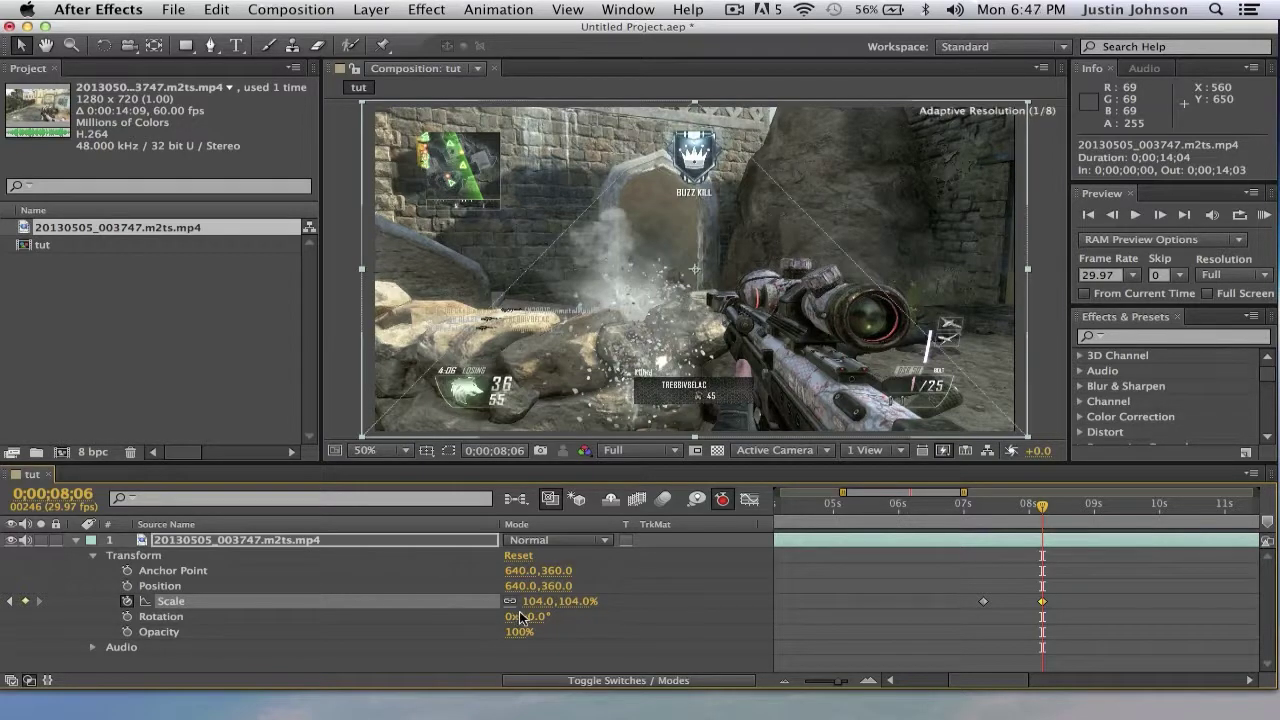
drag(563, 603, 792, 620)
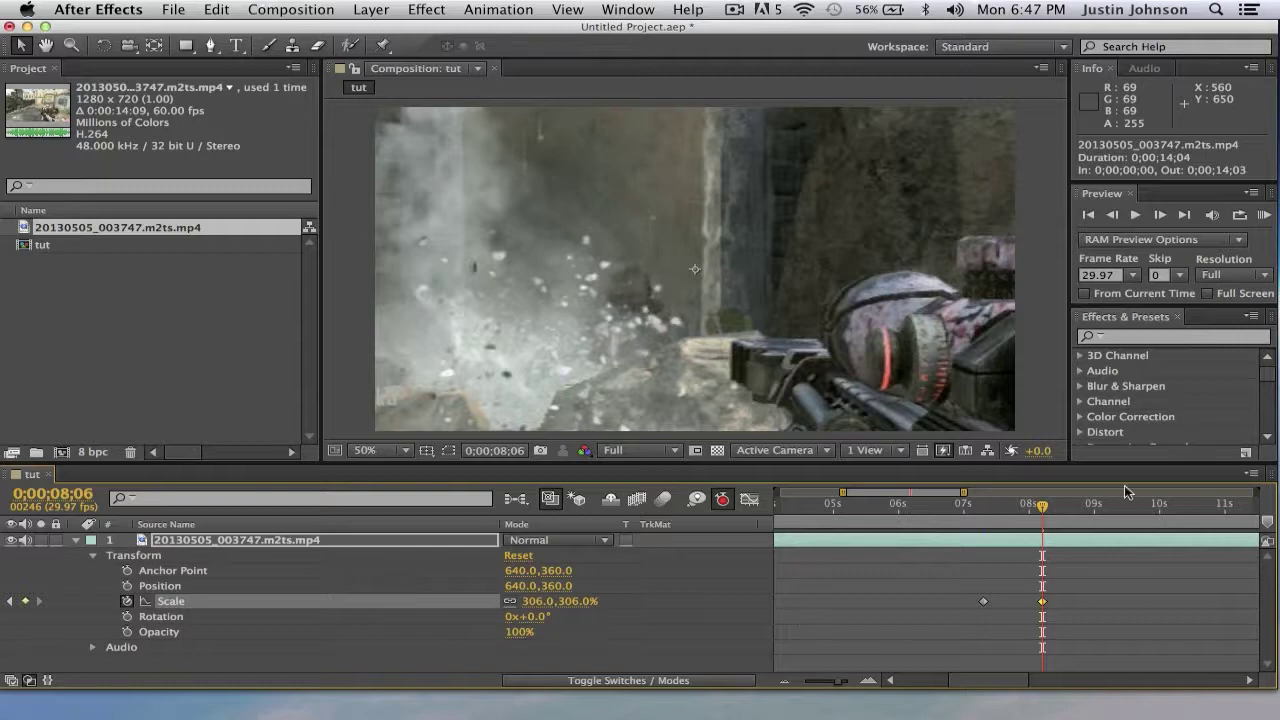
Step: Scrub from the first Scale keyframe past the second one to preview the clip's zoom
click(964, 506)
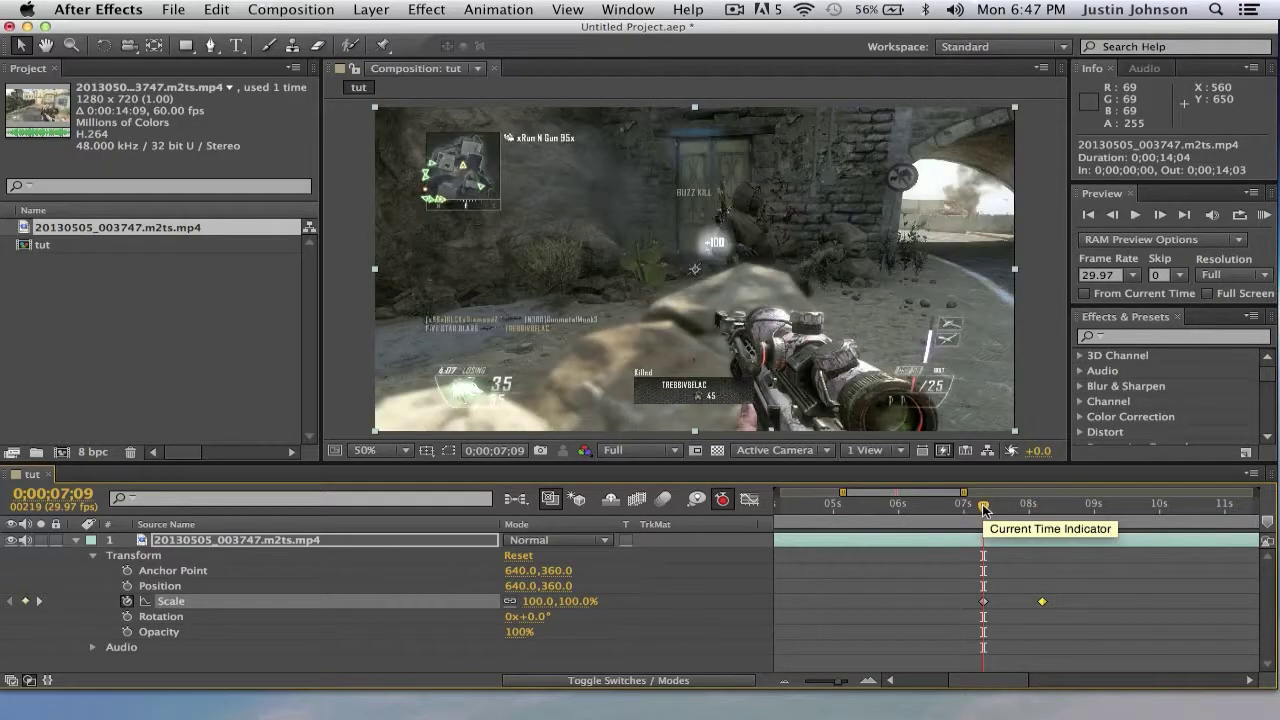
click(994, 506)
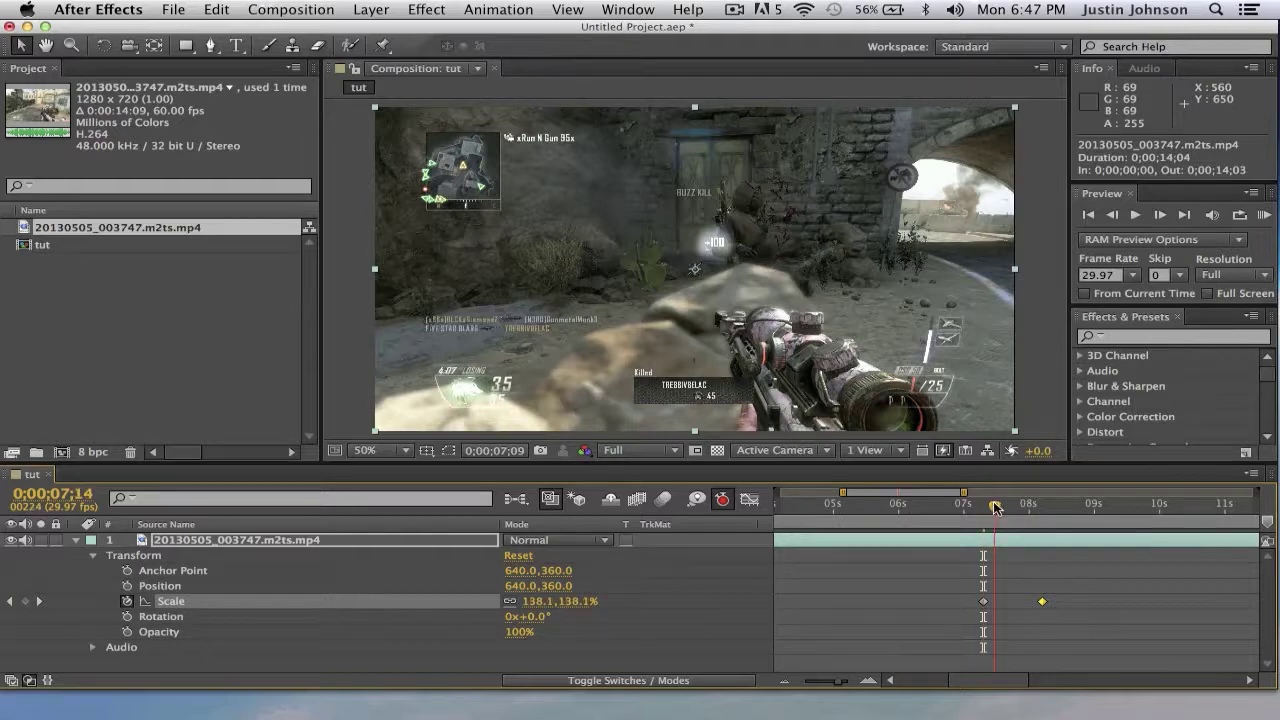
click(1017, 506)
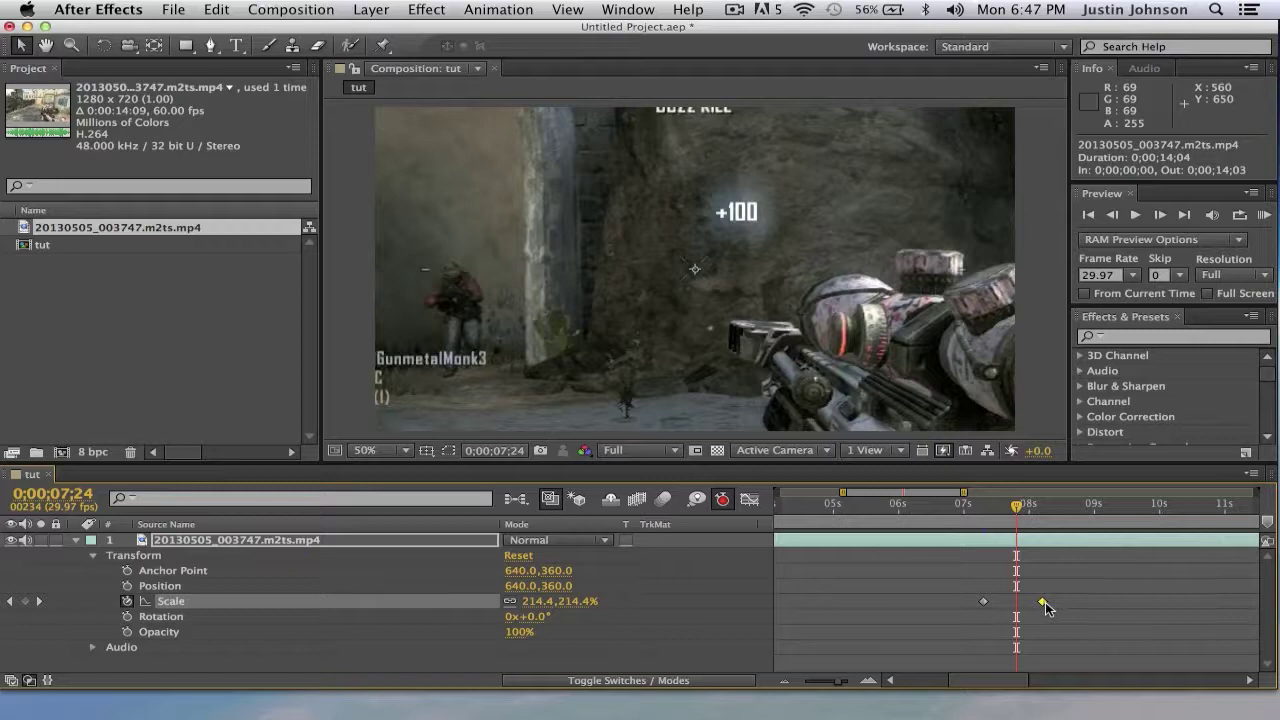
click(1097, 637)
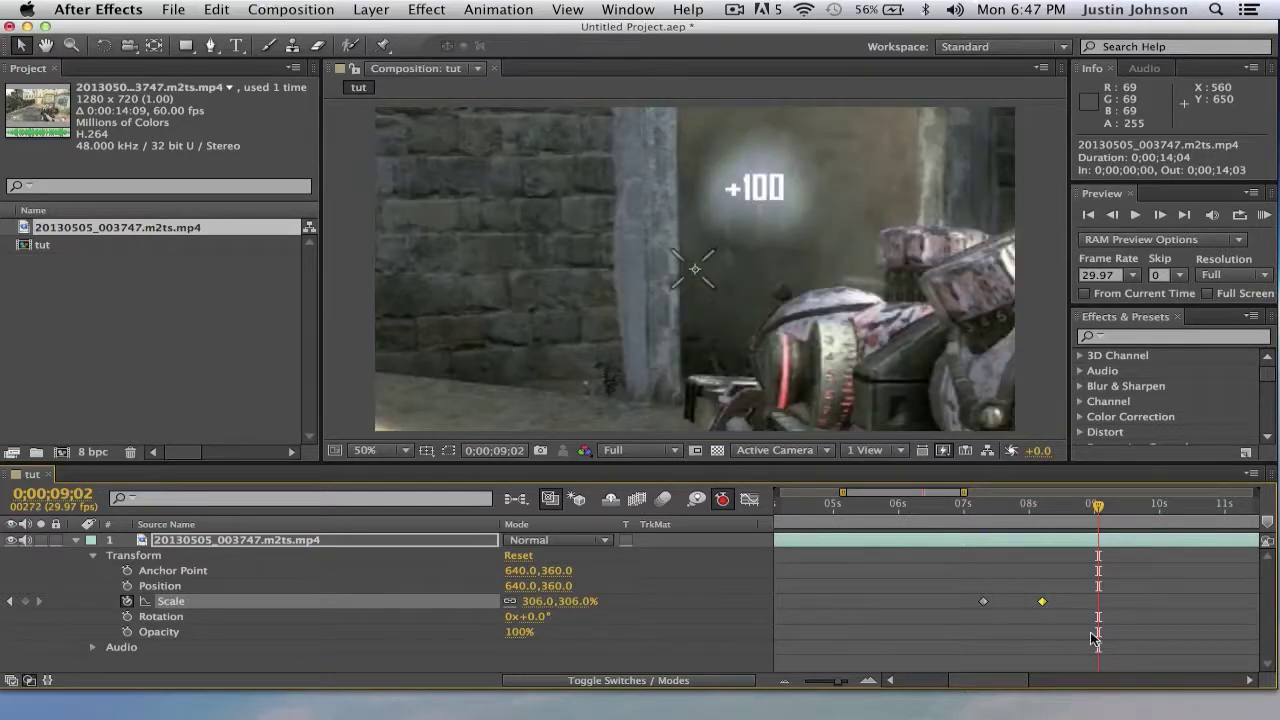
Step: Move the 306% Scale keyframe to 0;00;11;02 and scrub through the lengthened zoom, returning to 0;00;07;11
key(Delete)
mouse_move(1042, 601)
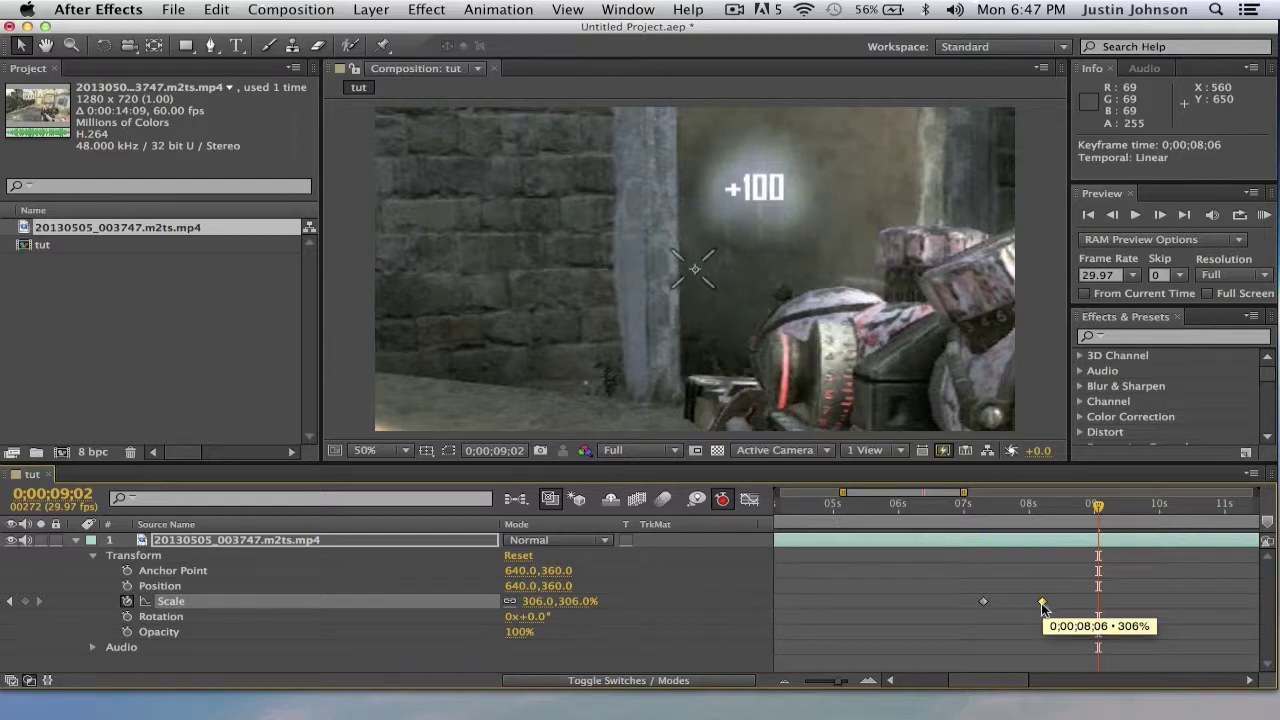
drag(1166, 600, 1228, 596)
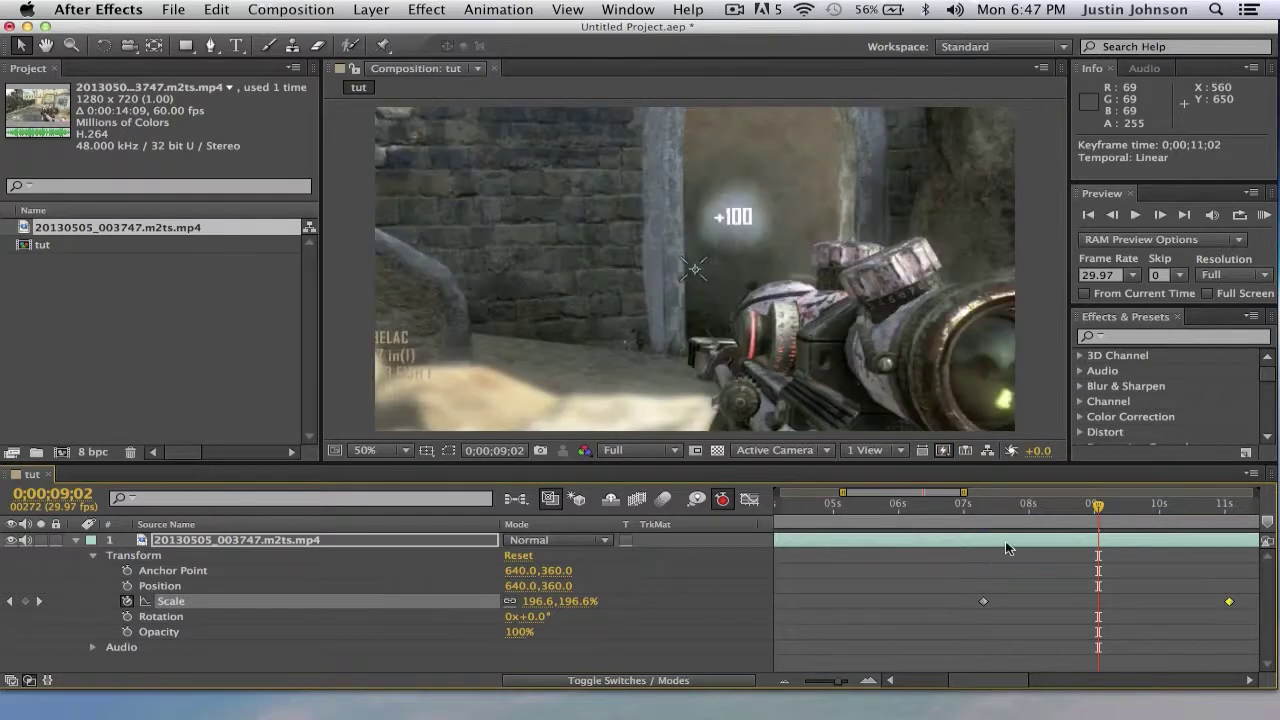
drag(1098, 507, 1148, 514)
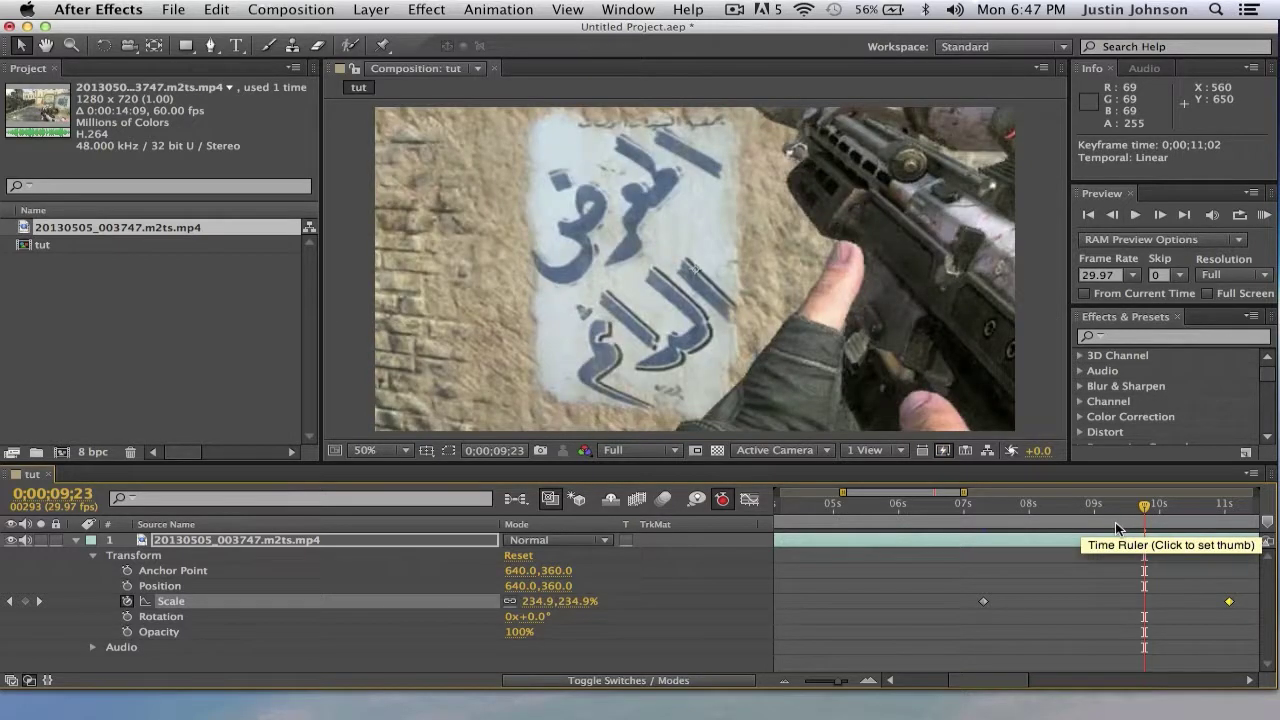
click(1143, 506)
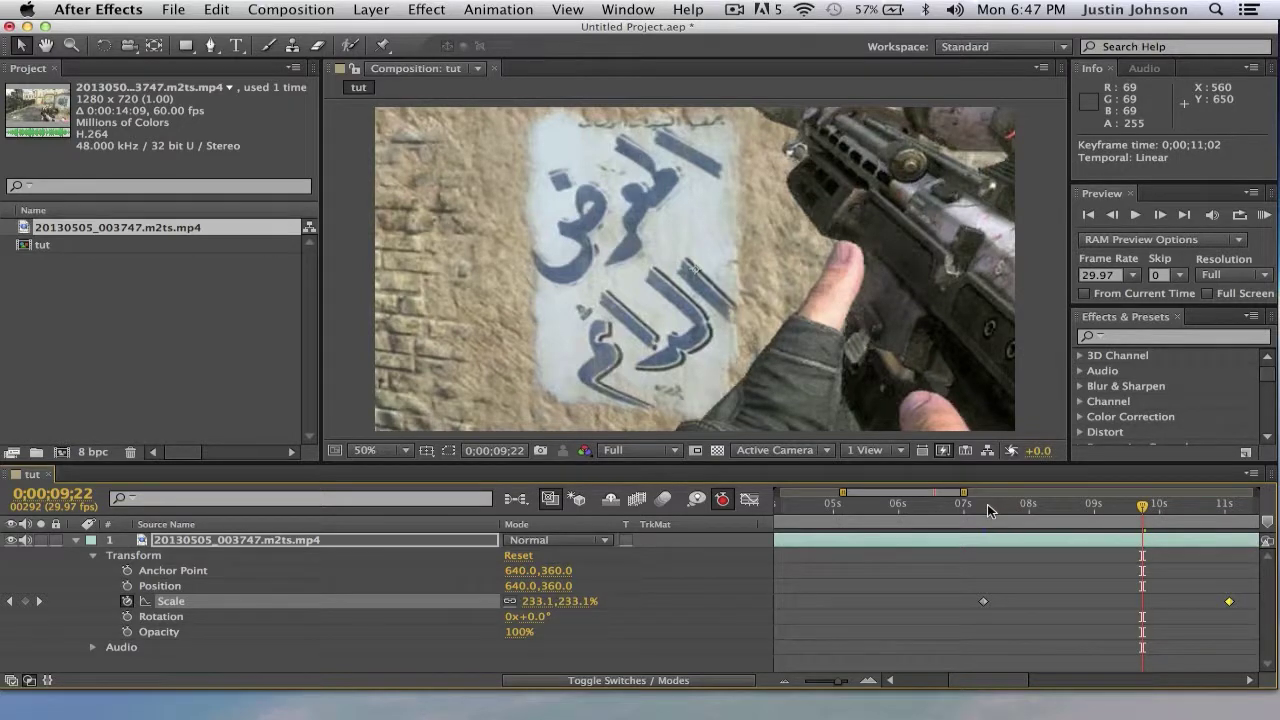
click(987, 507)
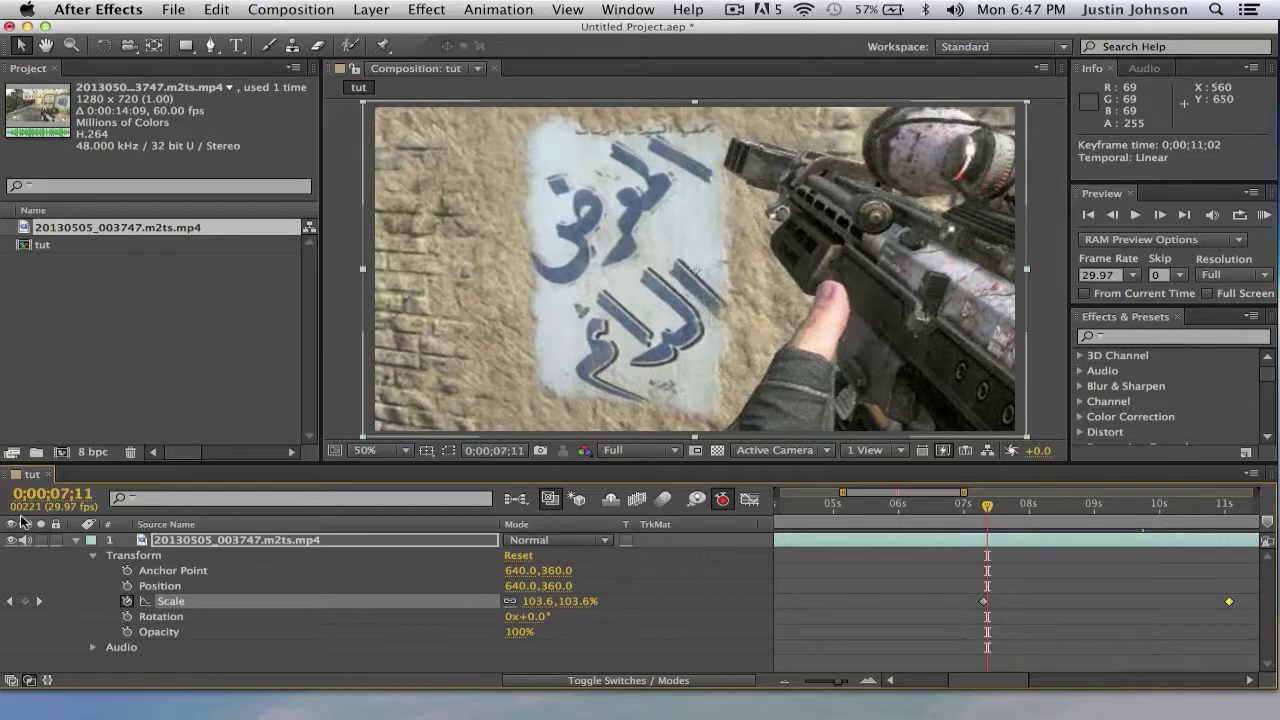
Step: Collapse the clip layer's properties in the timeline, reopening them once before leaving them collapsed
click(77, 540)
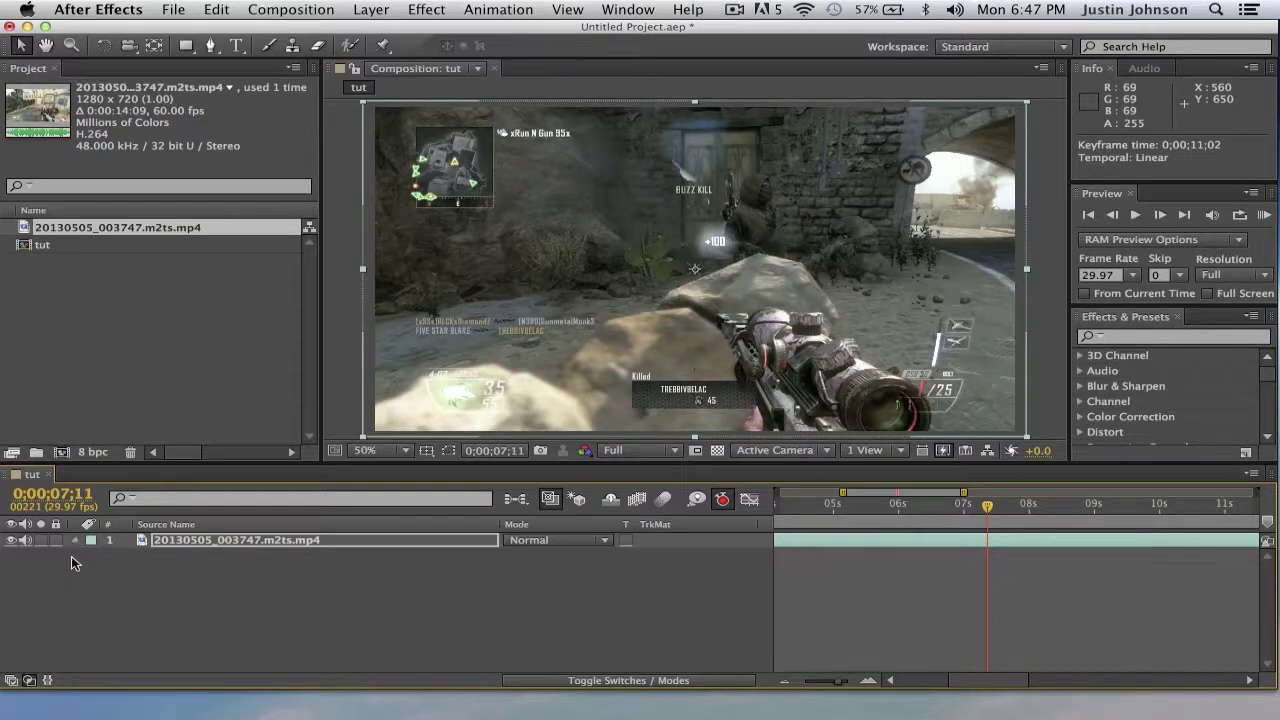
click(76, 540)
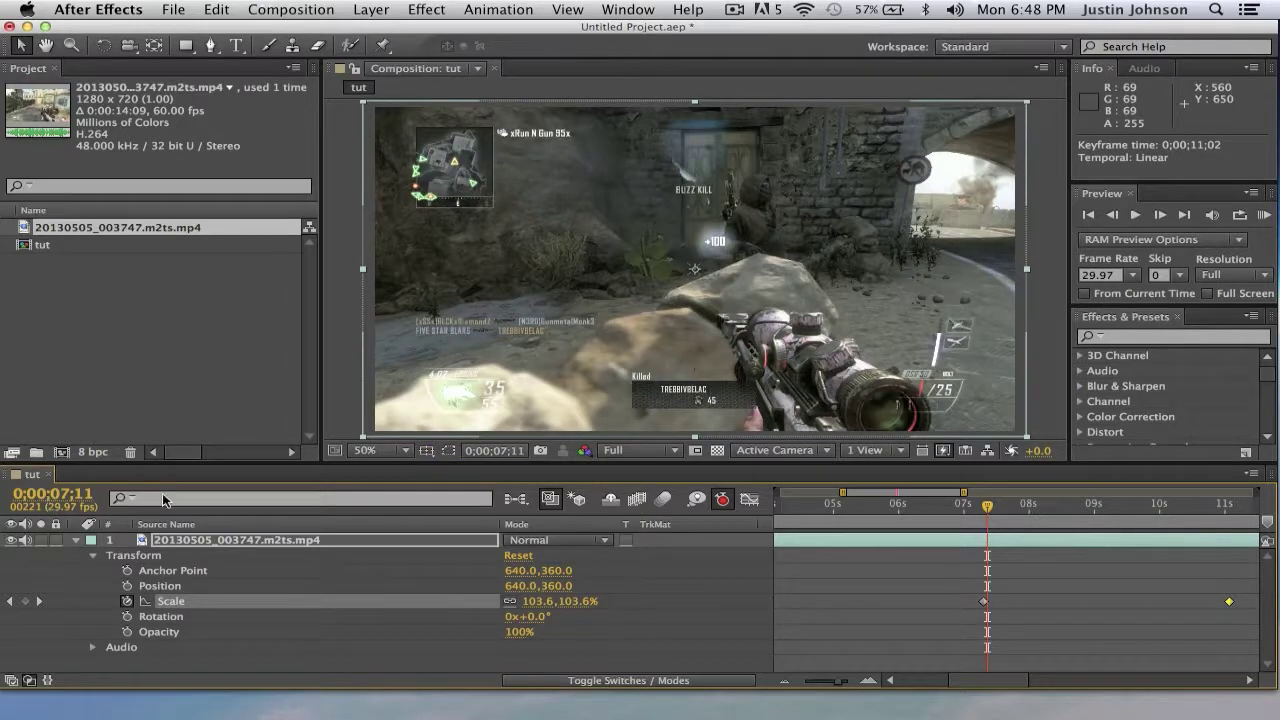
click(77, 540)
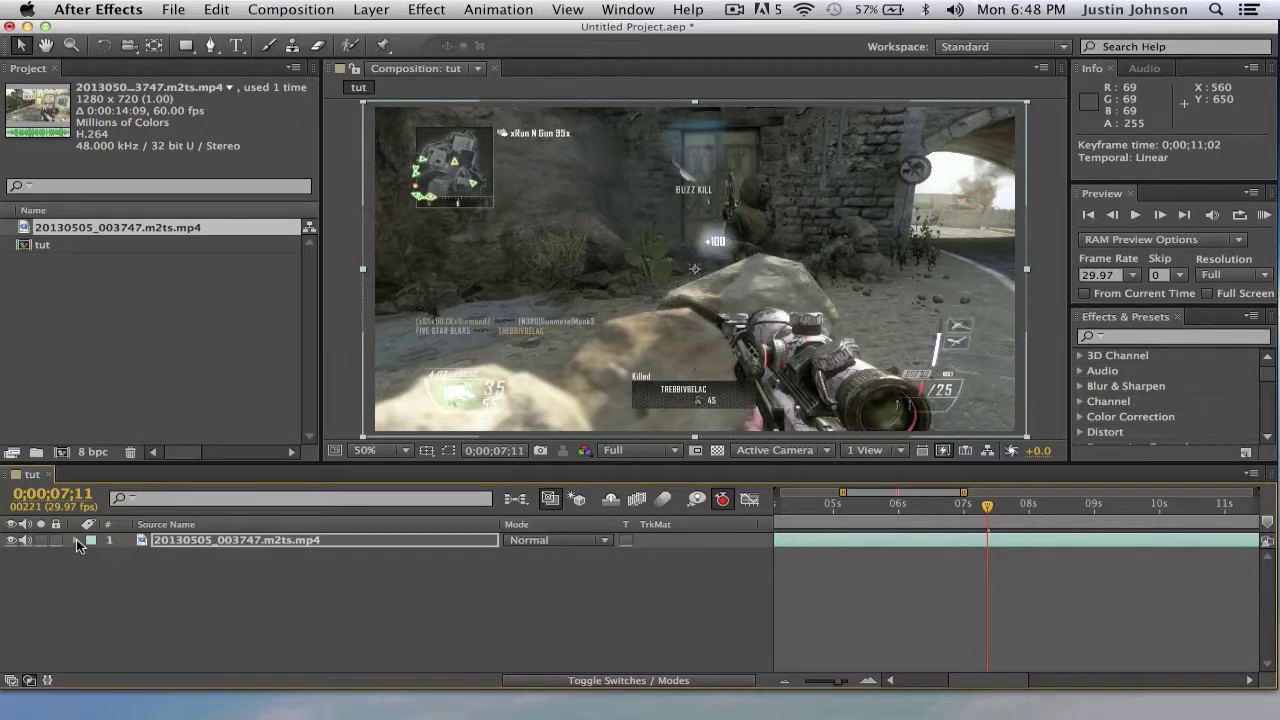
Step: Hide the timeline's Modes column, show it again and look through the clip layer's blending modes without choosing one
right_click(32, 476)
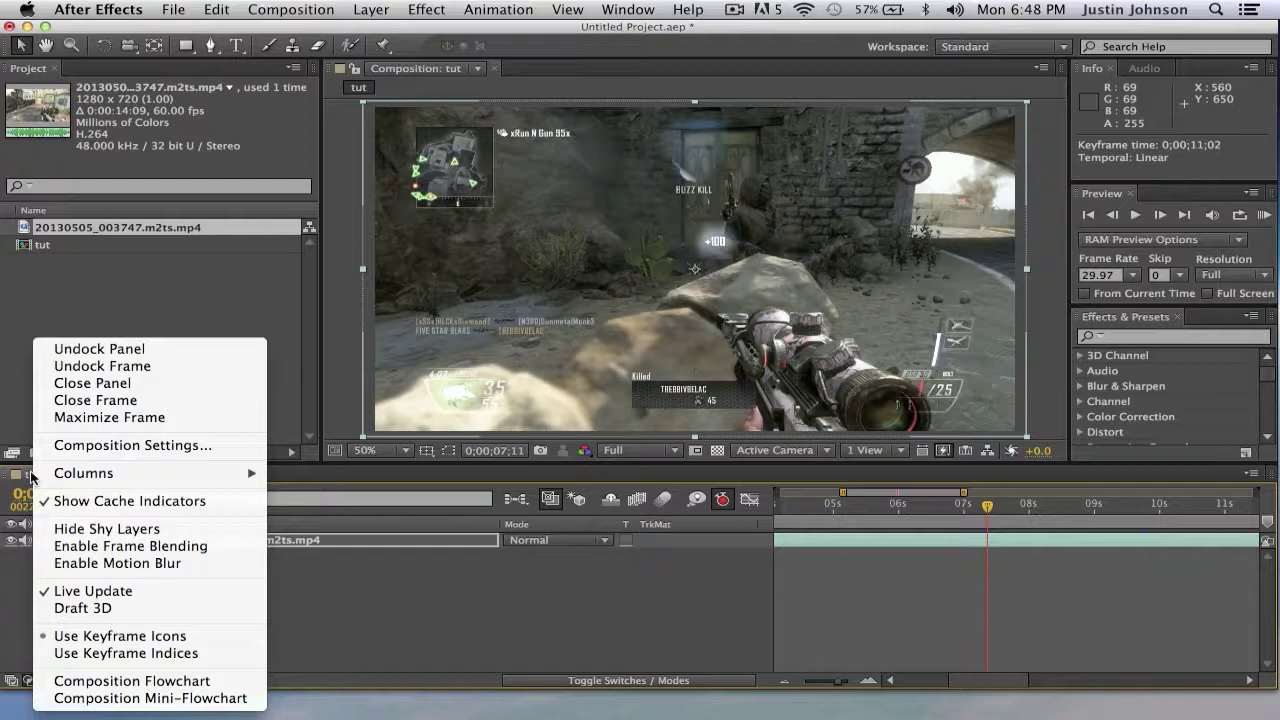
mouse_move(86, 478)
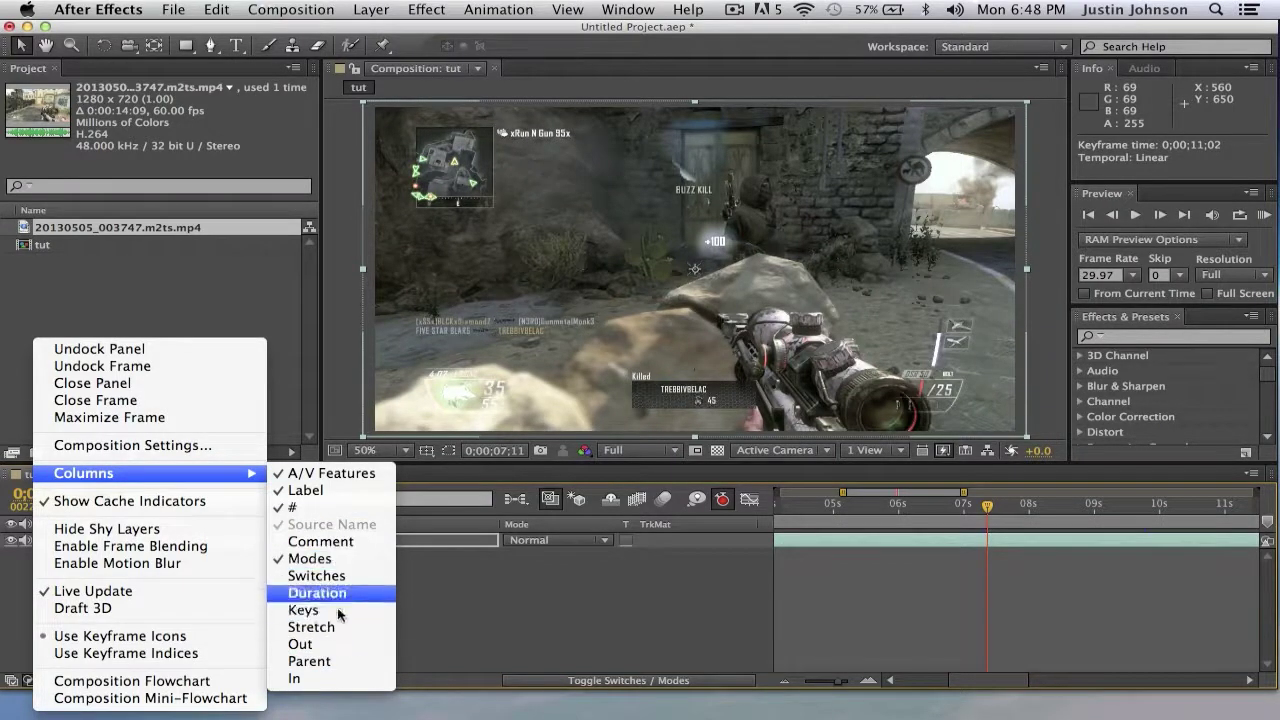
click(326, 562)
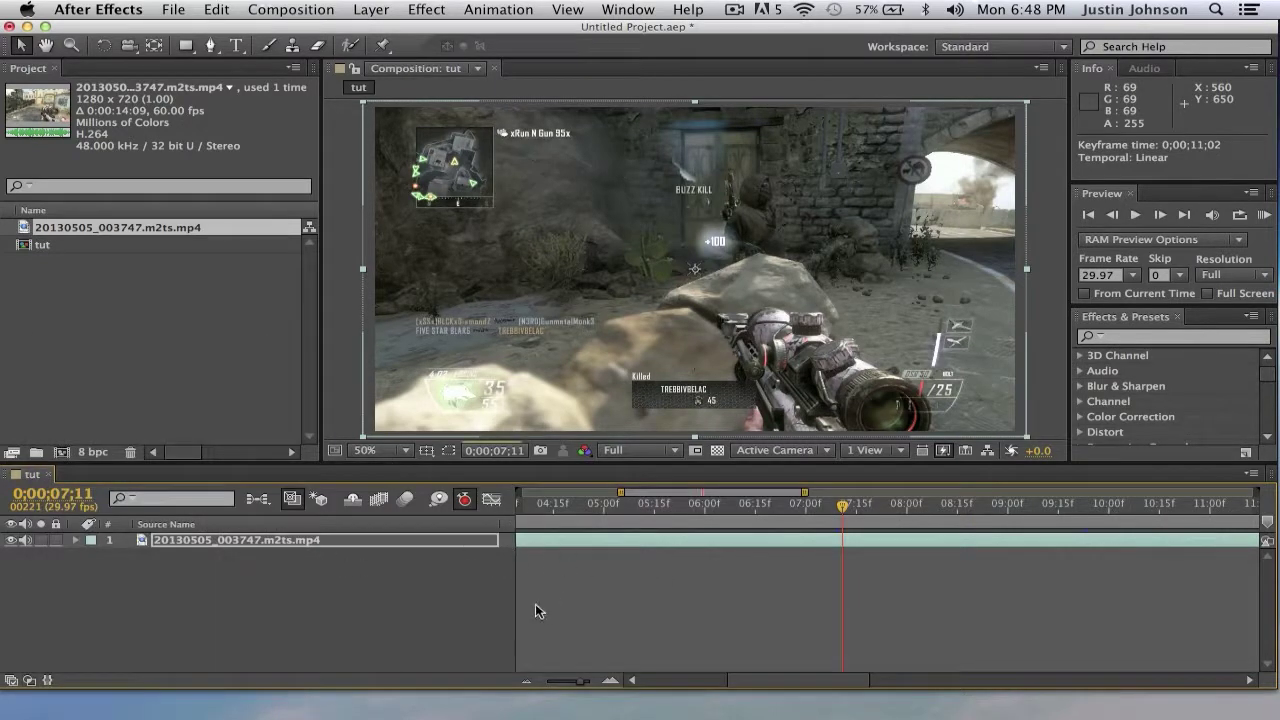
right_click(30, 478)
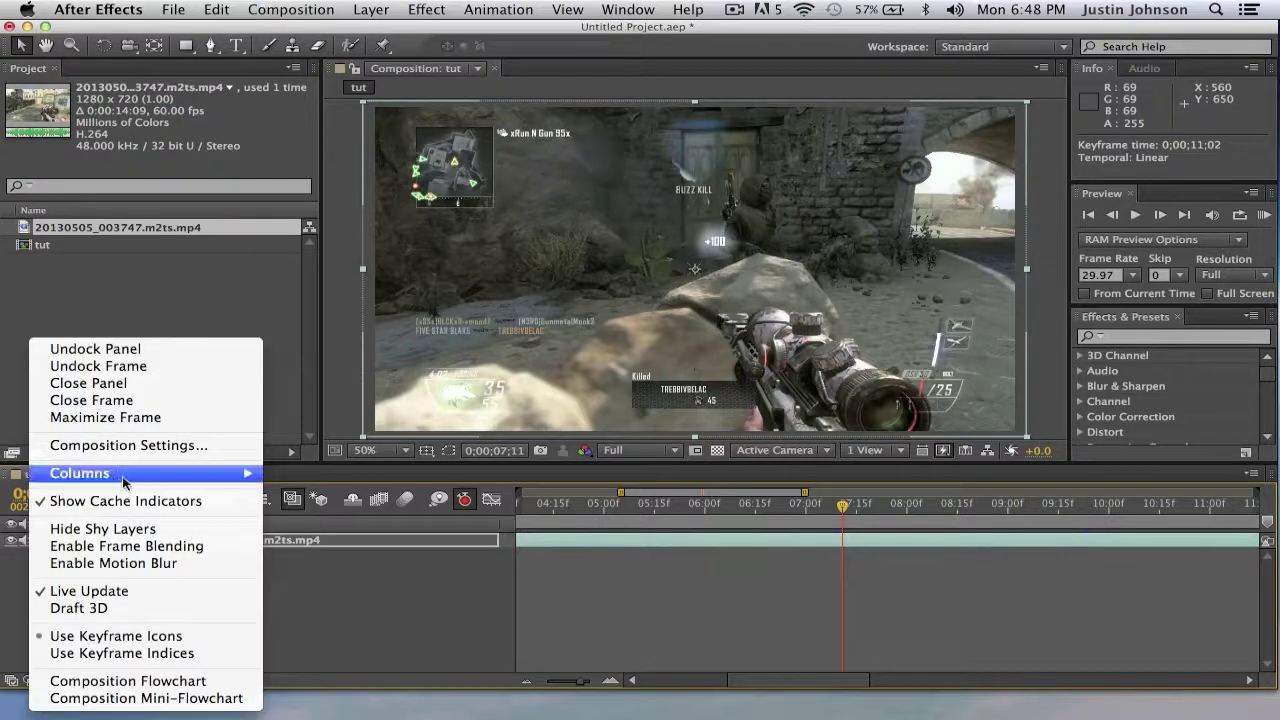
mouse_move(125, 480)
click(314, 560)
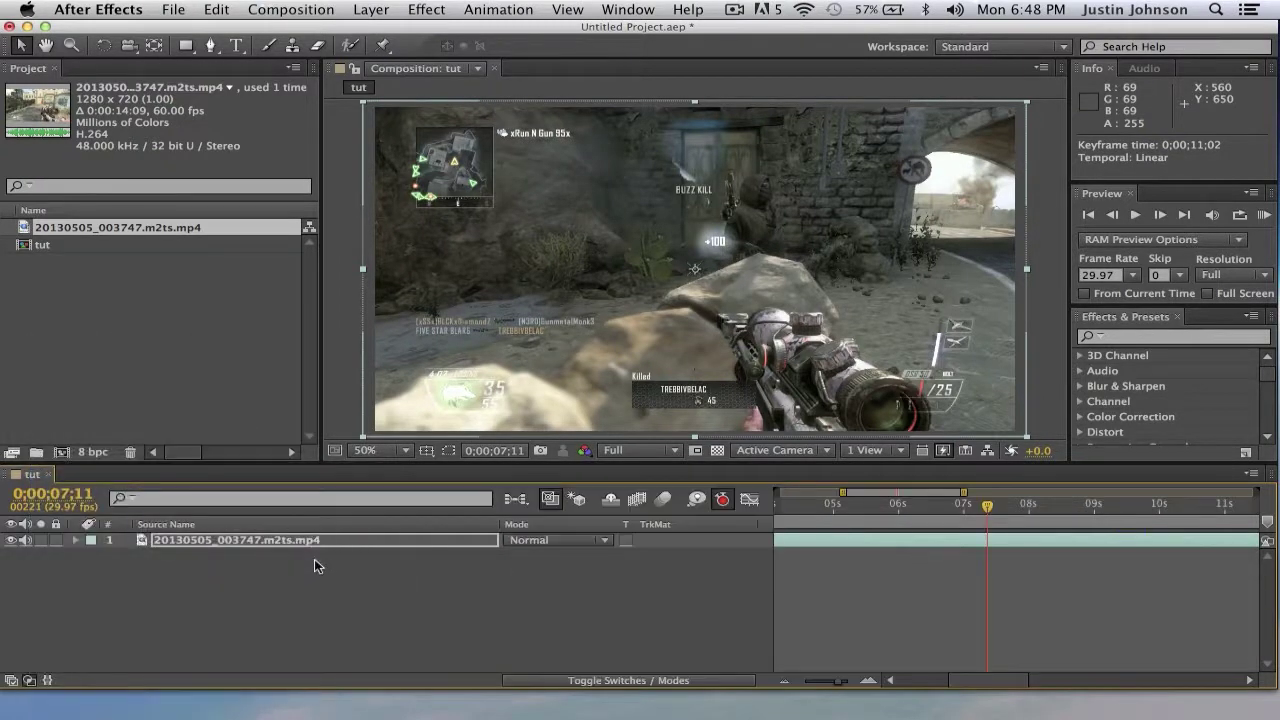
click(585, 540)
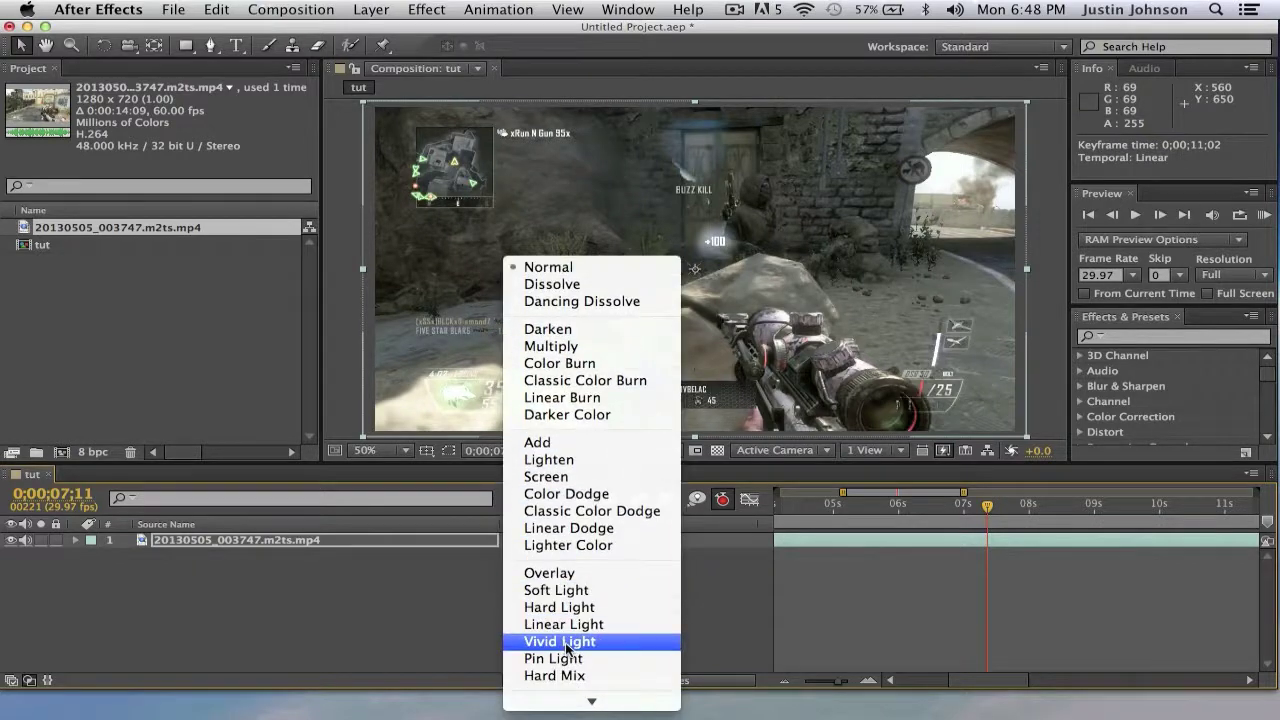
click(333, 628)
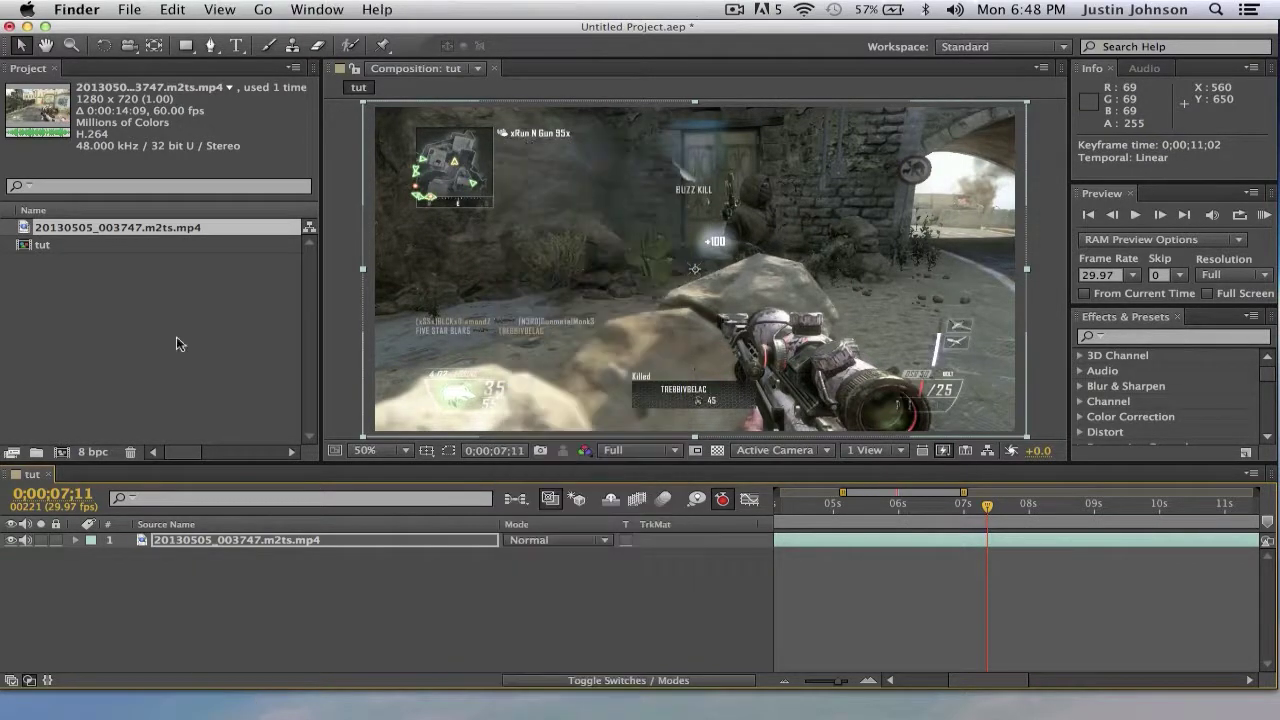
Step: Add the clip 20130505_003747.m2ts.mp4 to the composition again as a second layer below the first
click(150, 230)
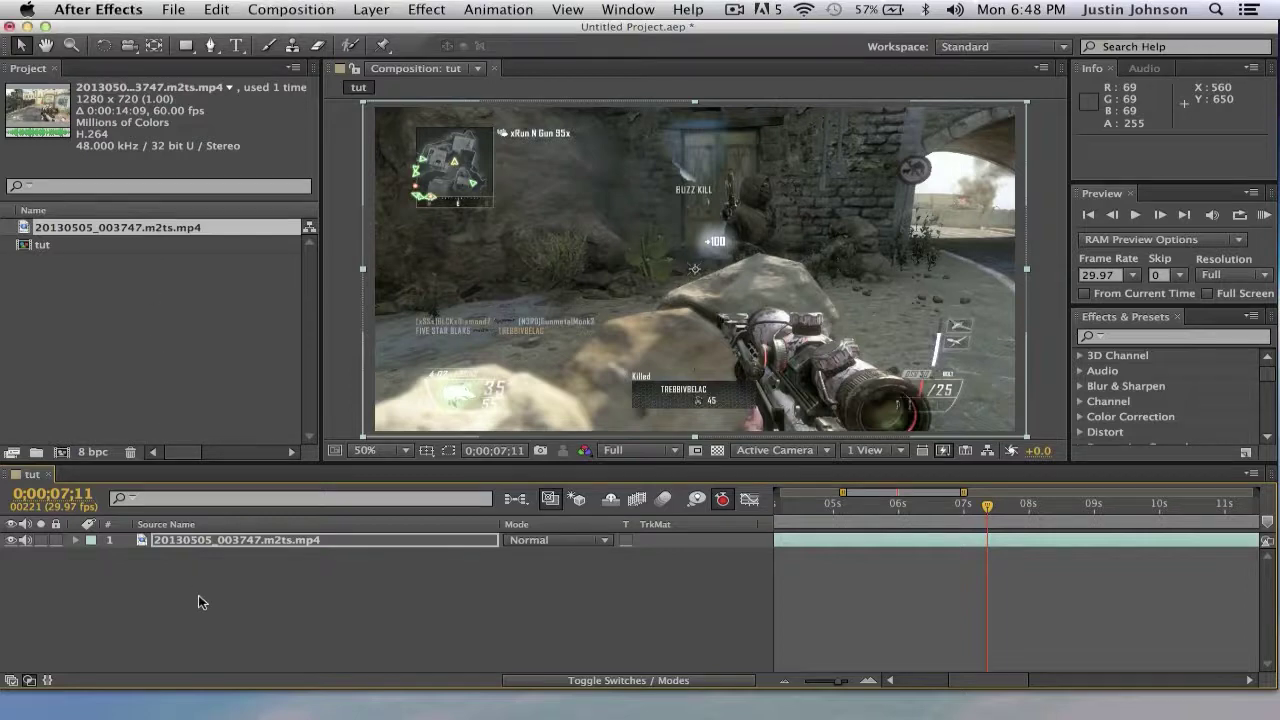
click(186, 232)
drag(186, 232, 261, 600)
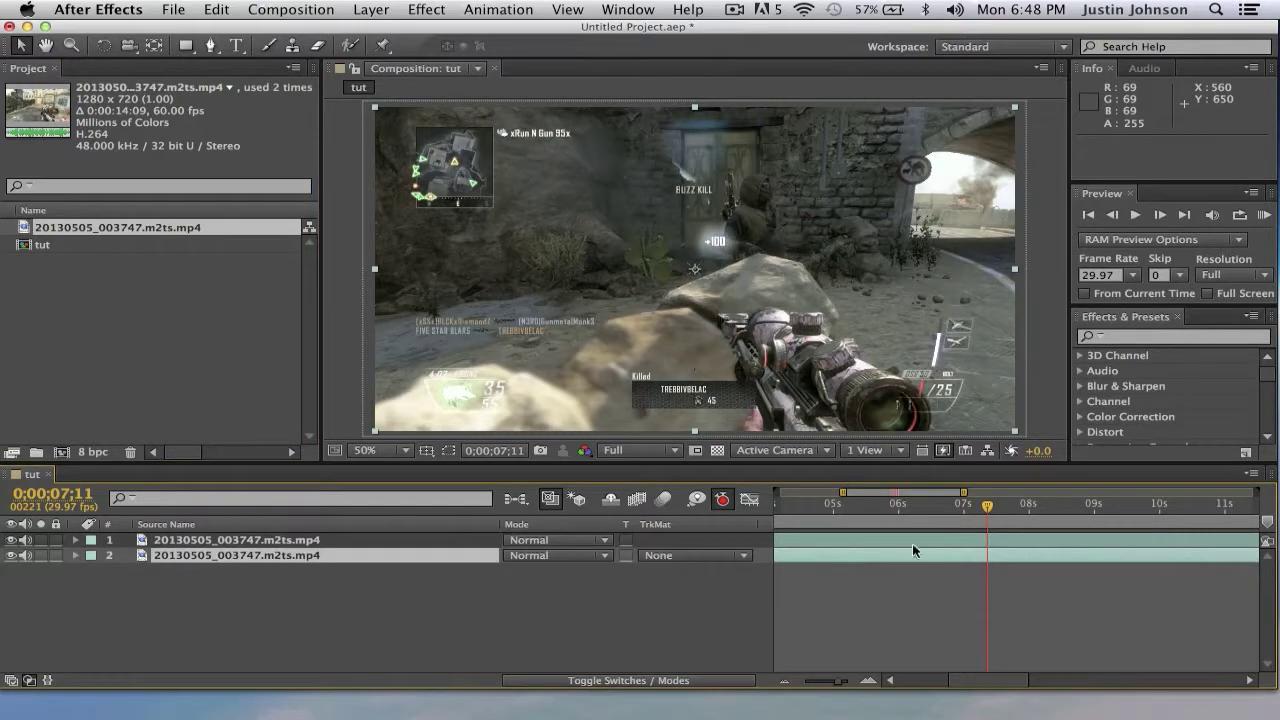
Step: Shift the lower clip layer in time so that it starts at 0;00;00;21
drag(935, 555, 880, 584)
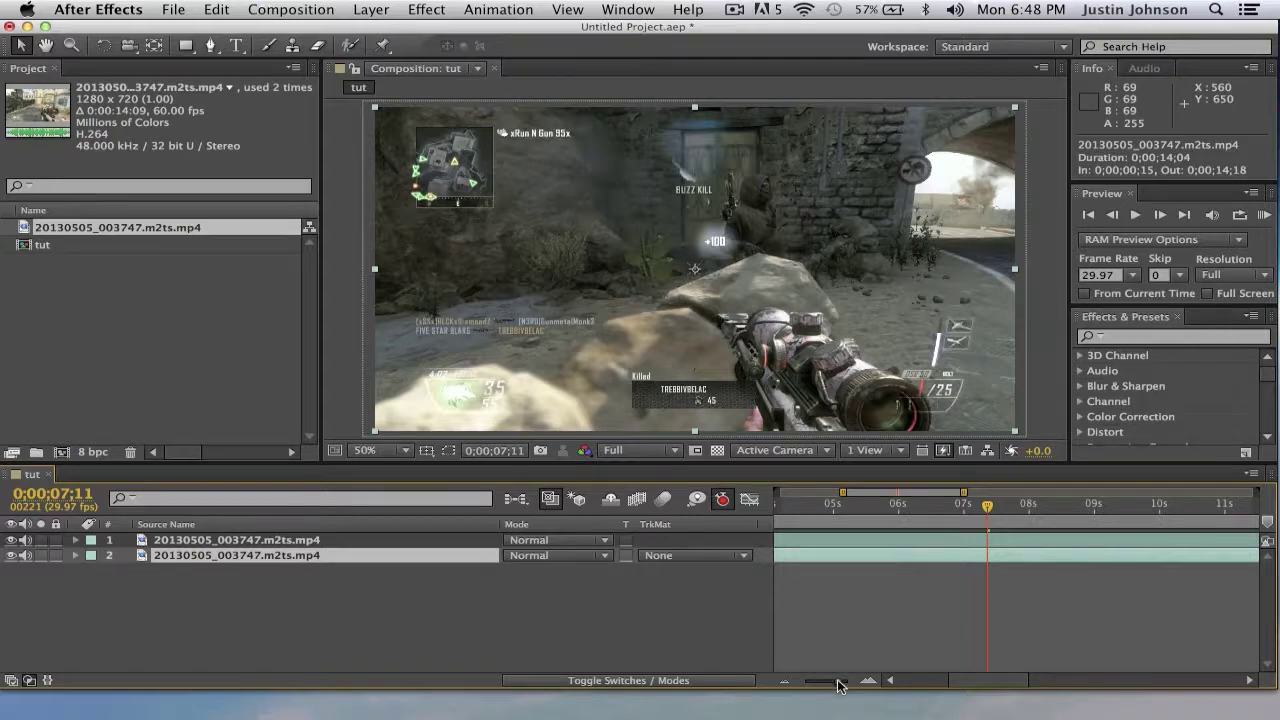
drag(838, 681, 800, 696)
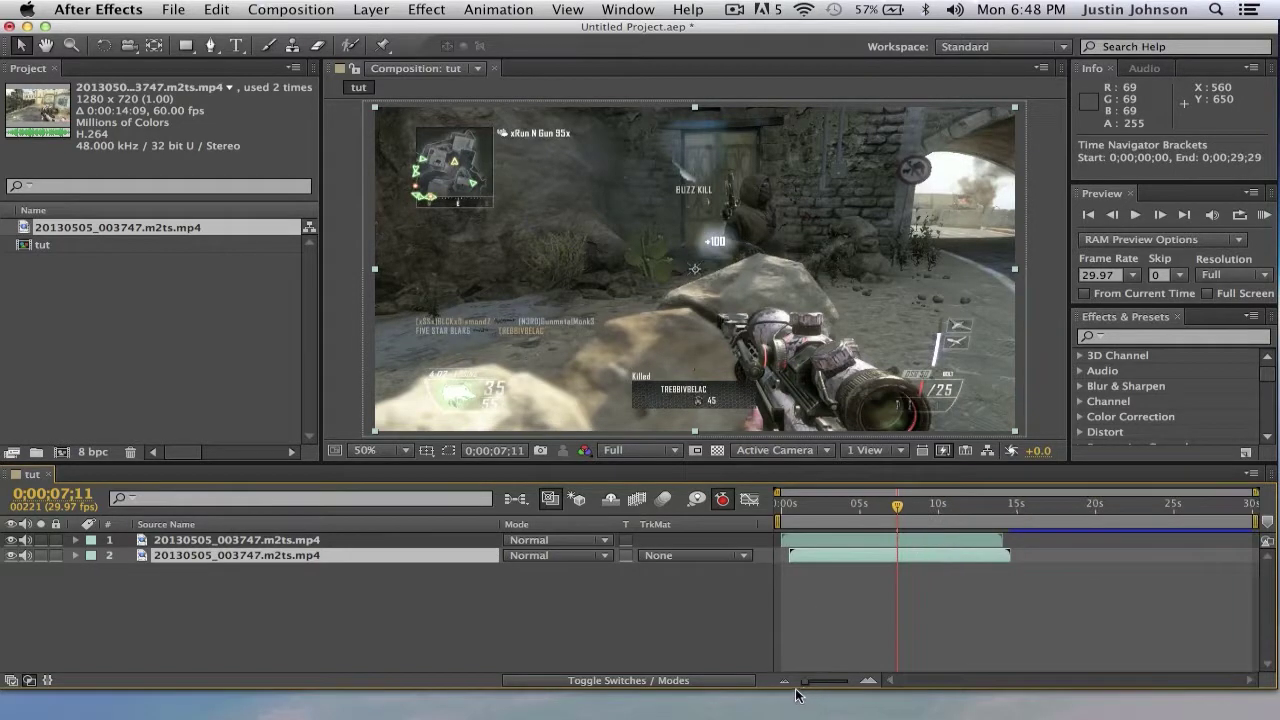
drag(816, 556, 863, 554)
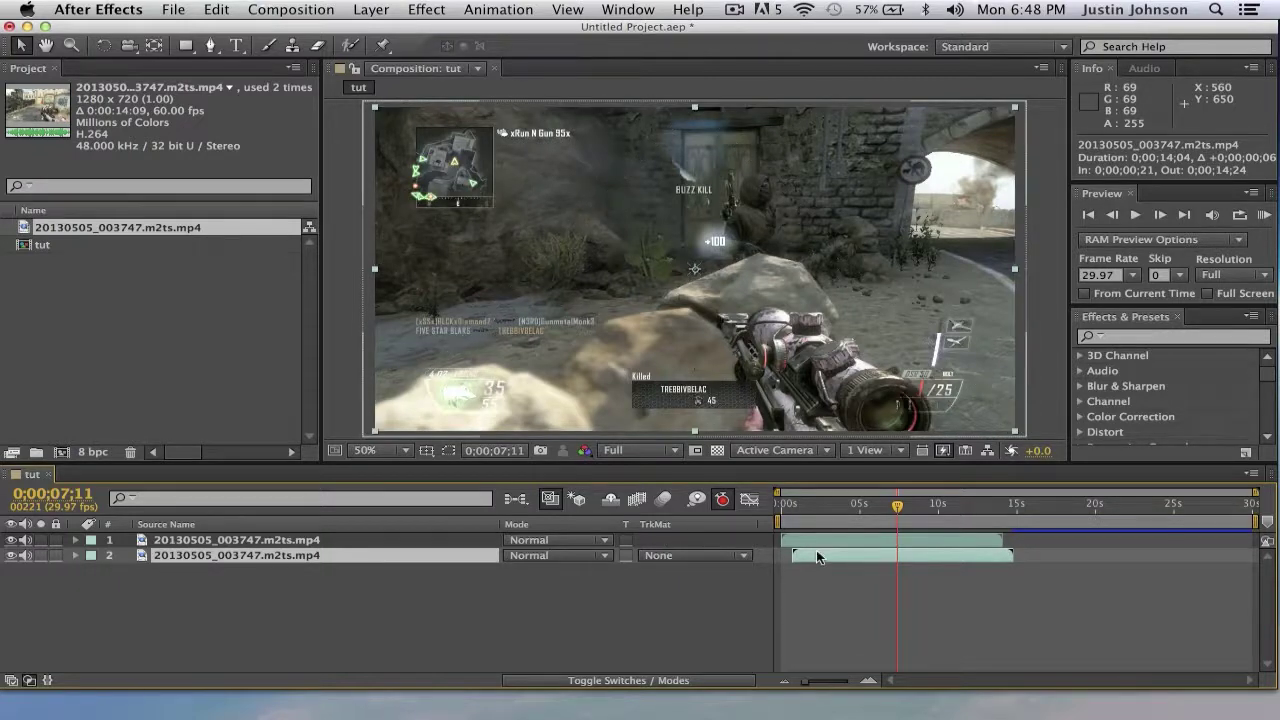
Step: Try the Screen blending mode on the upper clip layer, scrub back to 0;00;03;27 to view the overlay, and return the mode to Normal
click(576, 541)
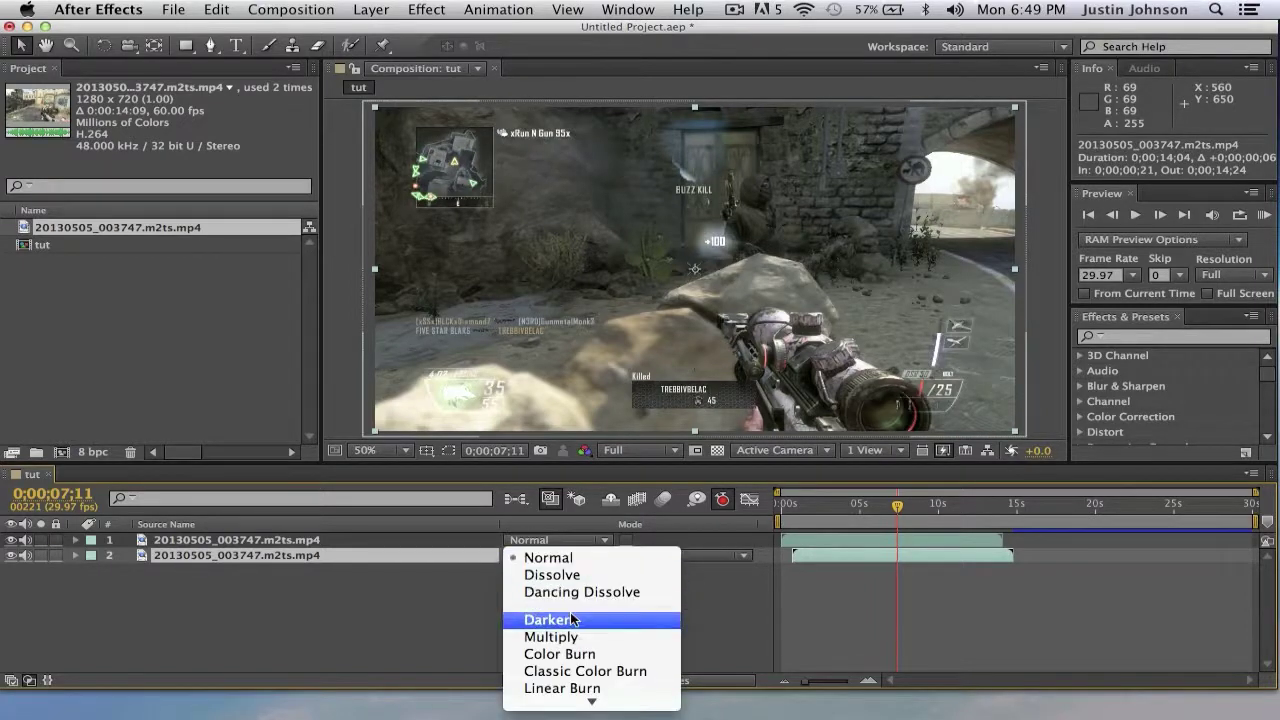
scroll(574, 614, down, 5)
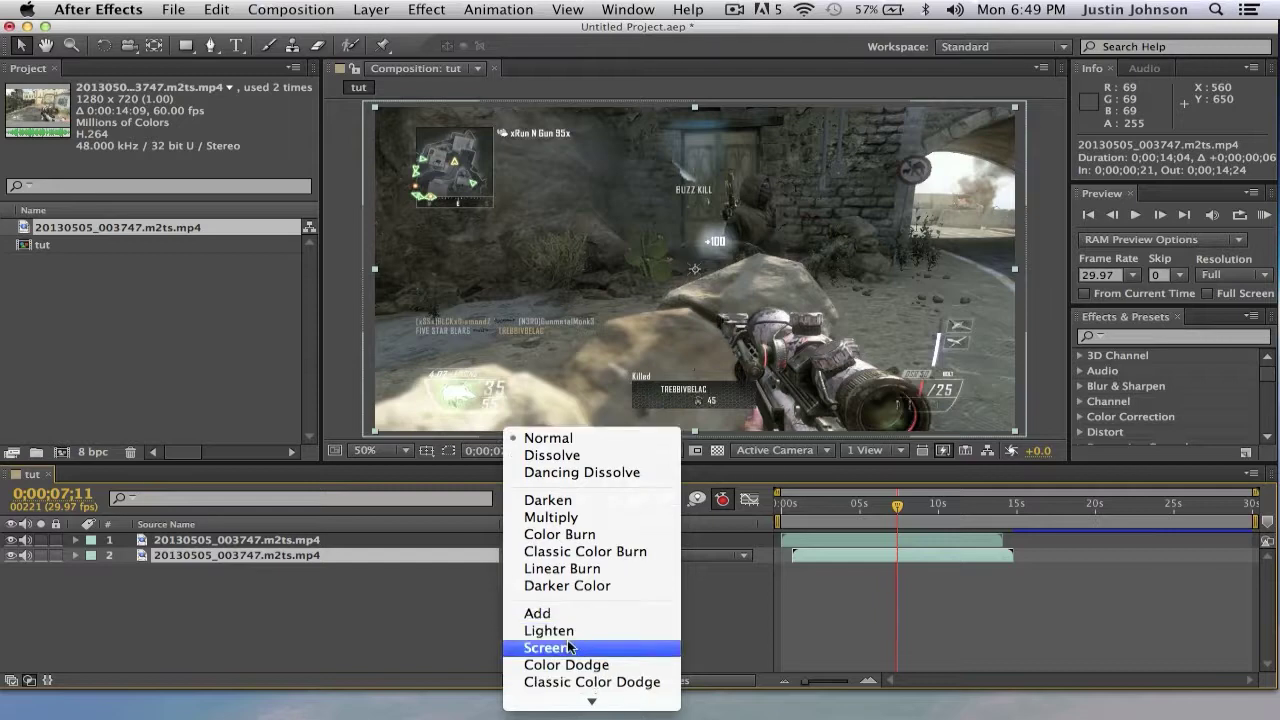
click(572, 647)
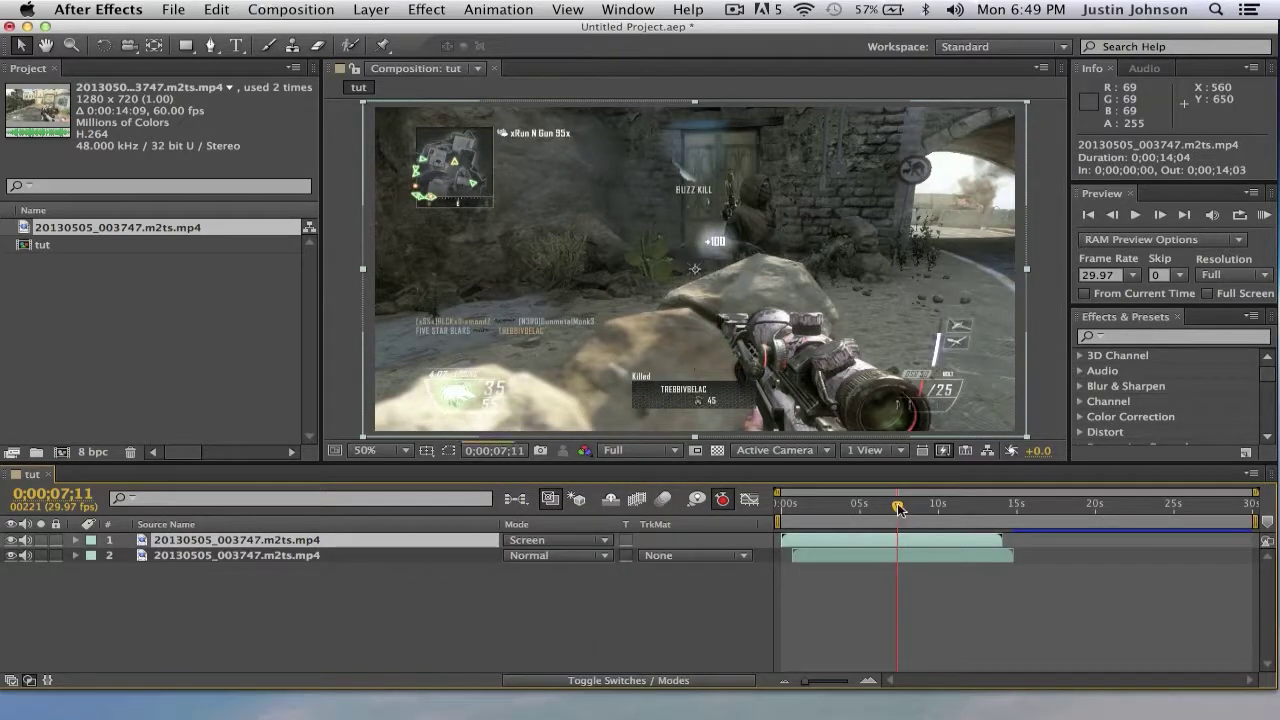
drag(897, 508, 853, 508)
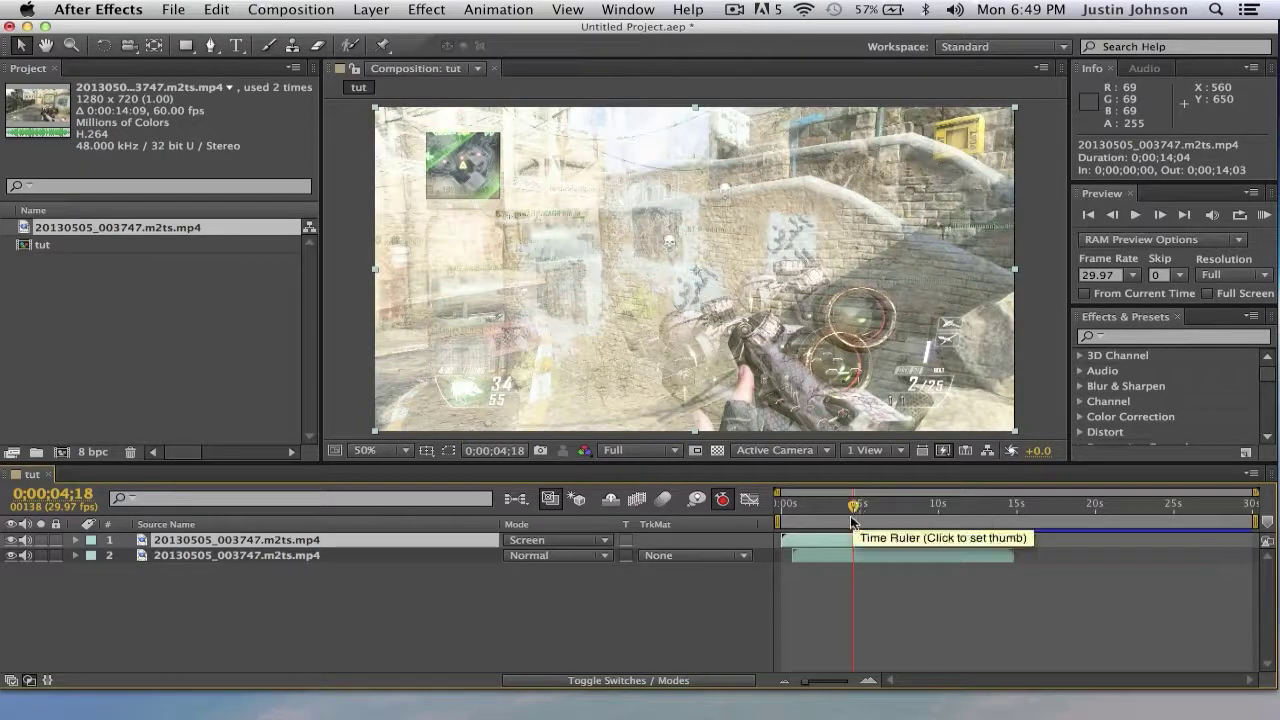
click(850, 508)
drag(850, 508, 842, 508)
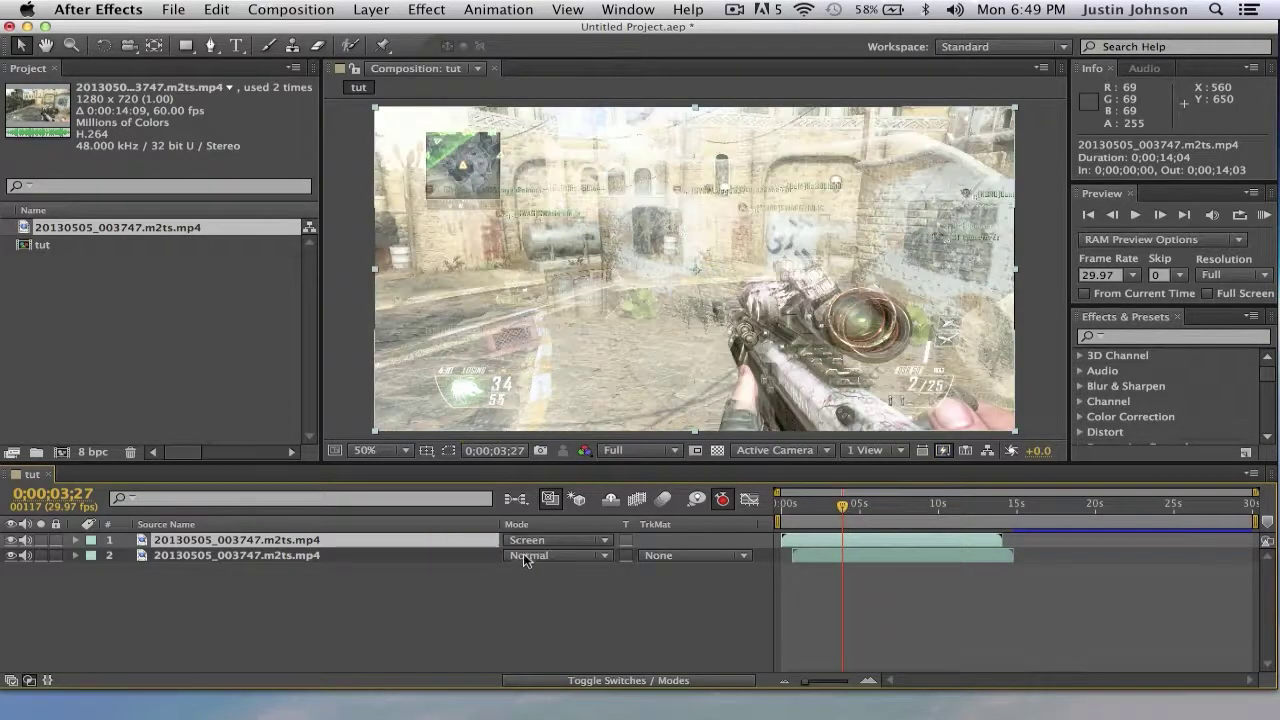
click(535, 555)
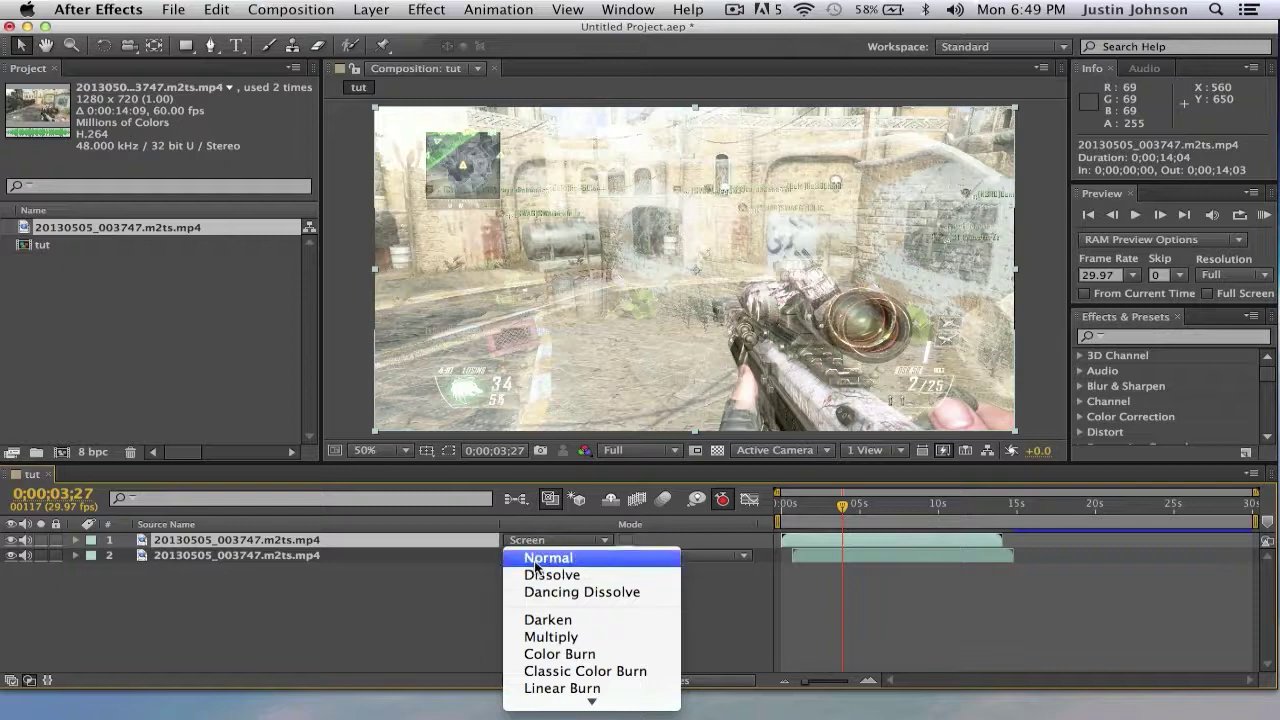
click(535, 560)
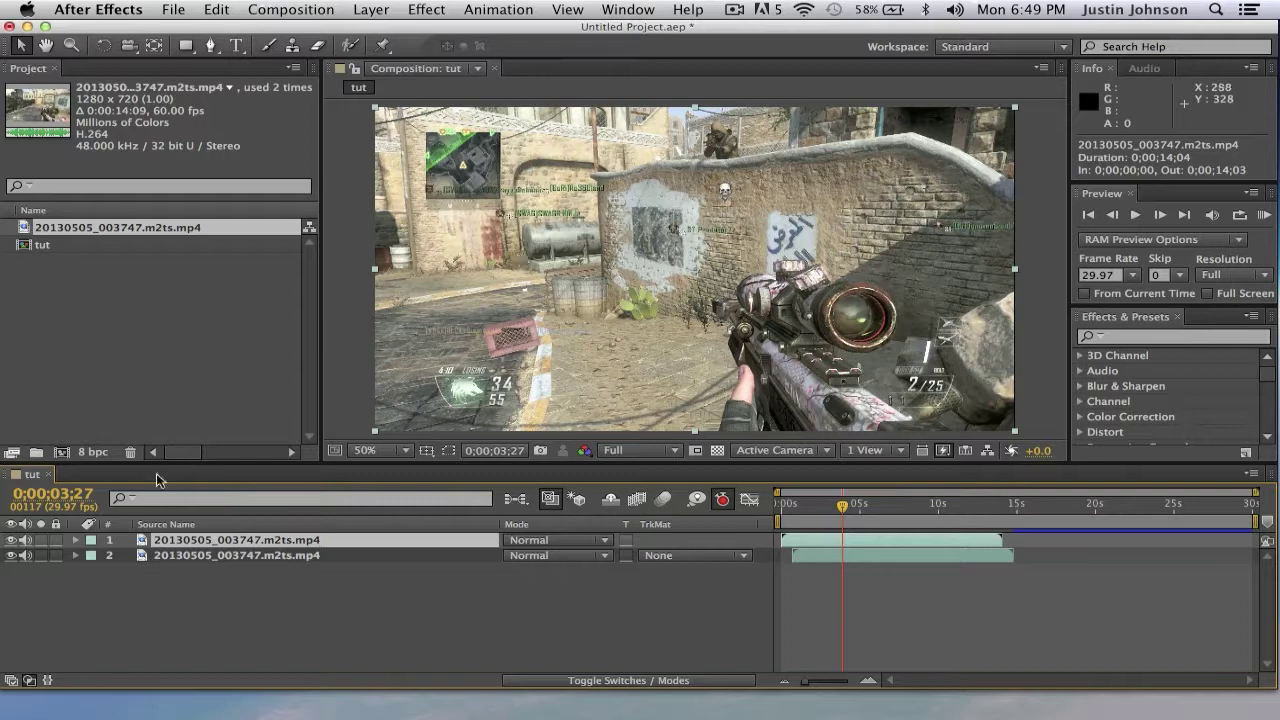
Step: Deselect the layers and add the tut composition to the render queue
click(170, 588)
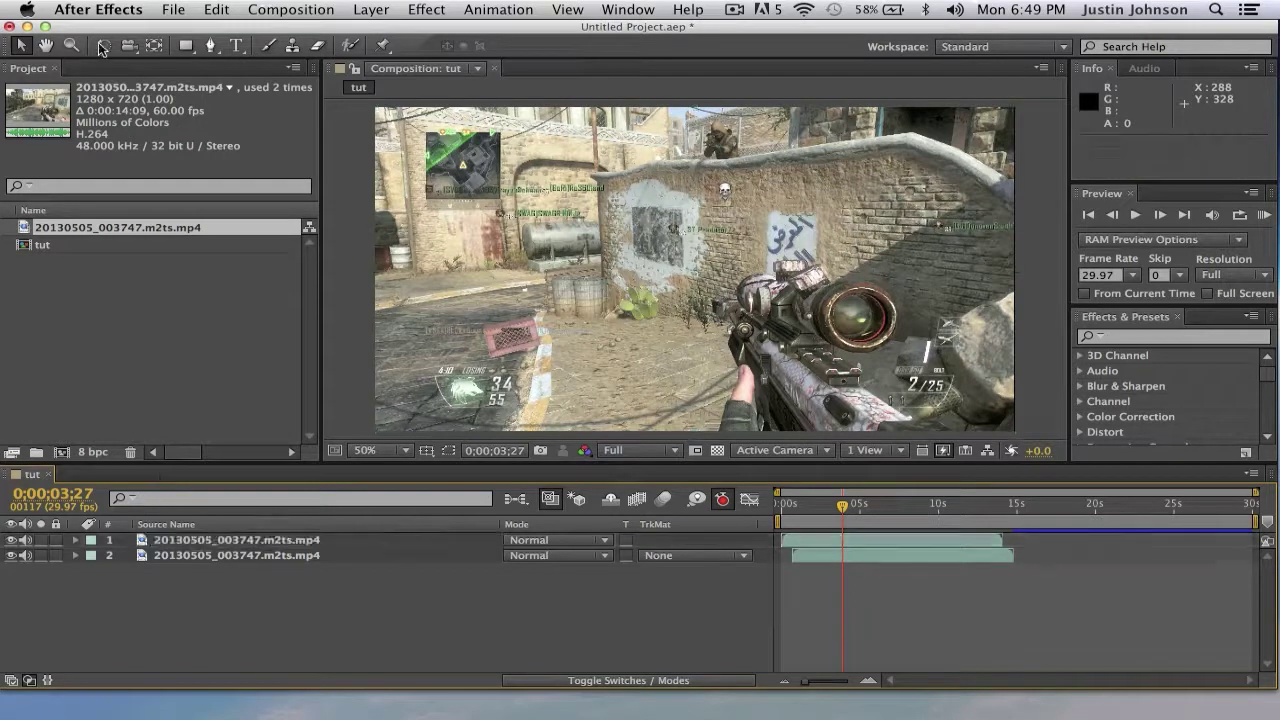
click(276, 9)
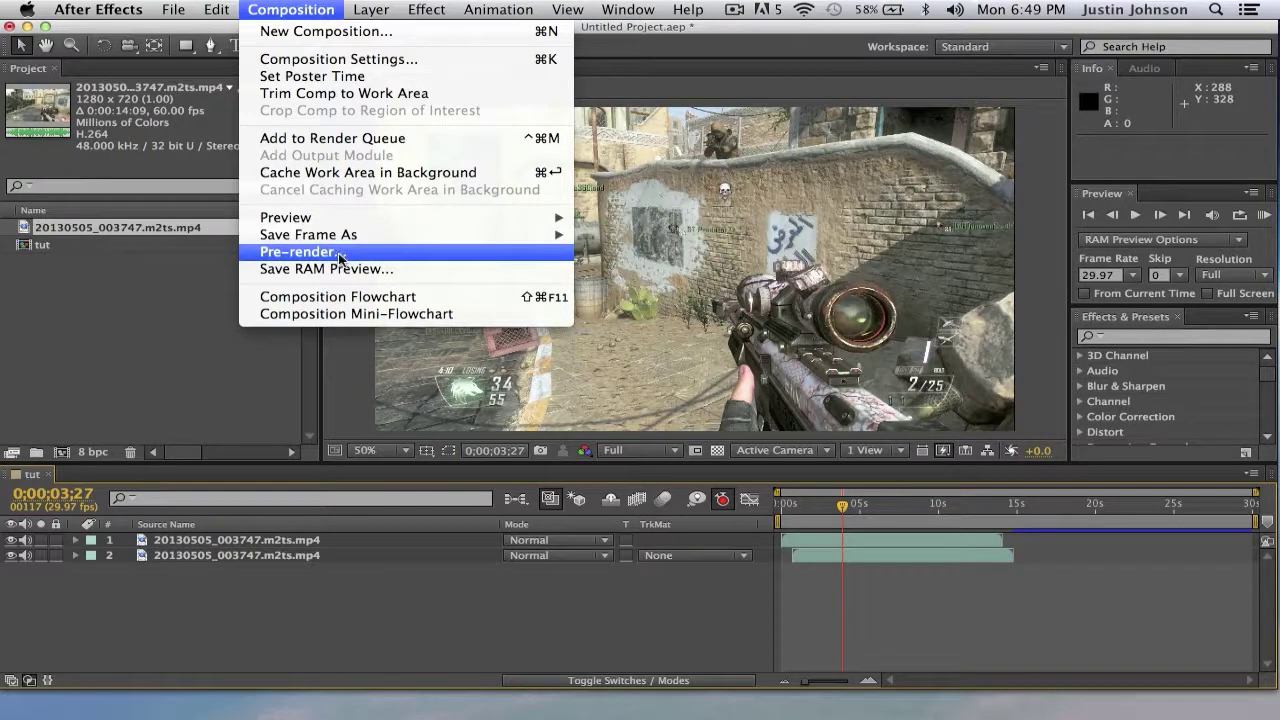
key(Escape)
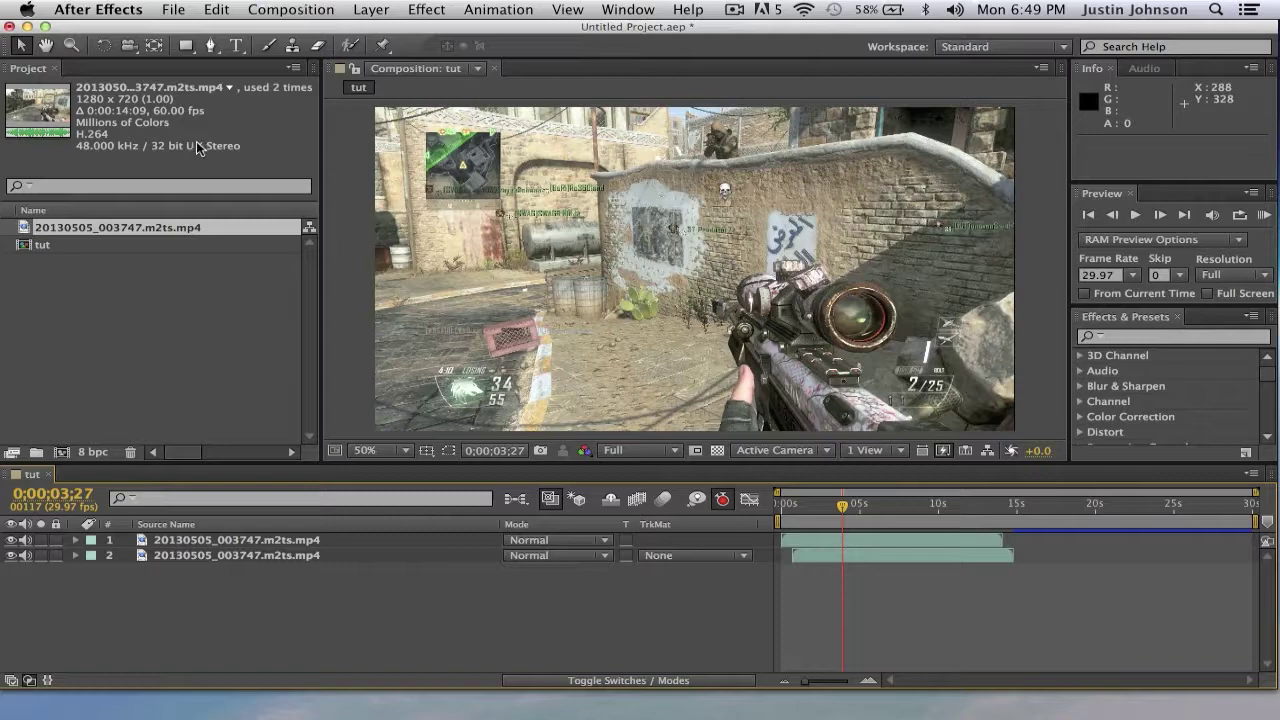
click(300, 10)
click(290, 9)
click(287, 8)
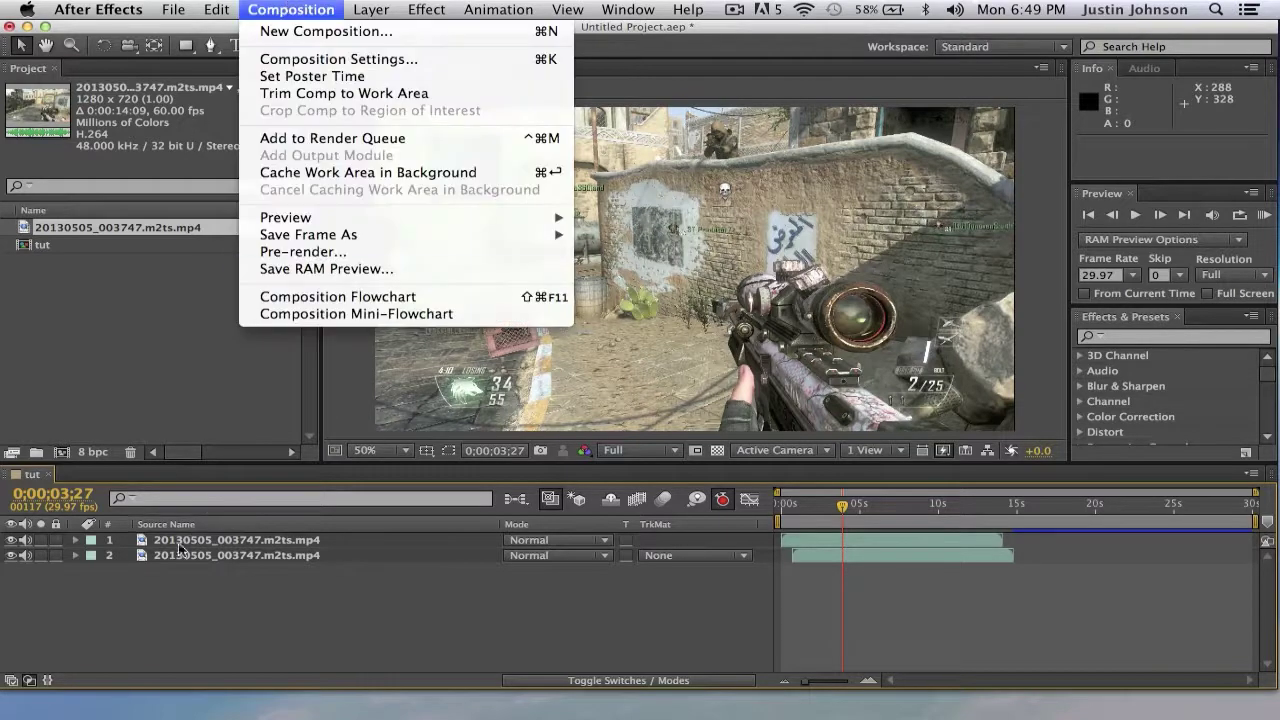
mouse_move(402, 10)
mouse_move(326, 10)
click(338, 142)
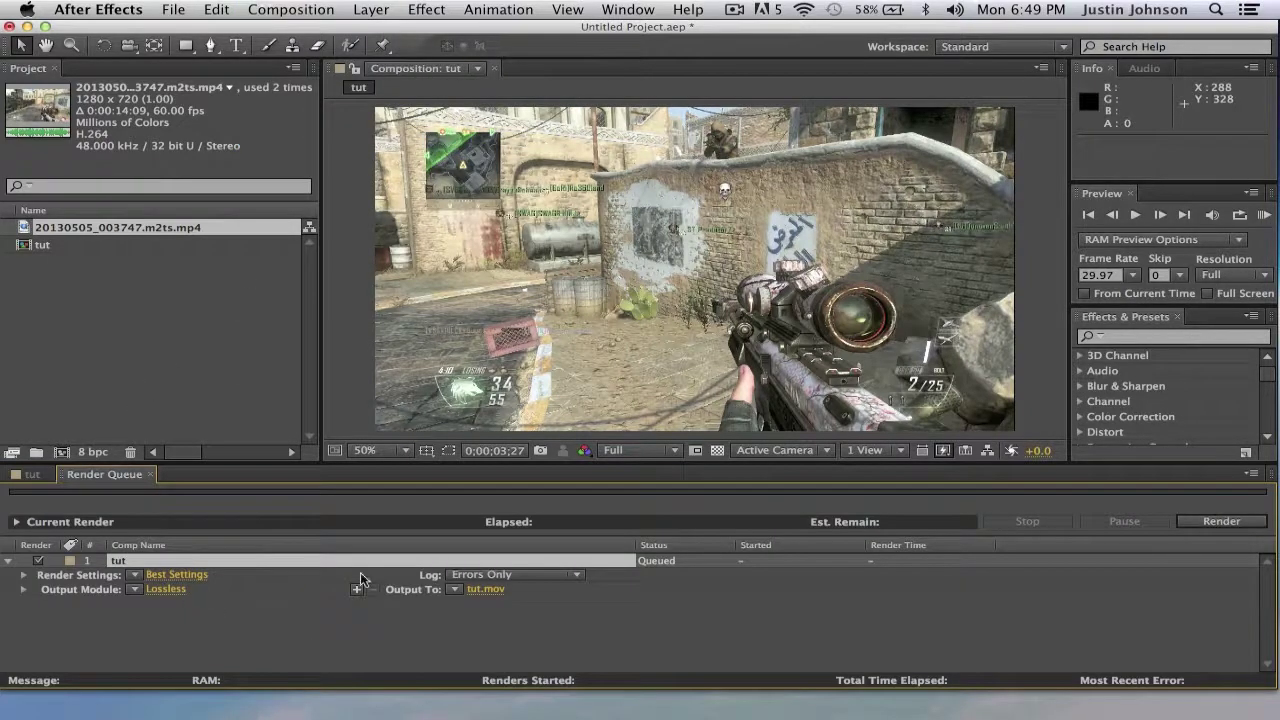
Step: Set the queued render's output destination to the Desktop folder, keeping the file name tut
click(466, 590)
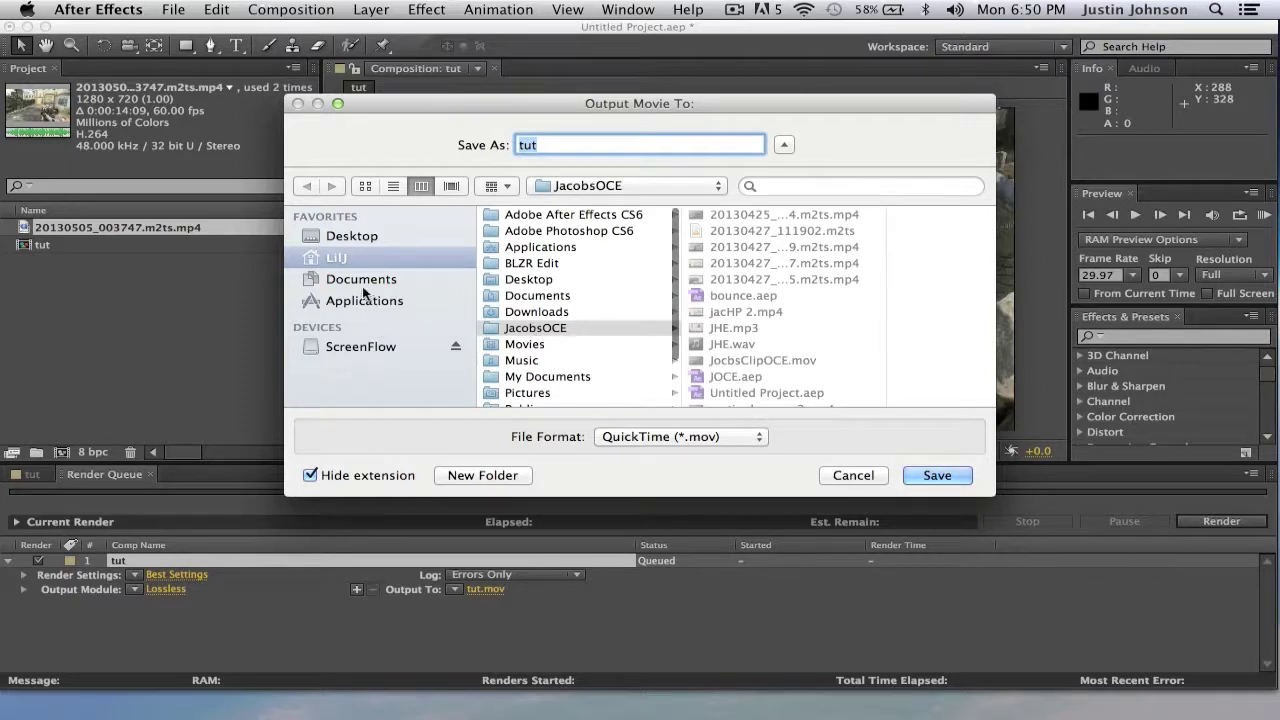
click(538, 280)
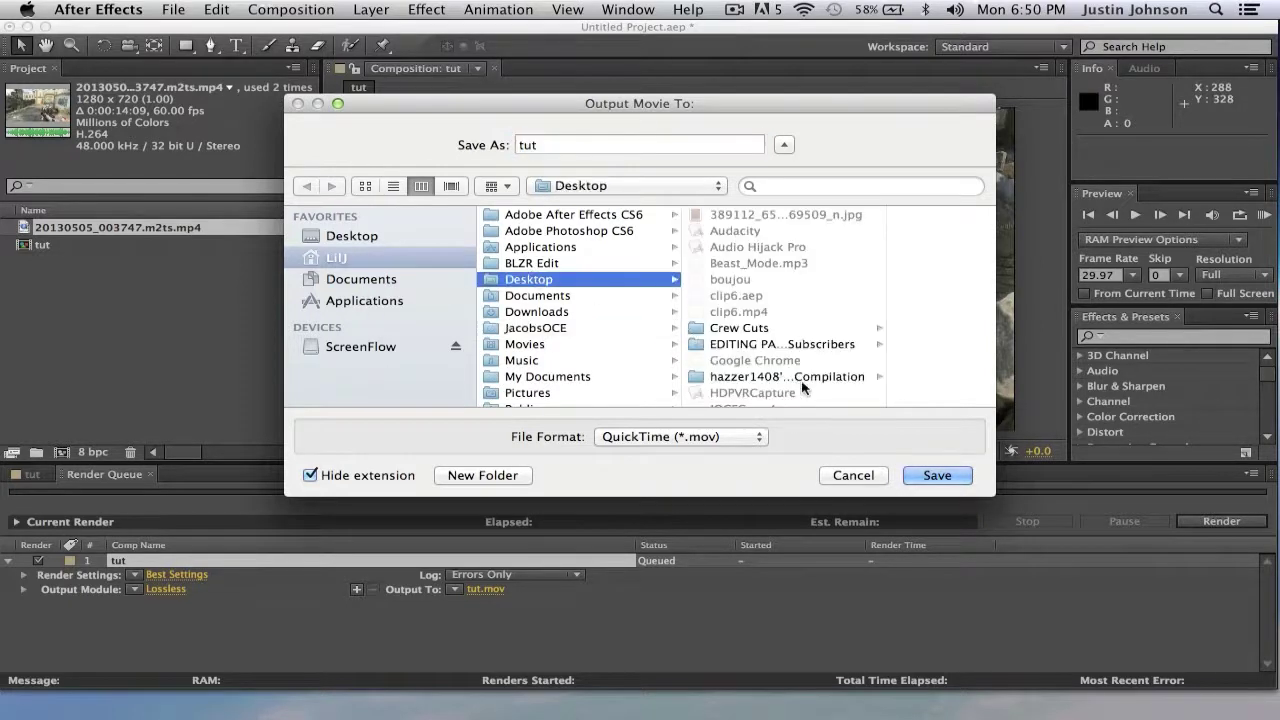
click(937, 476)
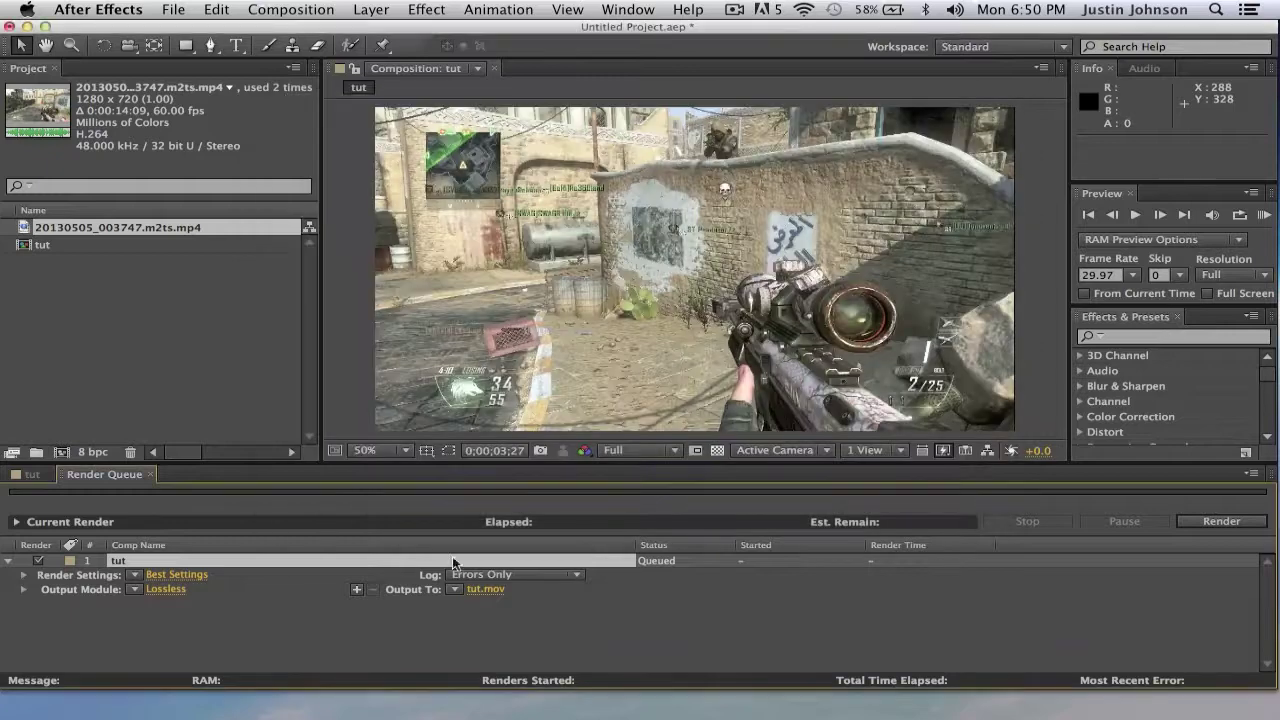
Step: Set the output module to H.264 with audio output enabled, checking the video format options without changes, and close the render queue
click(168, 589)
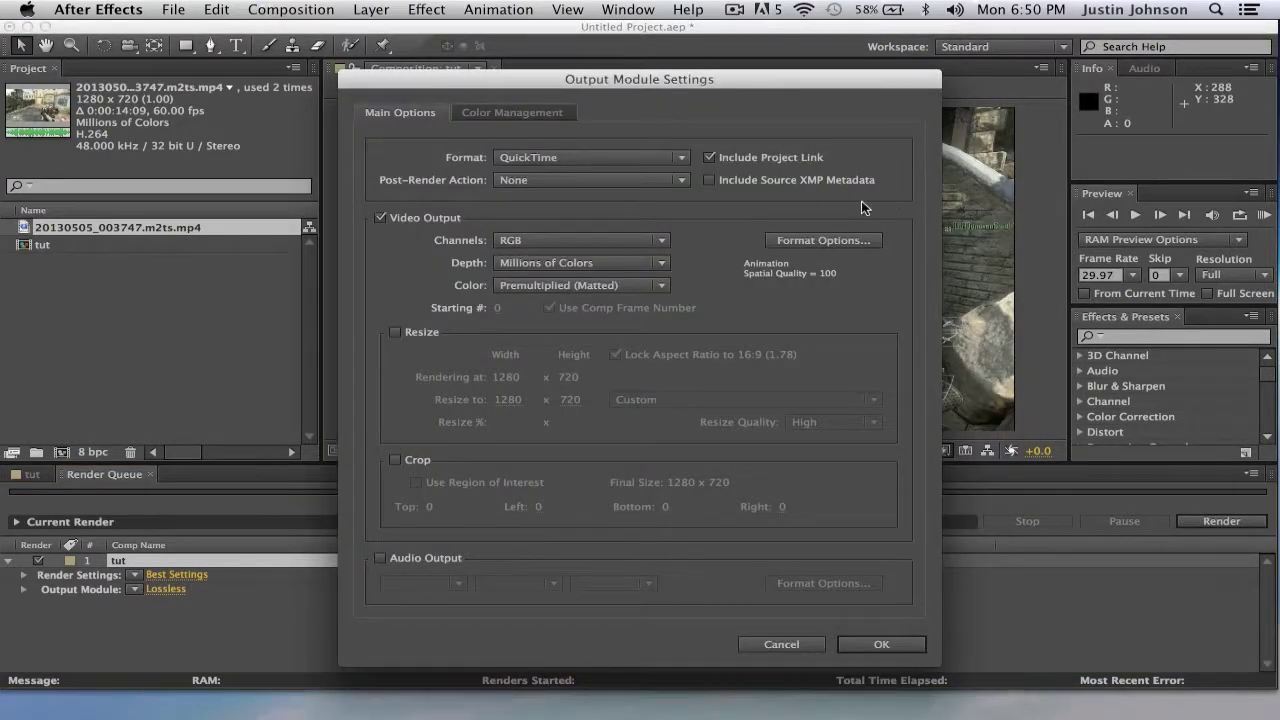
click(628, 167)
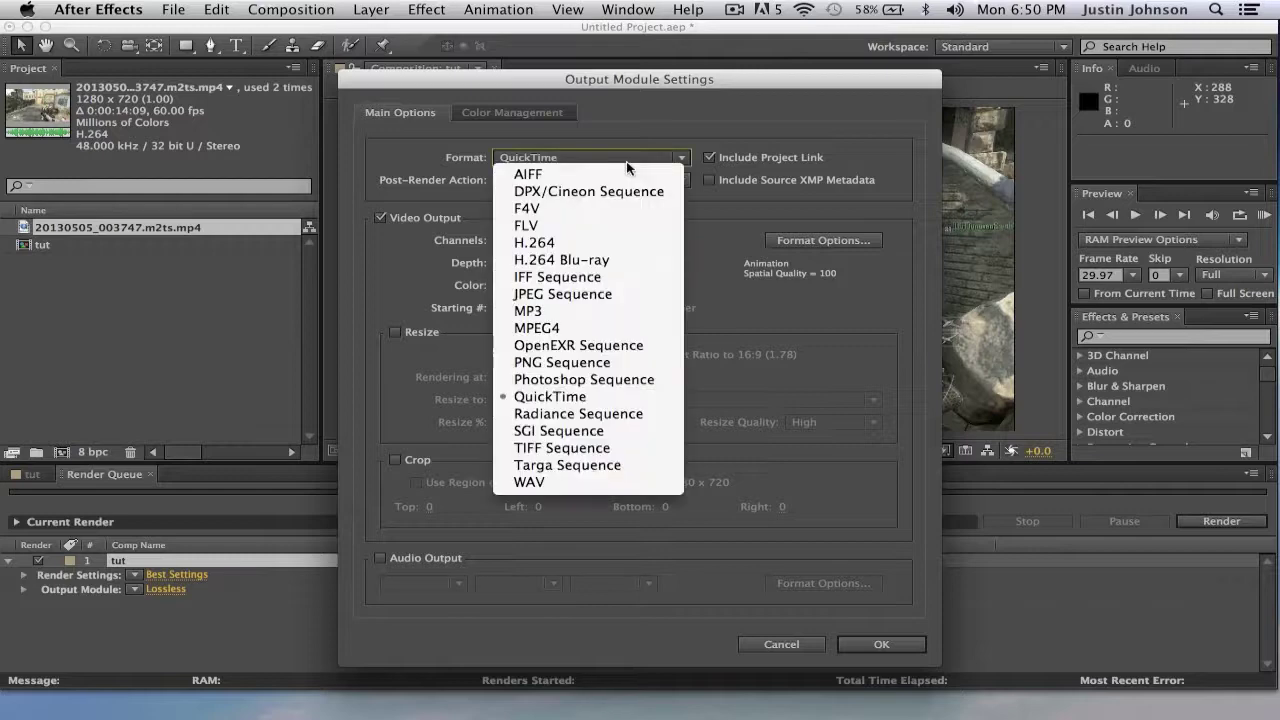
key(Escape)
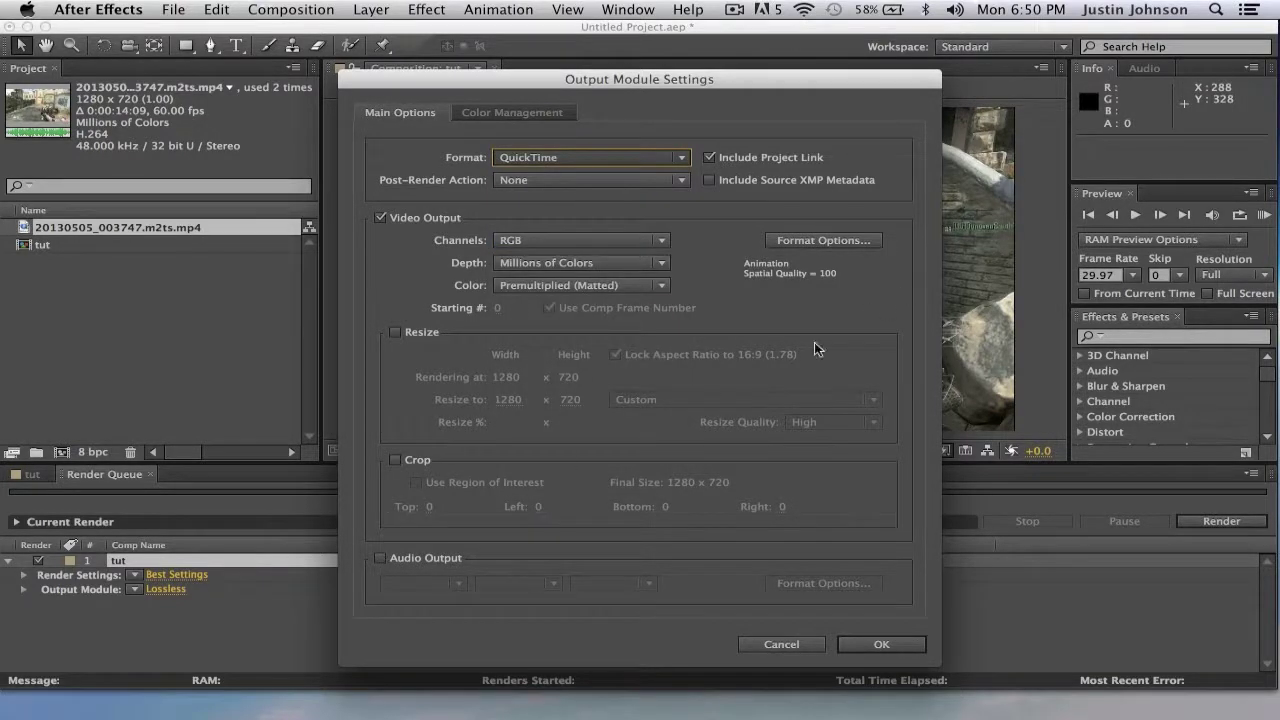
click(381, 558)
click(813, 240)
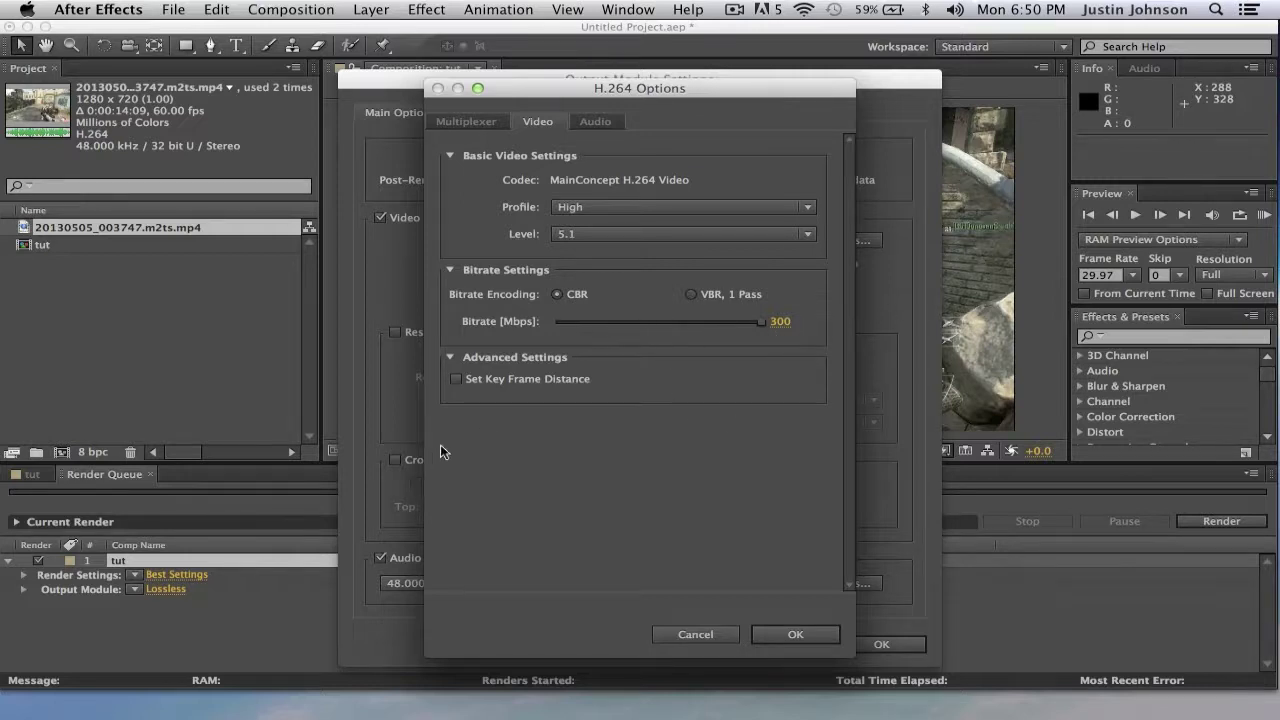
click(684, 635)
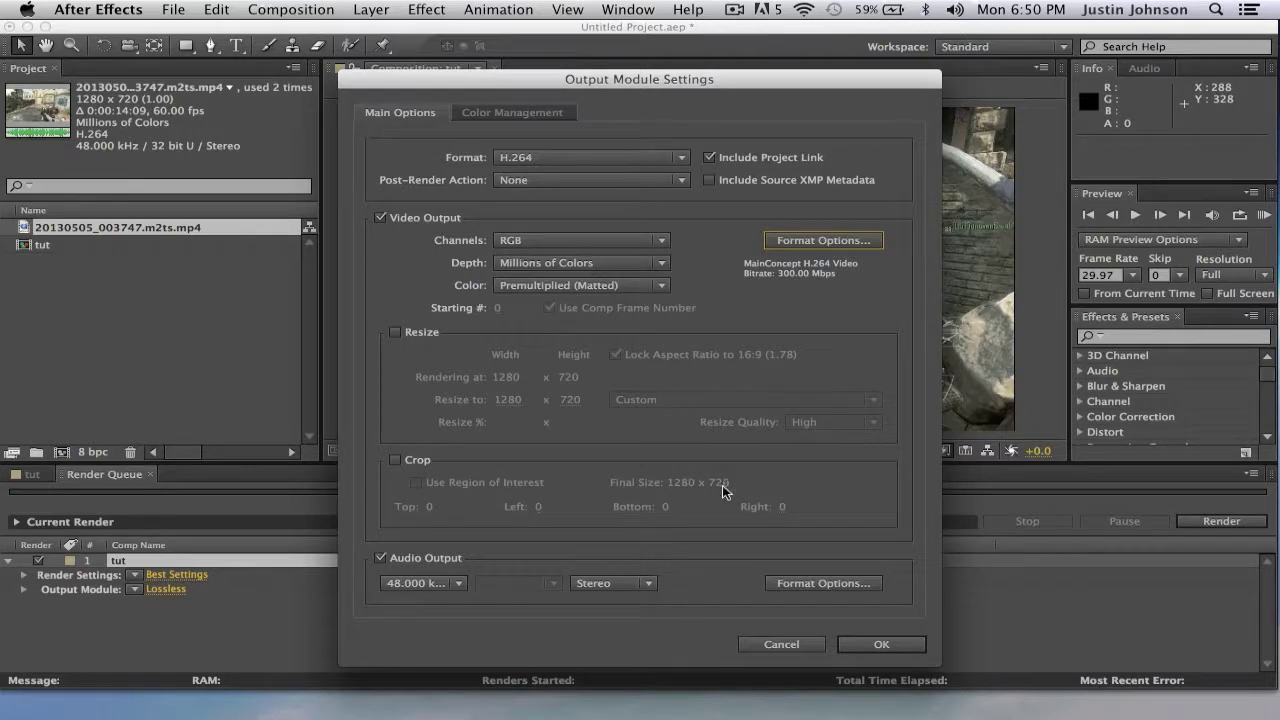
click(895, 646)
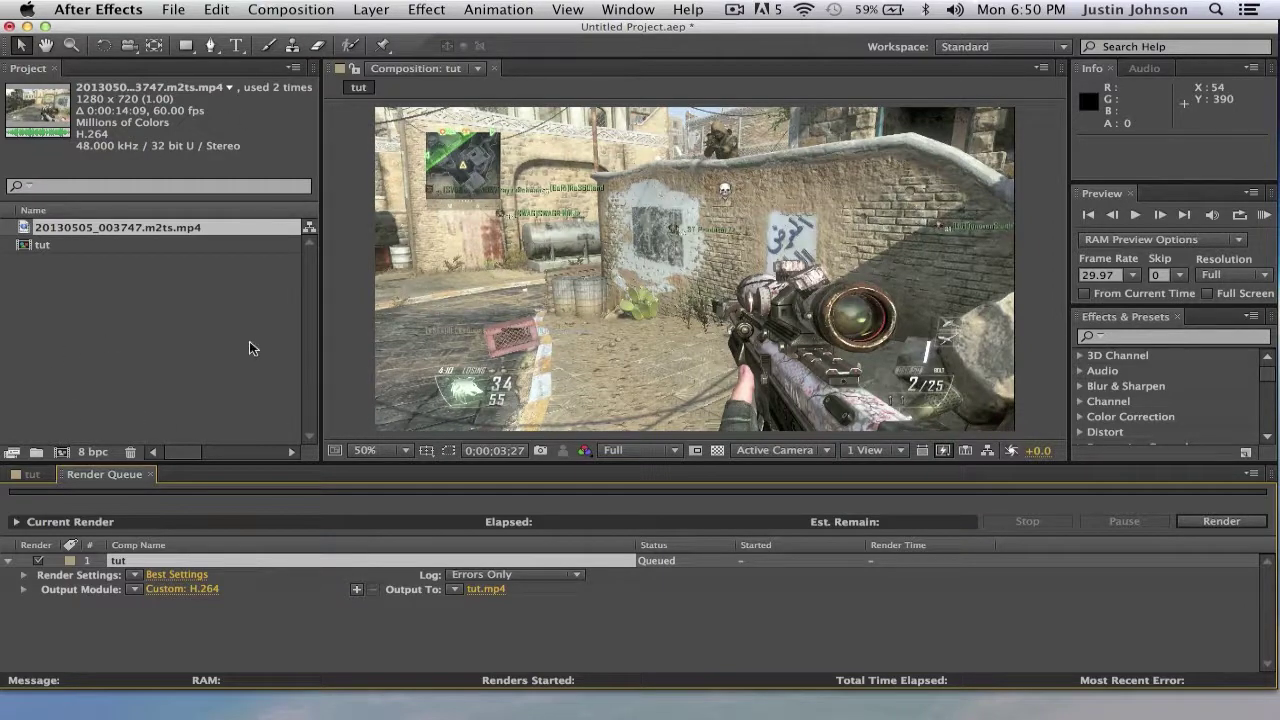
click(151, 474)
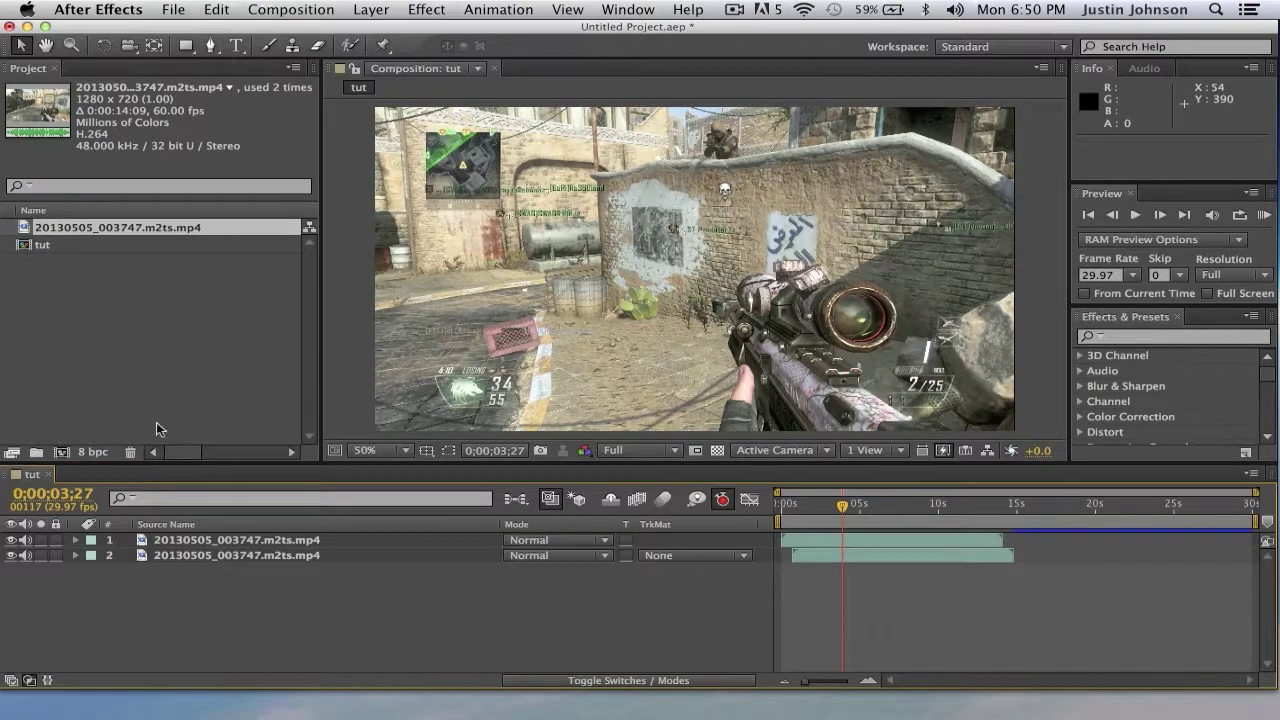
Step: Look over the available effect categories, first with no layer selected and again with the upper clip layer selected
click(1150, 318)
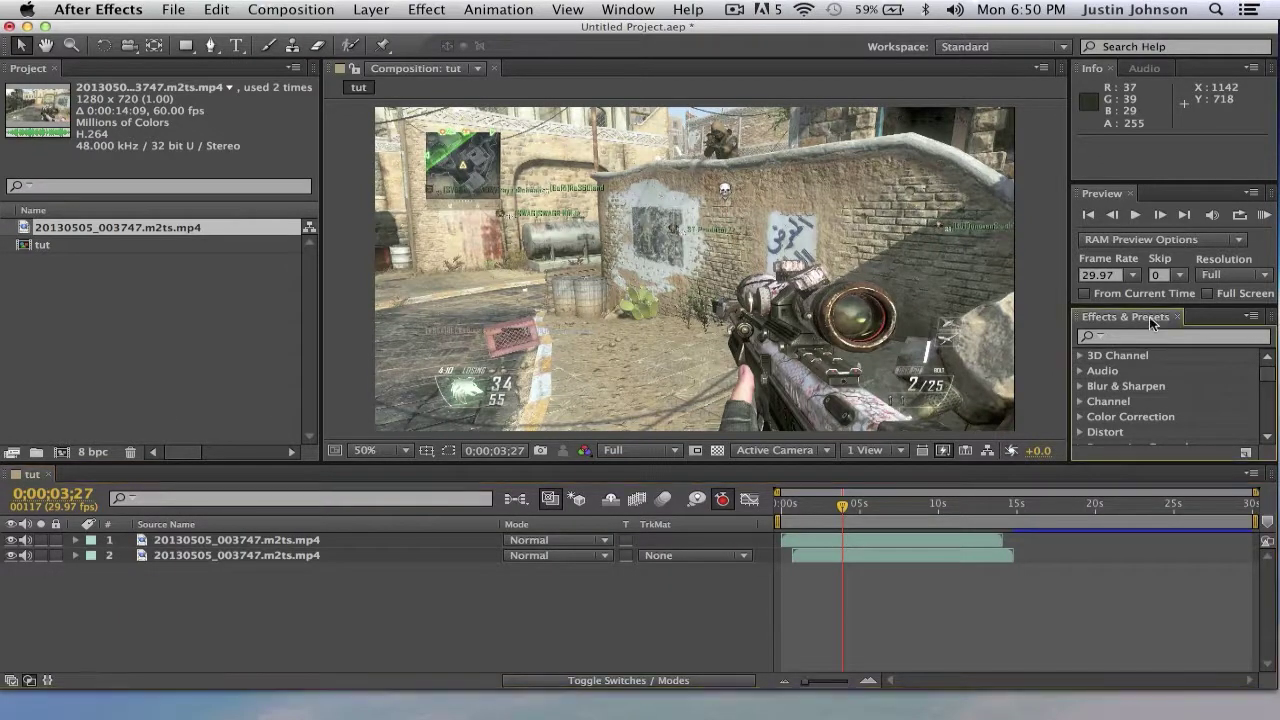
scroll(1136, 391, down, 10)
scroll(1136, 391, up, 10)
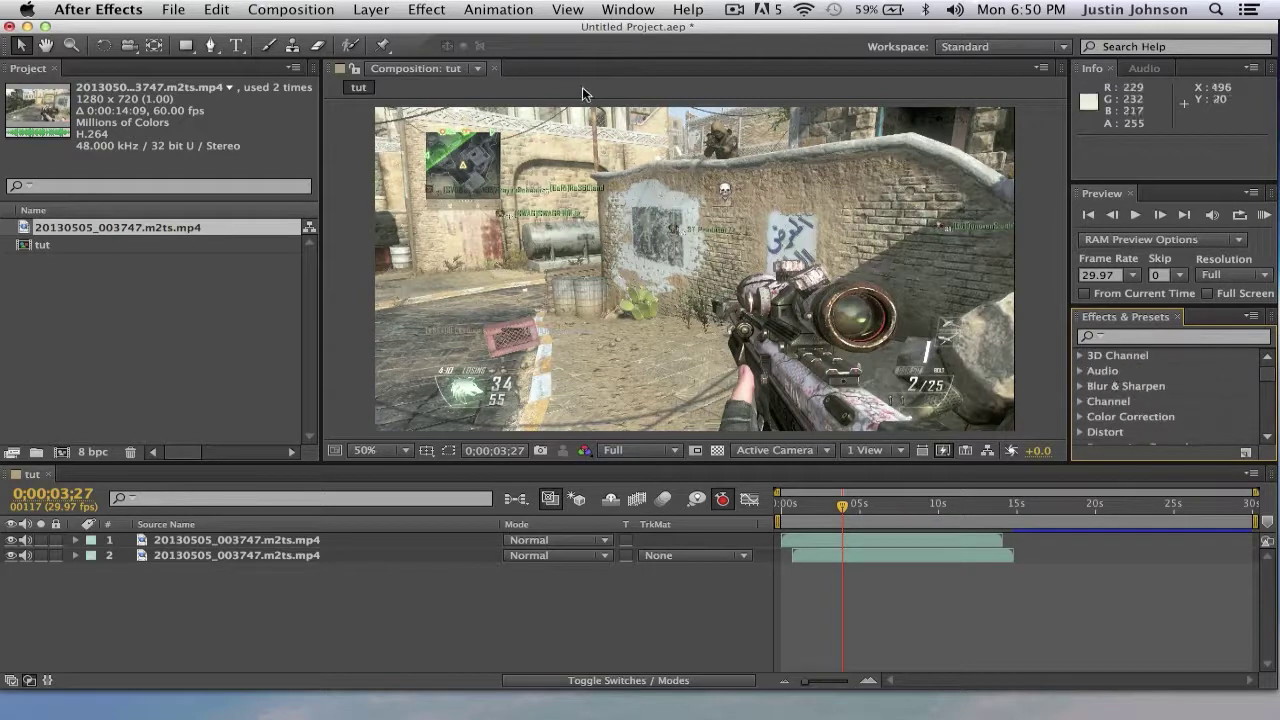
click(425, 11)
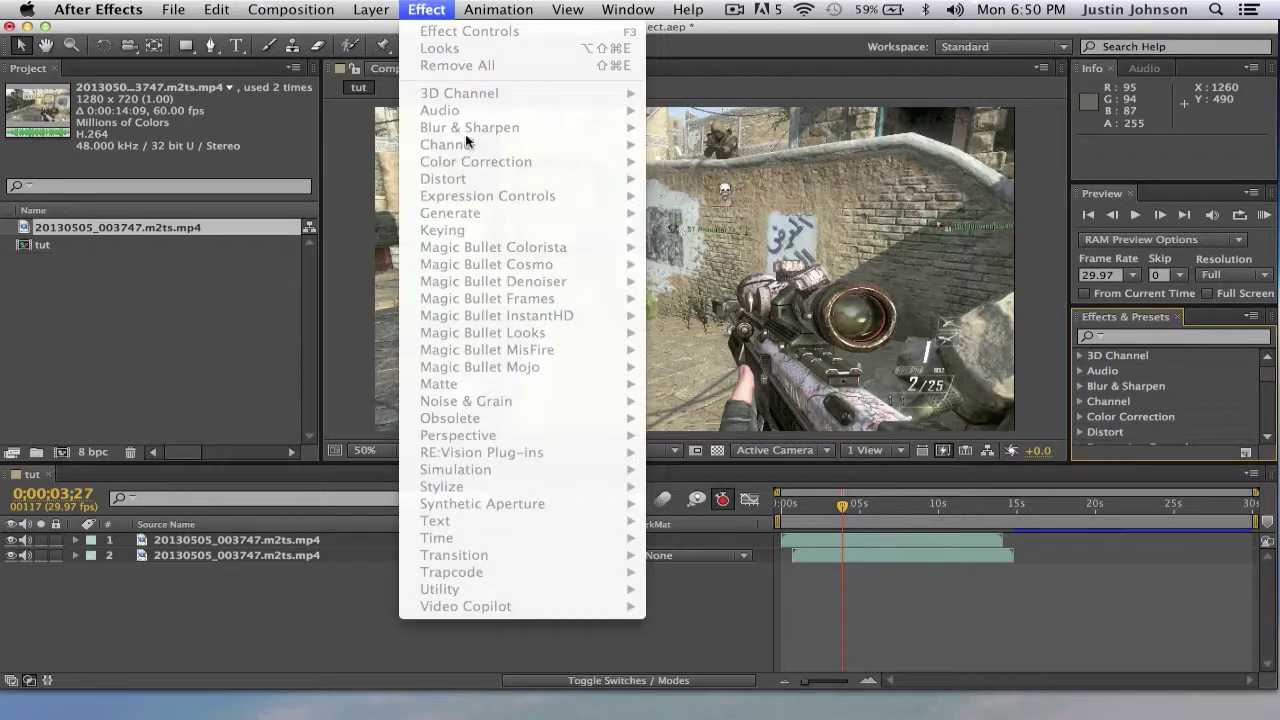
click(1148, 368)
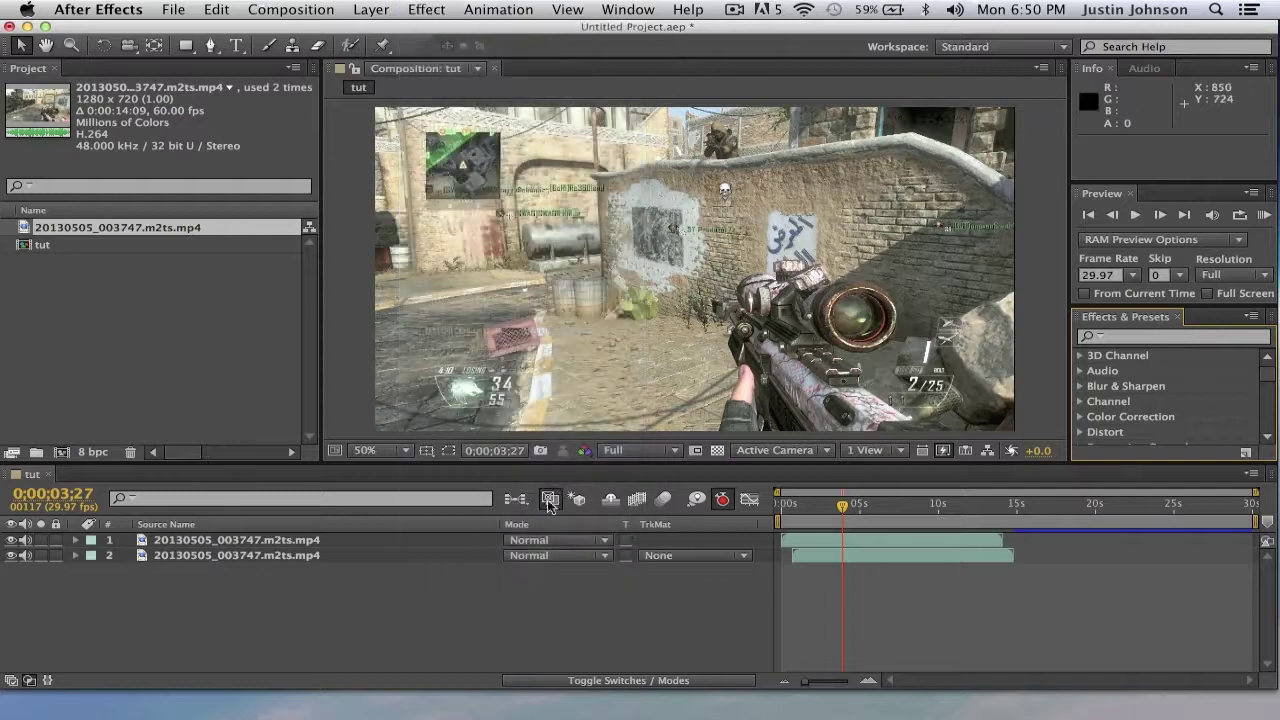
click(236, 540)
click(453, 6)
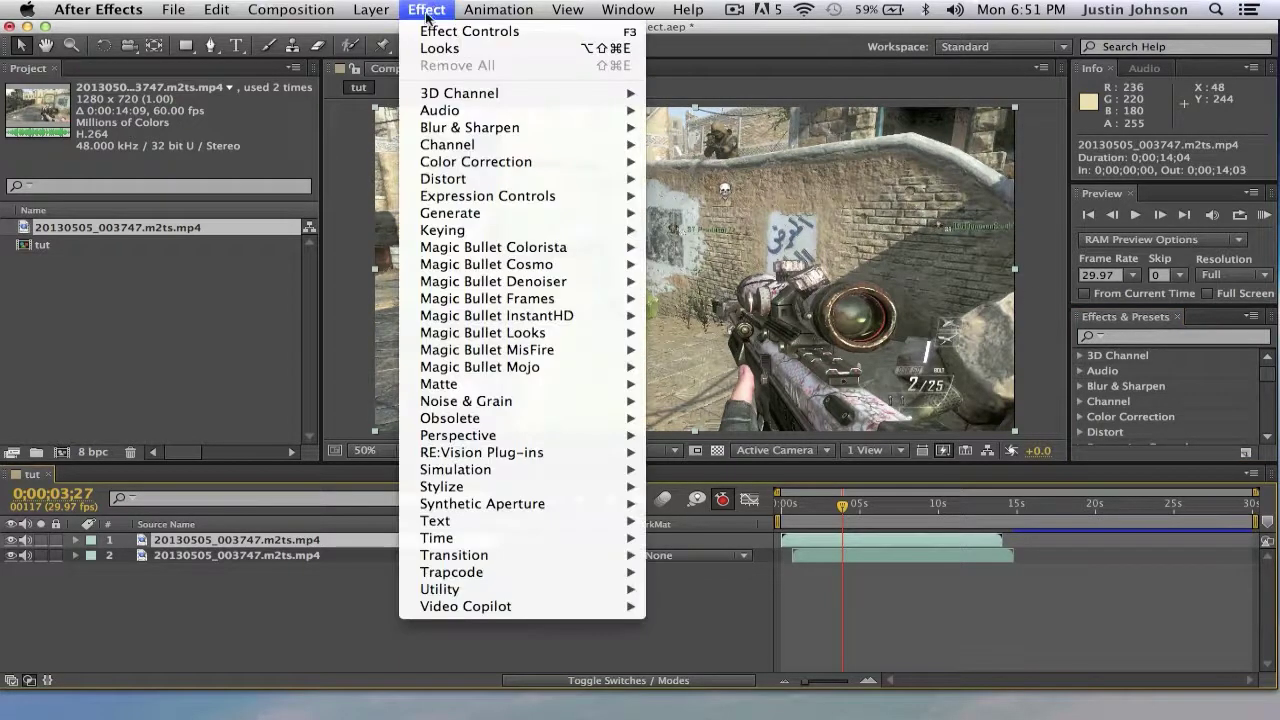
click(154, 297)
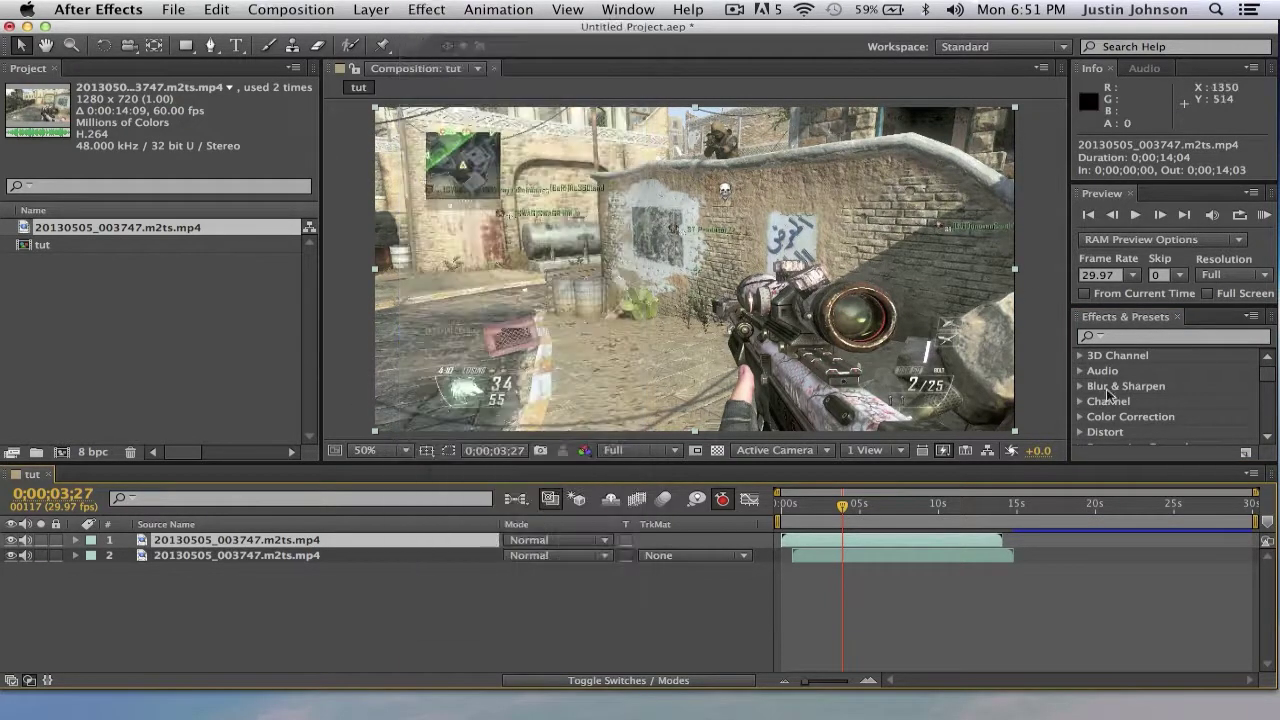
Step: Look through the complete list of effect categories in Effects & Presets, from 3D Channel to Video Copilot
scroll(1136, 378, down, 5)
scroll(1136, 378, up, 5)
scroll(1136, 378, down, 8)
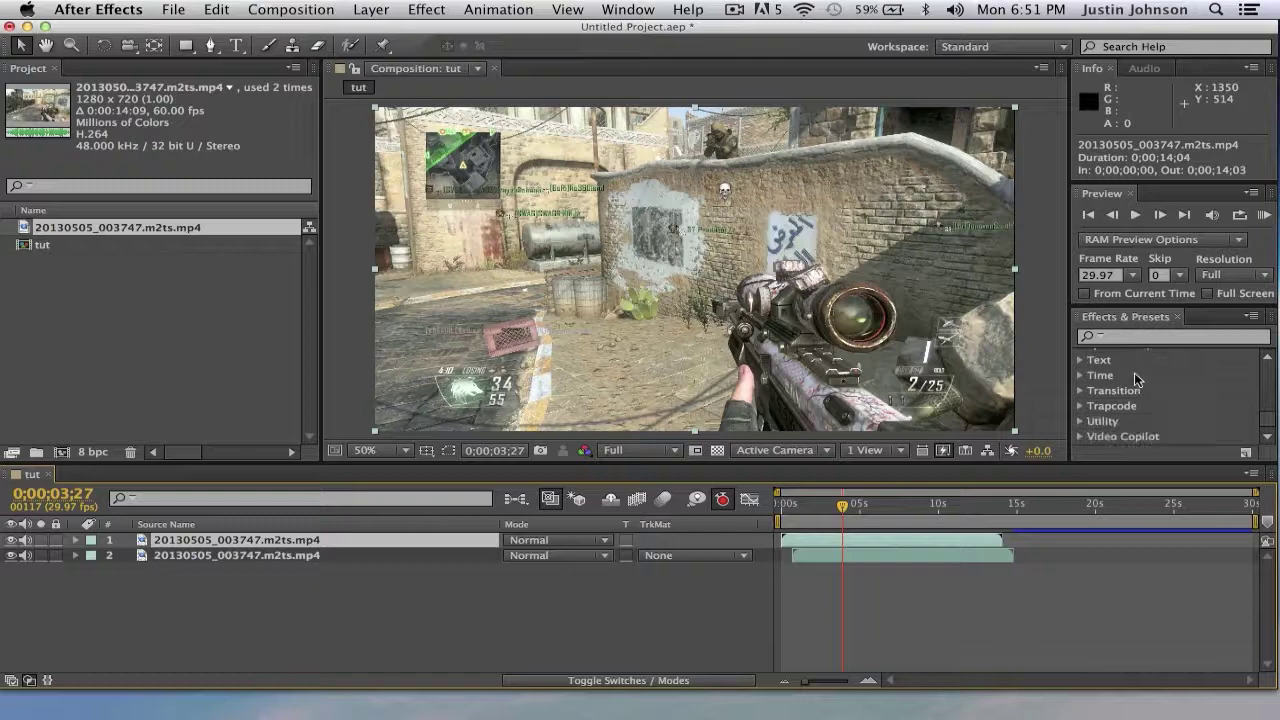
scroll(1137, 378, up, 8)
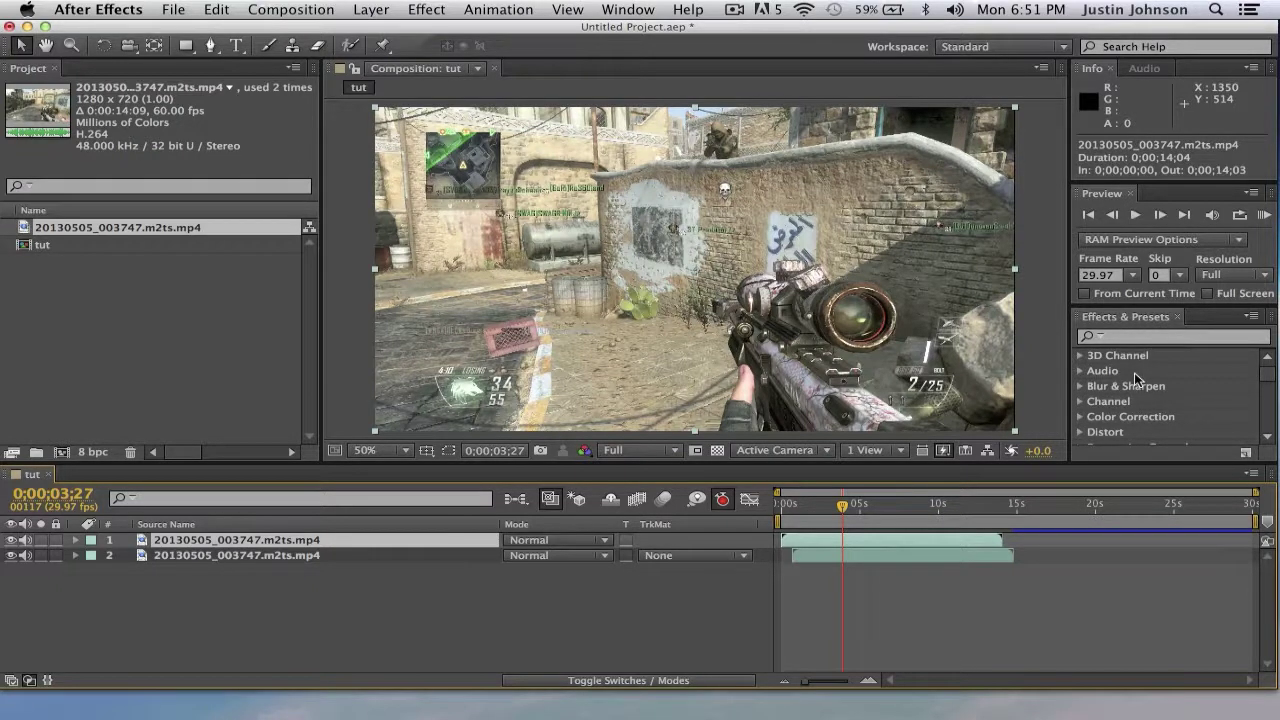
scroll(1168, 398, down, 8)
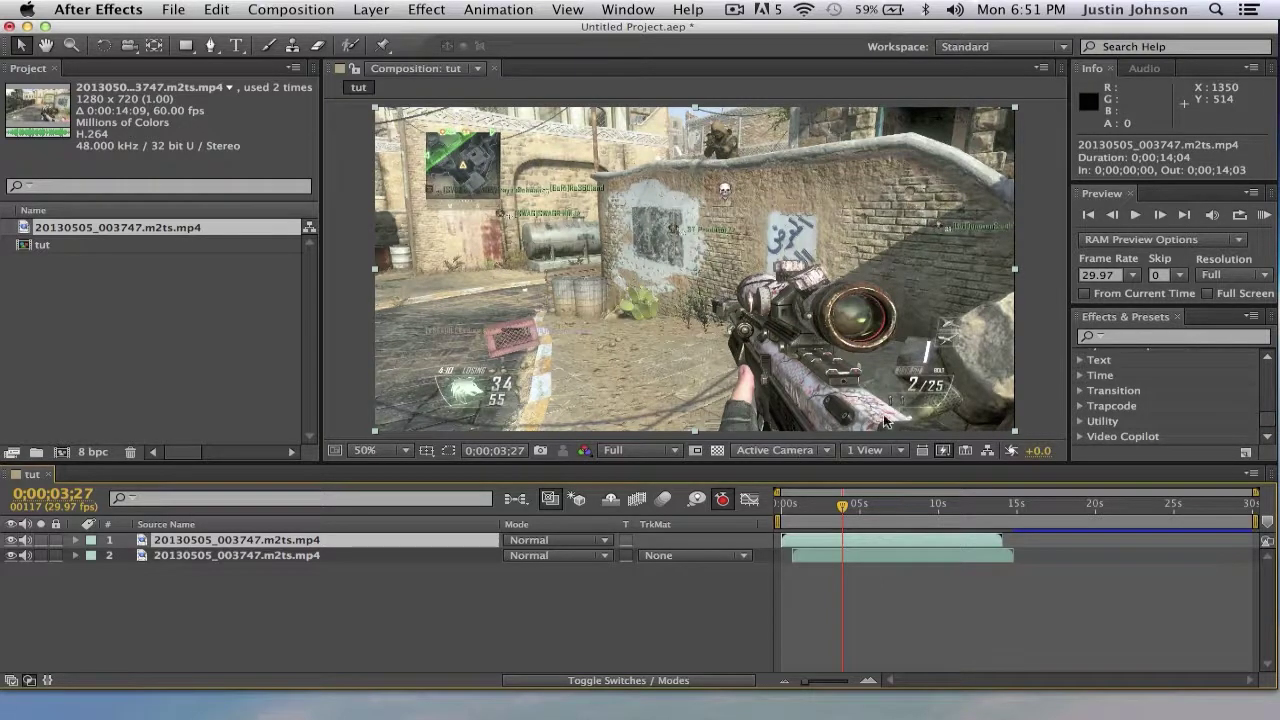
scroll(1137, 400, up, 6)
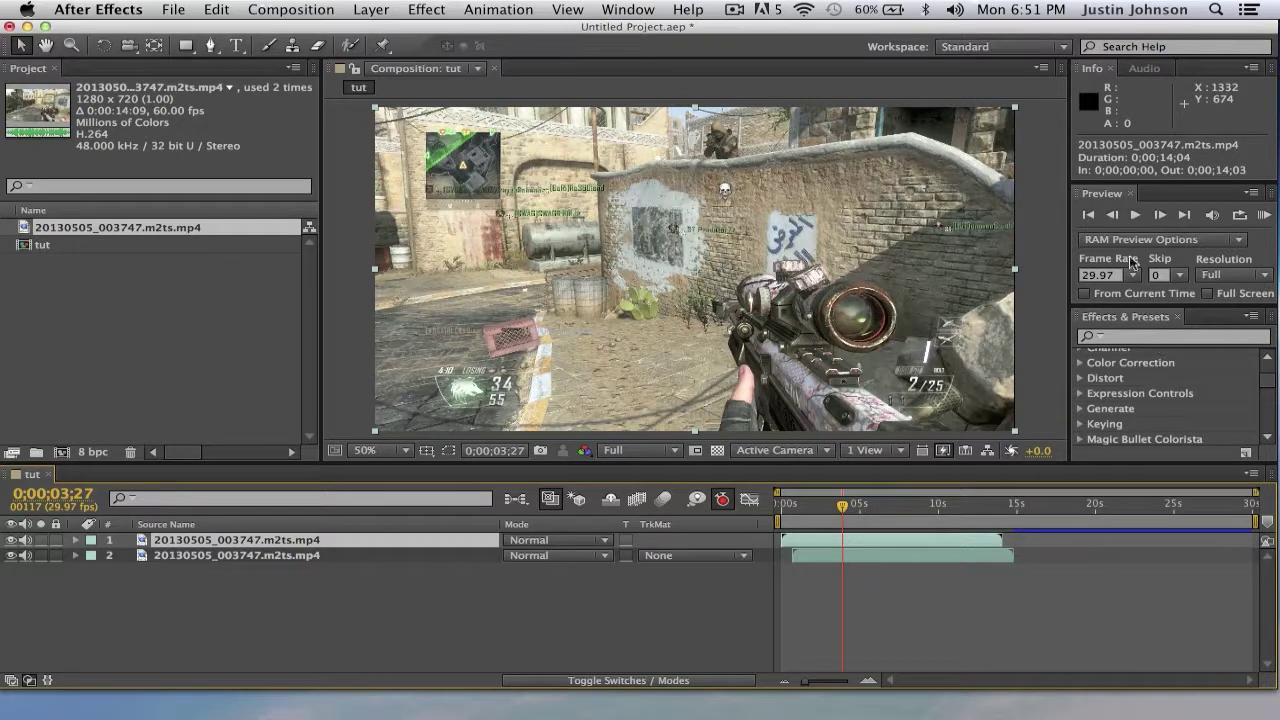
Step: Try to play a RAM preview of the composition and dismiss the resulting alert
click(1130, 226)
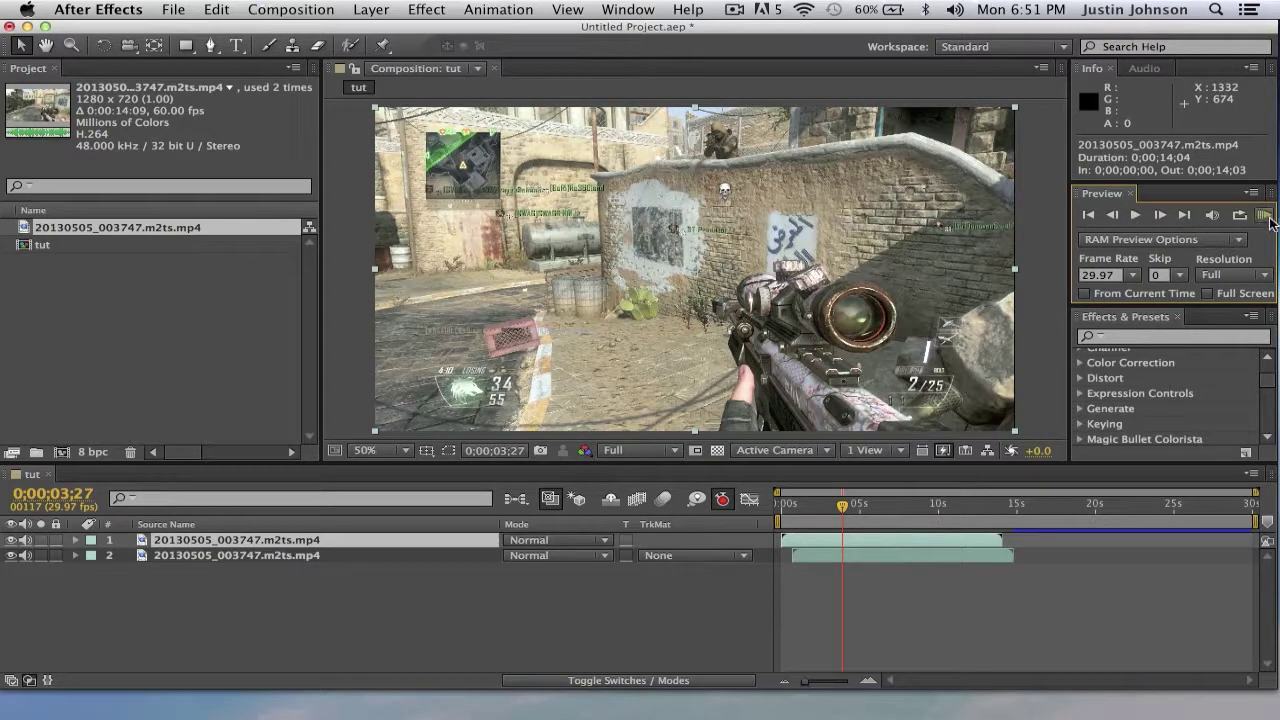
click(1266, 216)
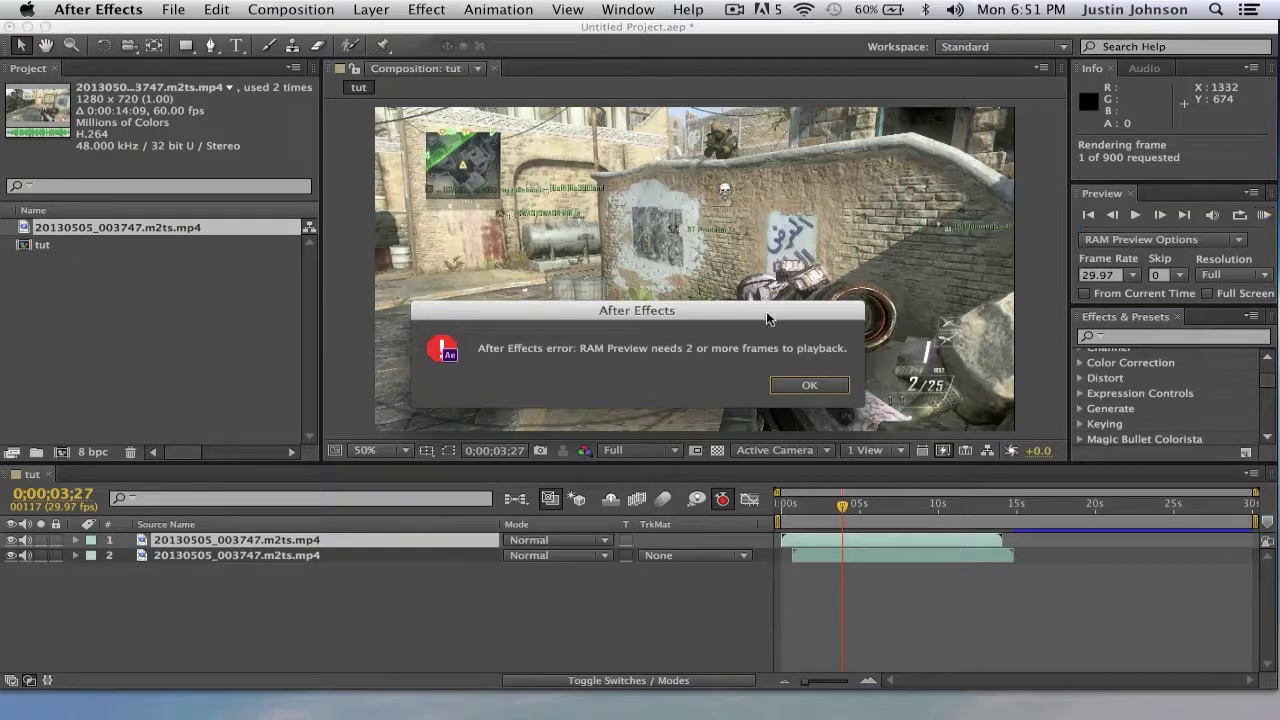
click(810, 385)
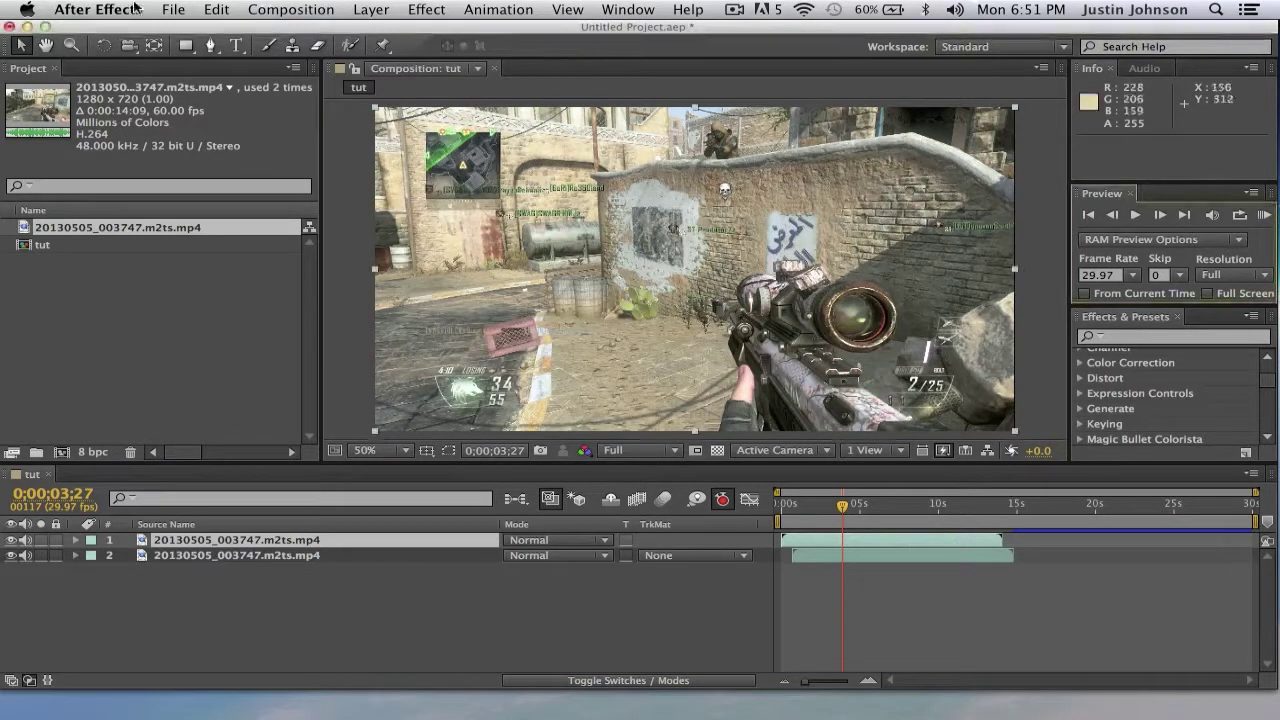
Step: Review the Memory & Multiprocessing preferences, accept them as they are and deselect the upper clip layer
click(216, 9)
mouse_move(103, 10)
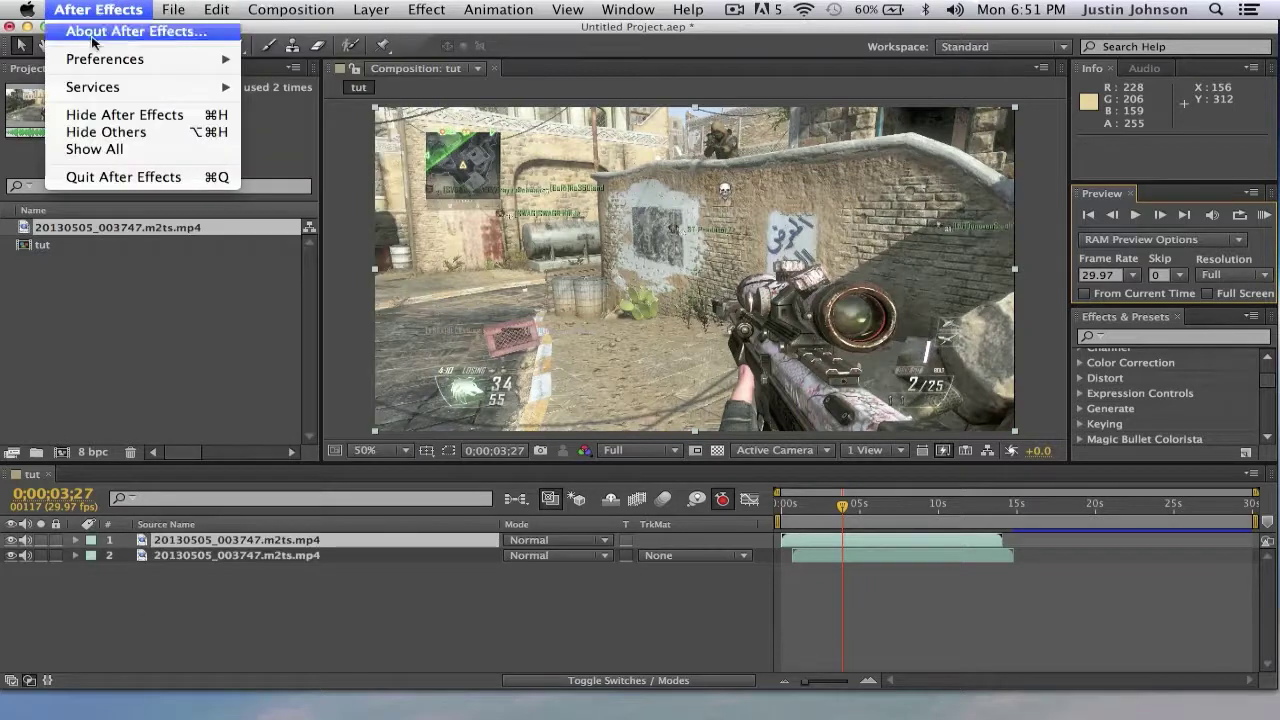
mouse_move(145, 59)
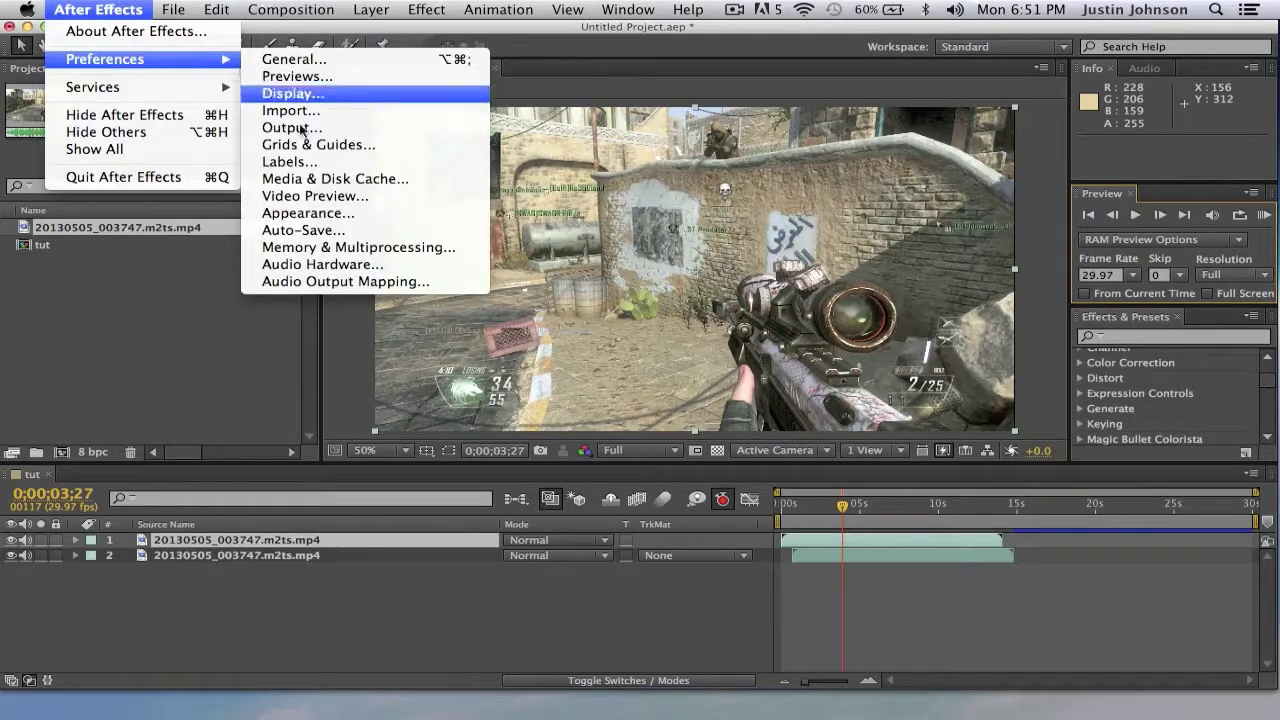
click(330, 247)
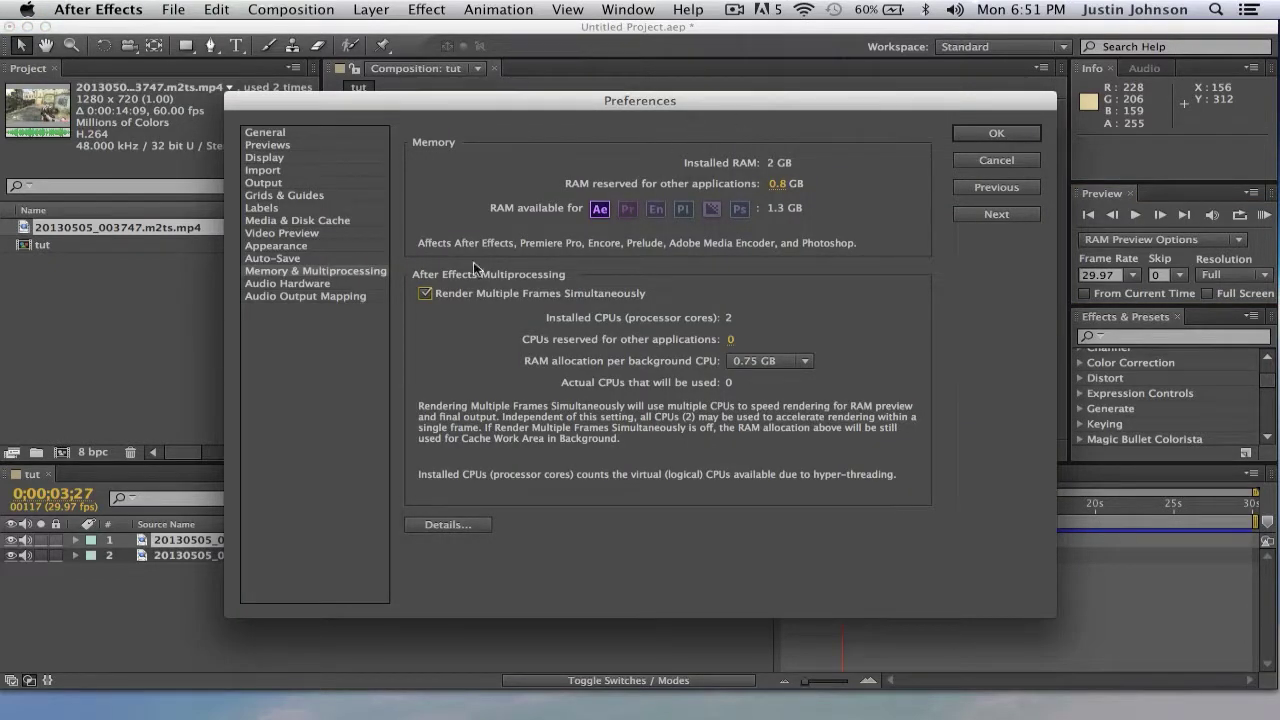
click(990, 138)
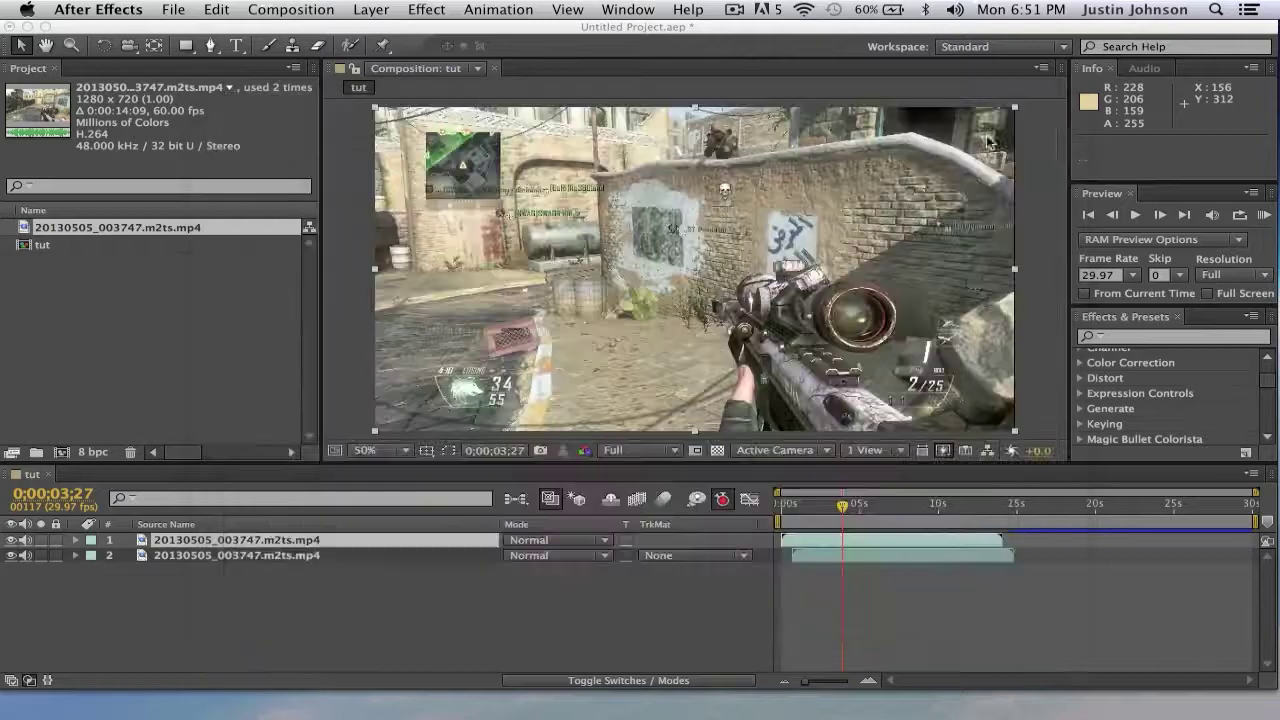
click(470, 577)
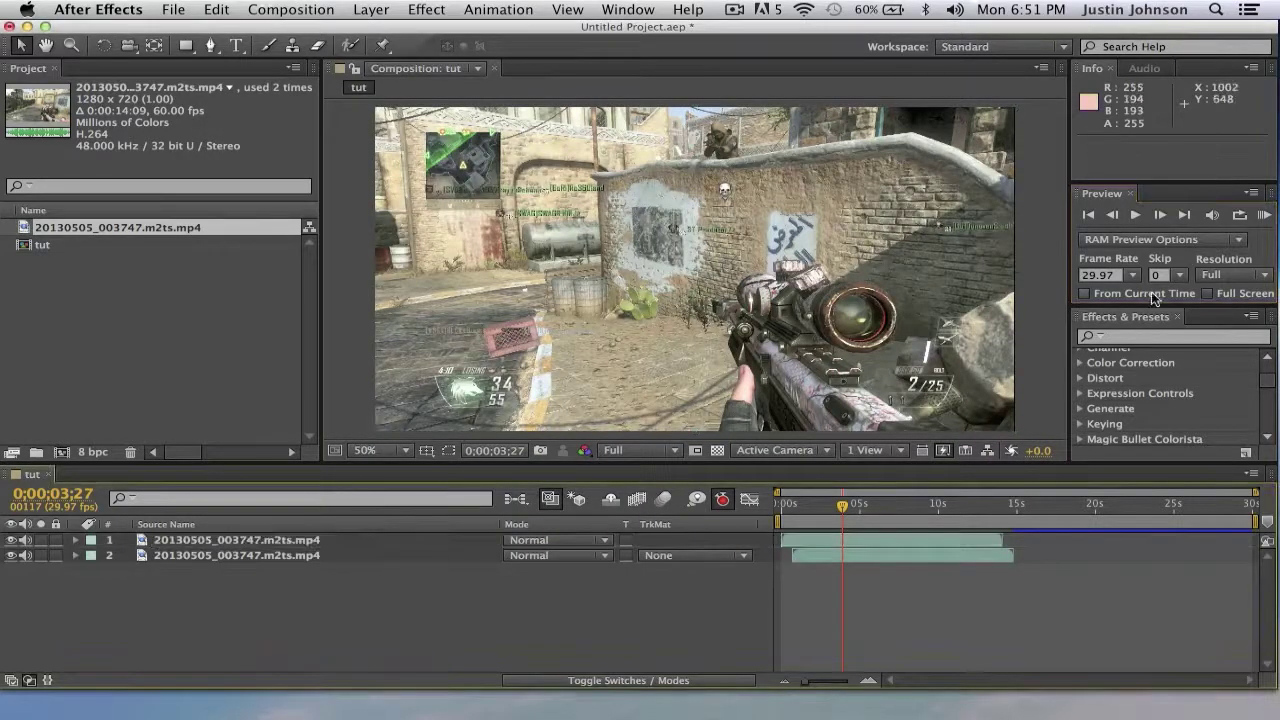